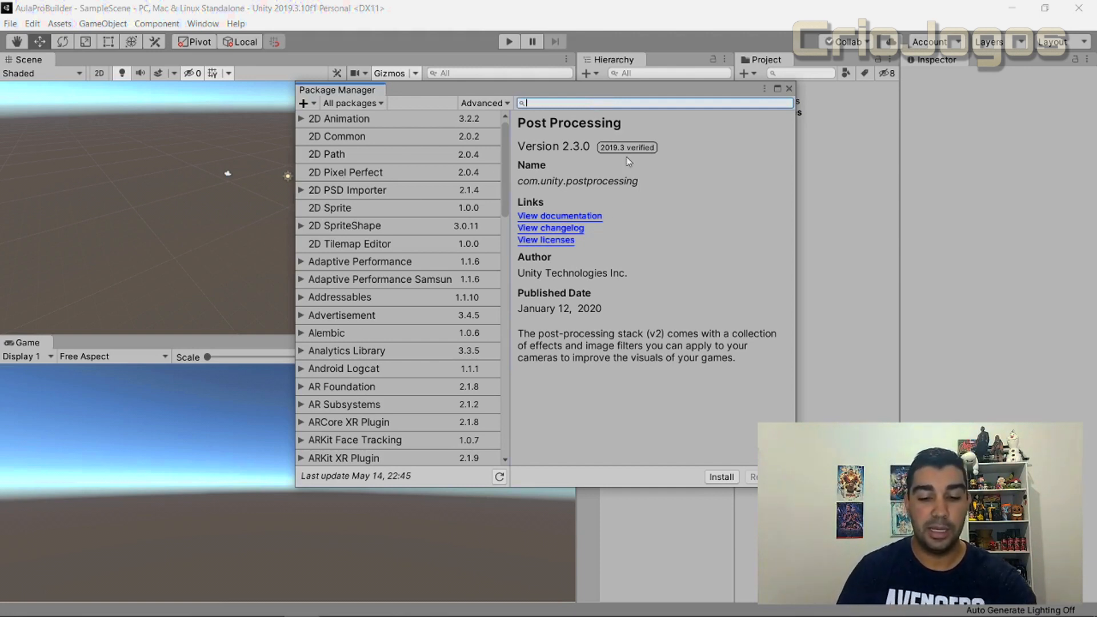
- Search the available packages for "pro" and install ProBuilder version 4.2.3
{"action": "type", "text": "pro"}
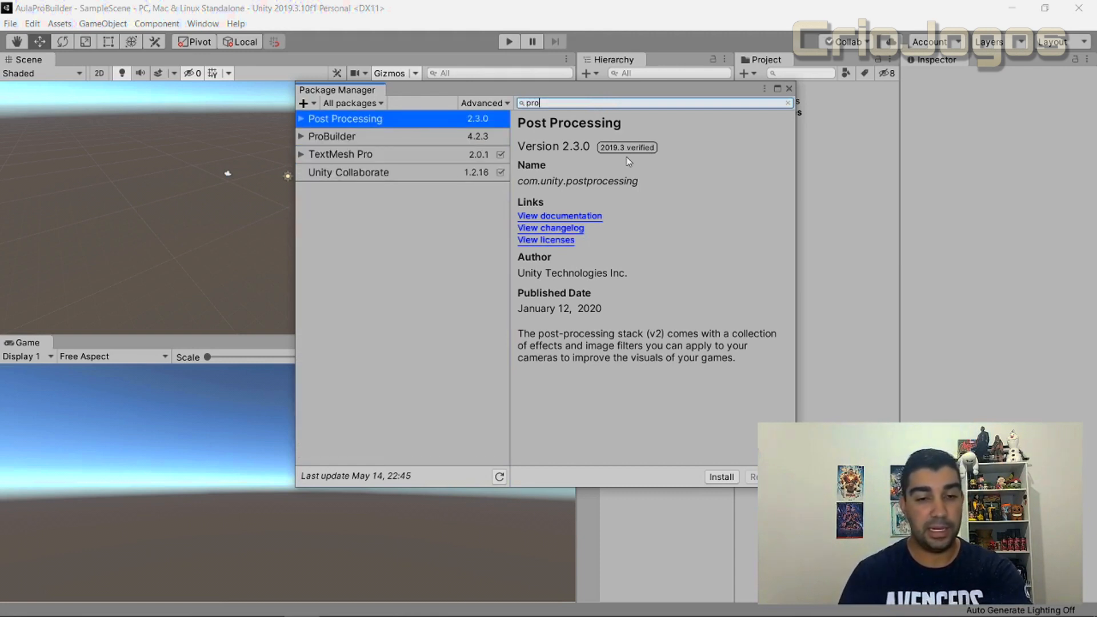
{"action": "left_click", "coordinate": [375, 140]}
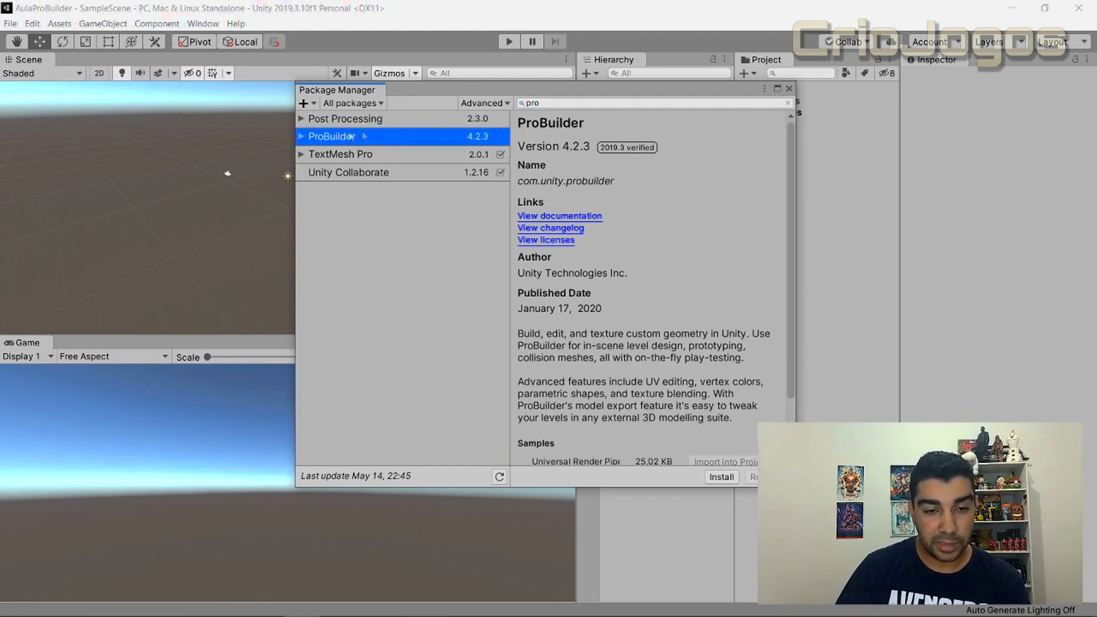
{"action": "left_click", "coordinate": [302, 137]}
{"action": "left_click", "coordinate": [303, 138]}
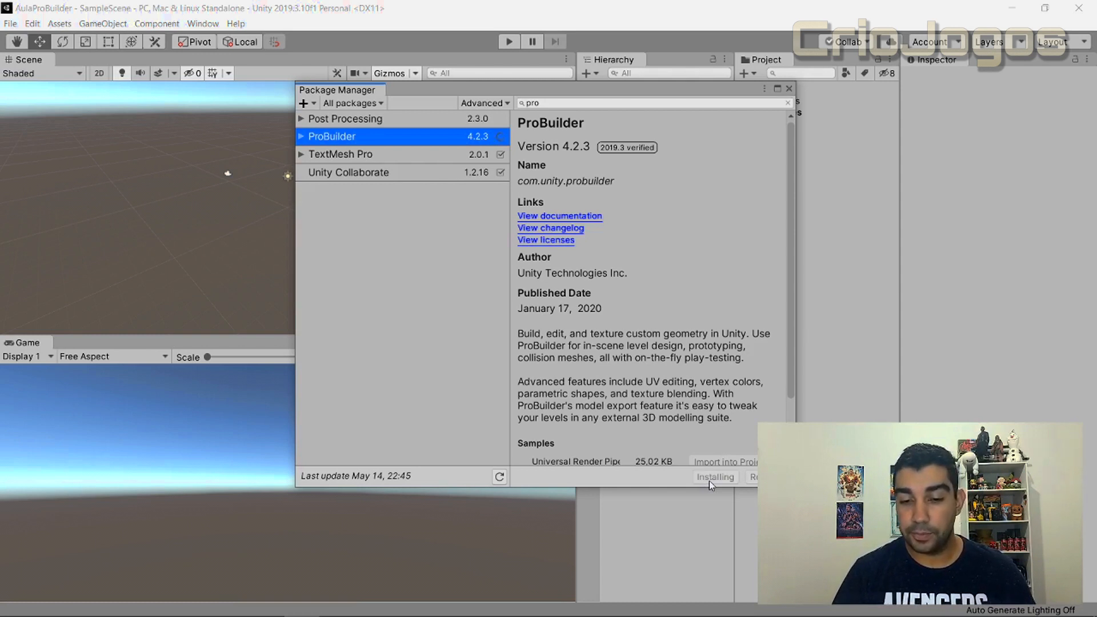
{"action": "left_click", "coordinate": [721, 477]}
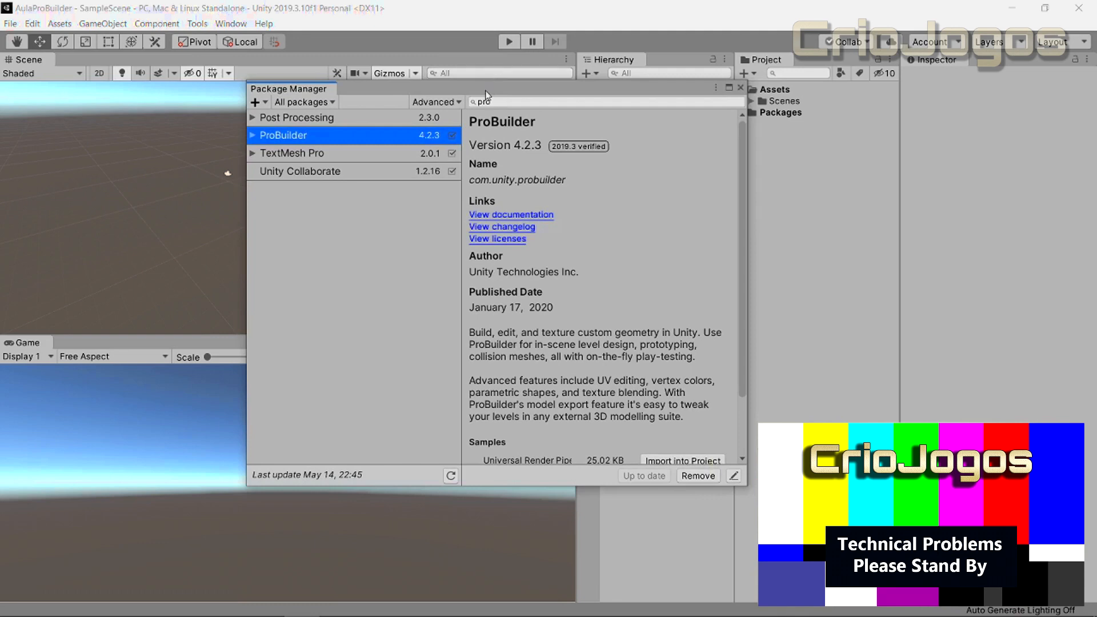
- Move the Package Manager window aside and enable the display of preview packages
{"action": "left_click_drag", "start_coordinate": [485, 93], "coordinate": [605, 80]}
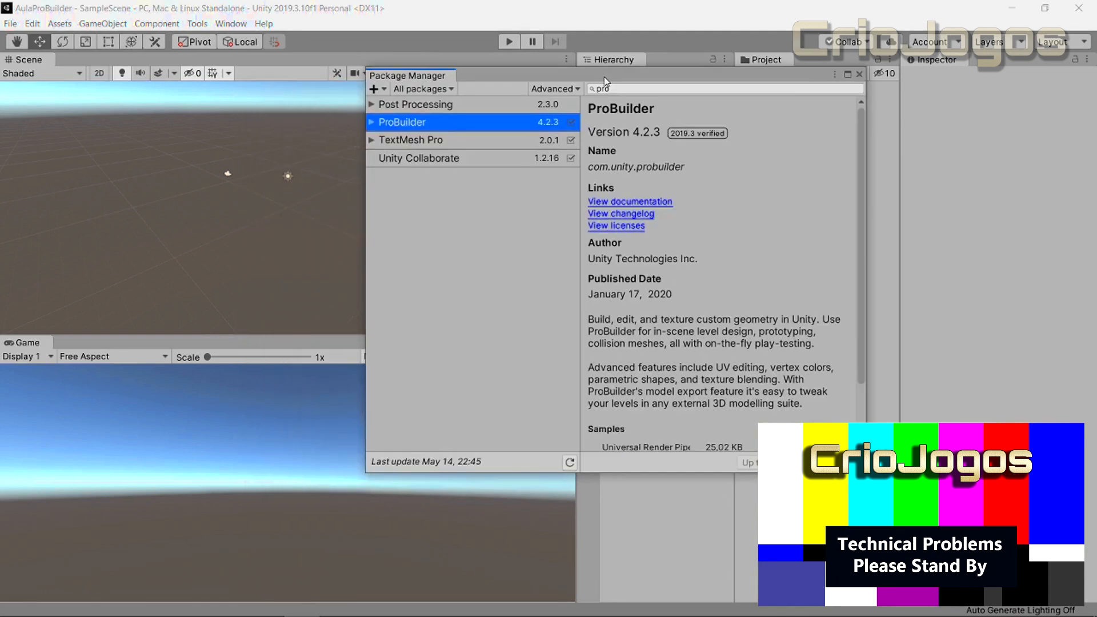
{"action": "left_click", "coordinate": [576, 90]}
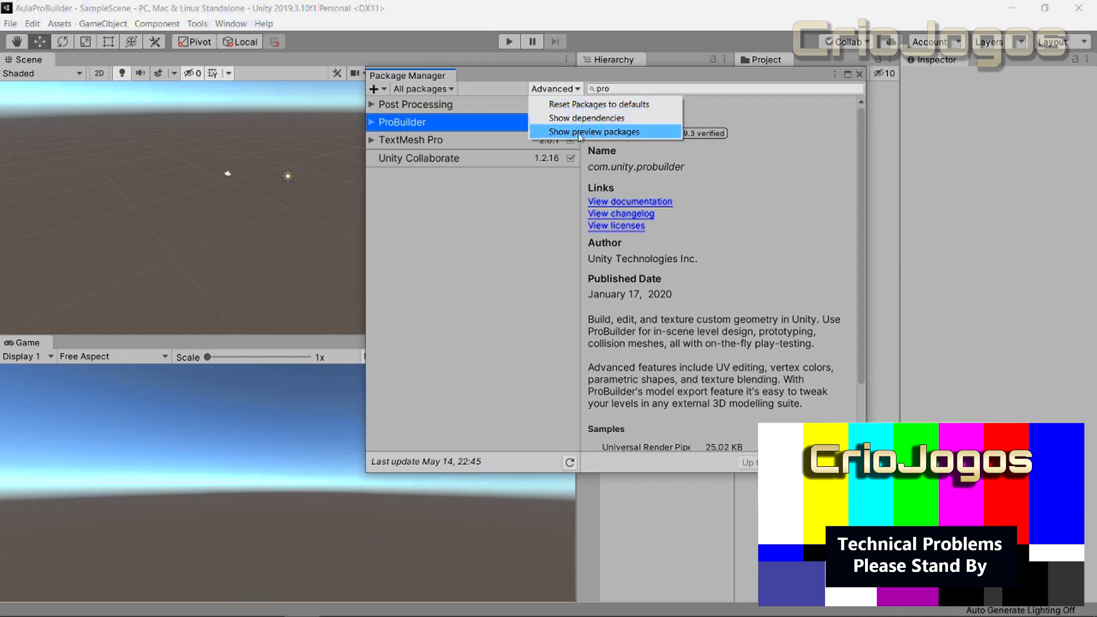
{"action": "left_click", "coordinate": [597, 133]}
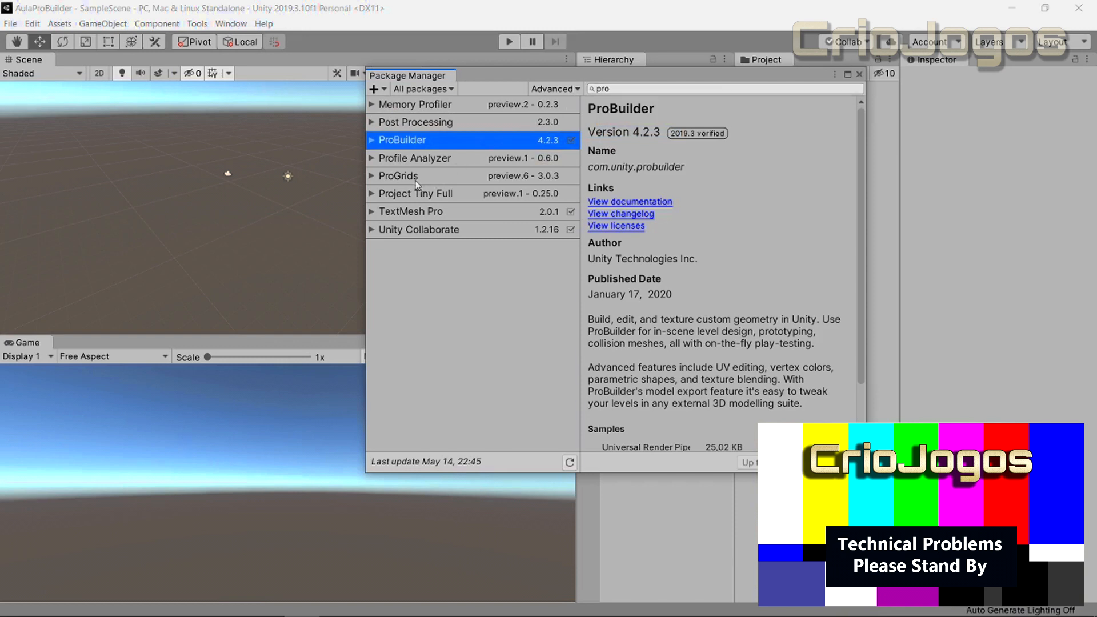
- Install the ProGrids preview package, version 3.0.3, and close the Package Manager
{"action": "left_click", "coordinate": [442, 180]}
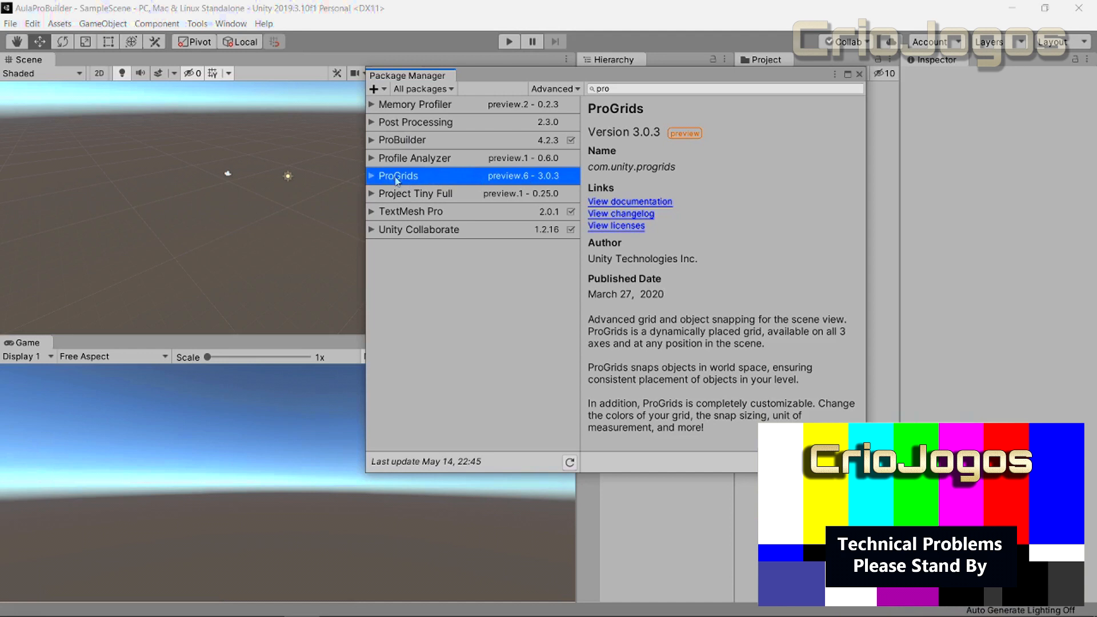
{"action": "left_click", "coordinate": [553, 89]}
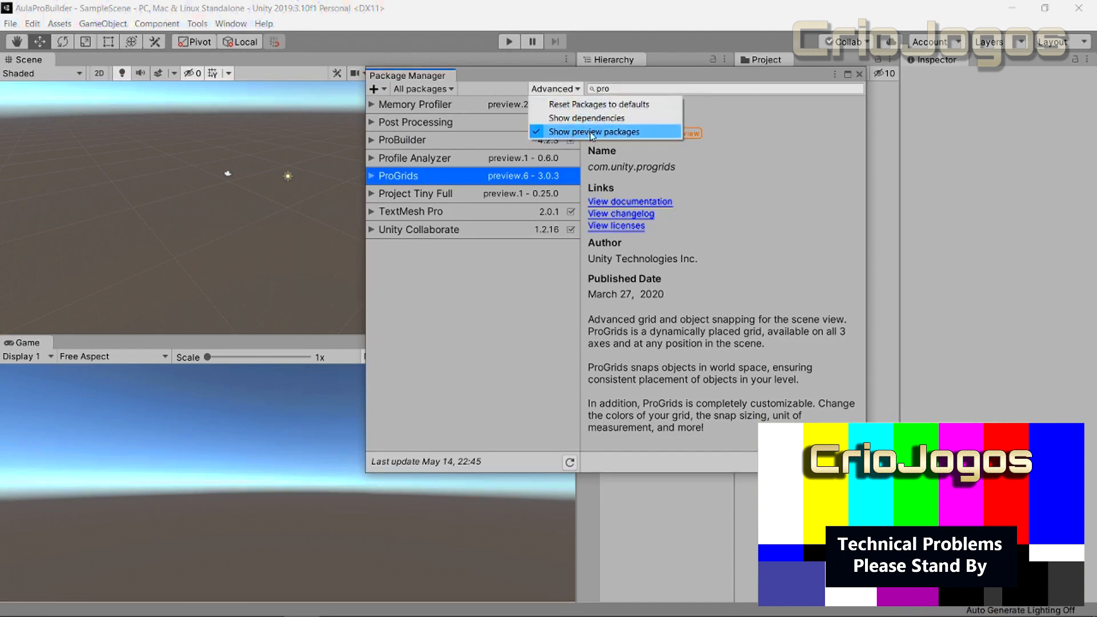
{"action": "left_click", "coordinate": [635, 80]}
{"action": "left_click", "coordinate": [554, 89]}
{"action": "left_click", "coordinate": [619, 86]}
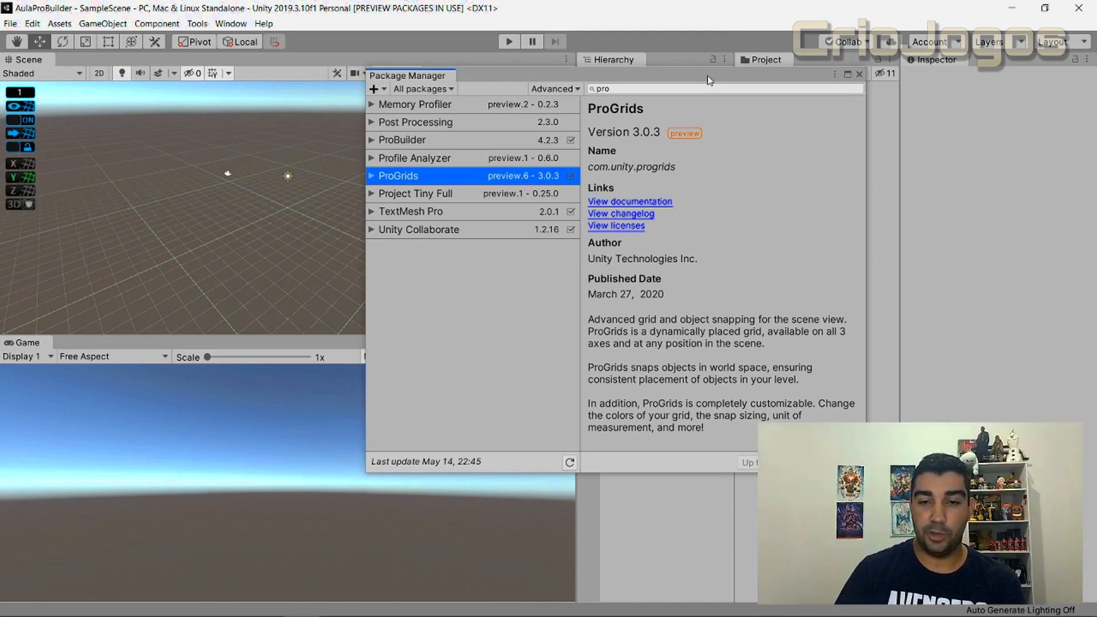
{"action": "left_click_drag", "start_coordinate": [709, 81], "coordinate": [685, 89]}
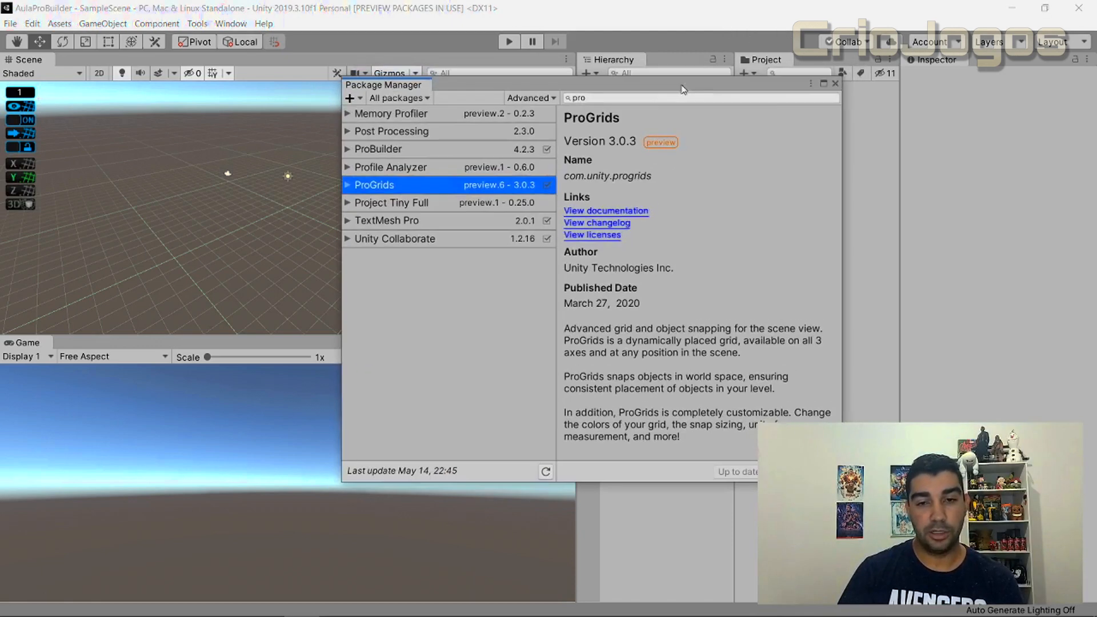
{"action": "left_click", "coordinate": [836, 84]}
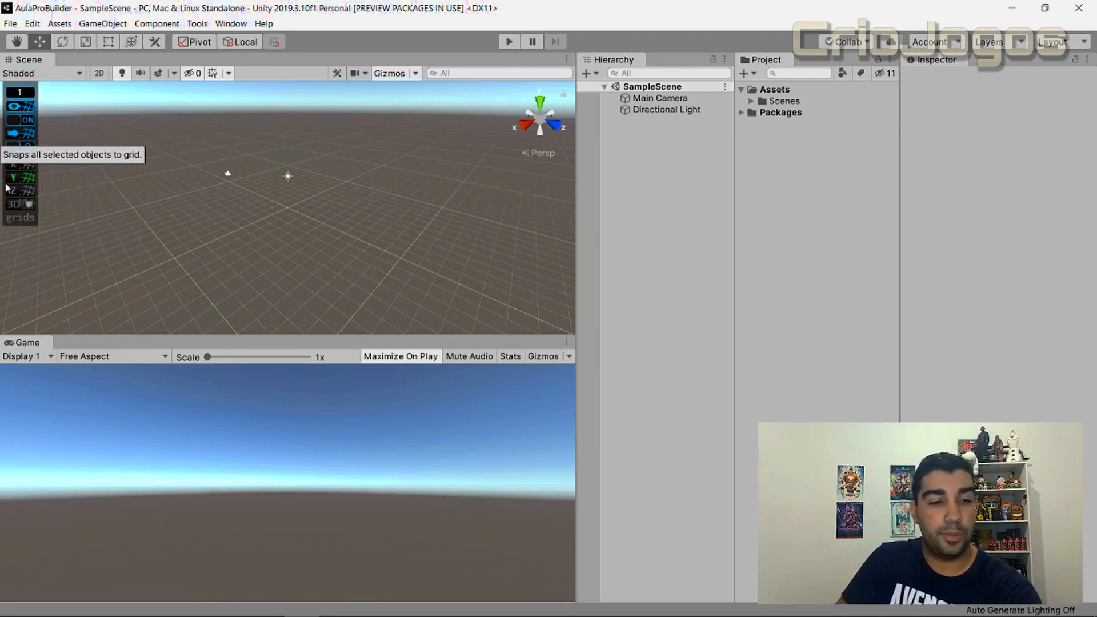
- Maximize the Scene view and frame the grid around the scene's origin from above
{"action": "scroll", "coordinate": [230, 198], "scroll_direction": "up", "scroll_amount": 3}
{"action": "scroll", "coordinate": [233, 217], "scroll_direction": "up", "scroll_amount": 5}
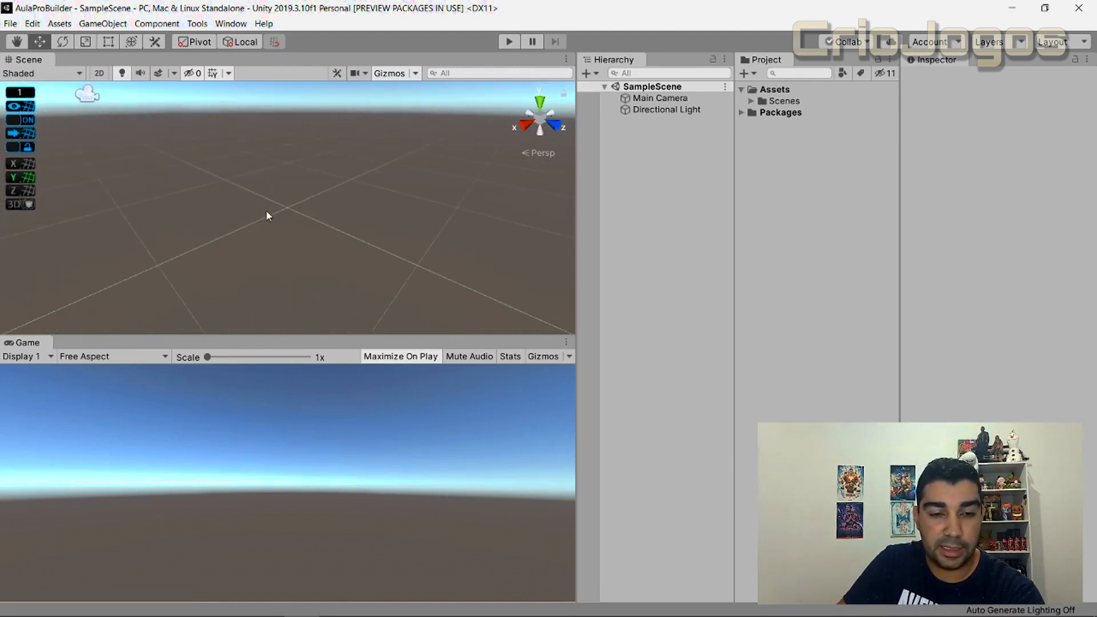
{"action": "right_click_drag", "start_coordinate": [284, 208], "coordinate": [311, 216]}
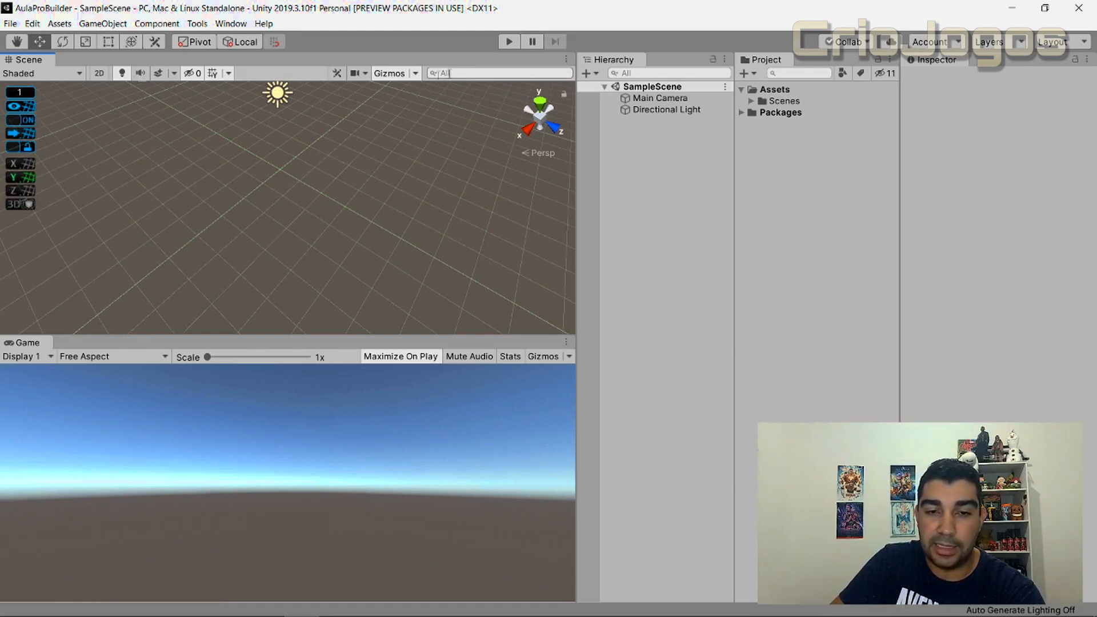
{"action": "left_click", "coordinate": [566, 59]}
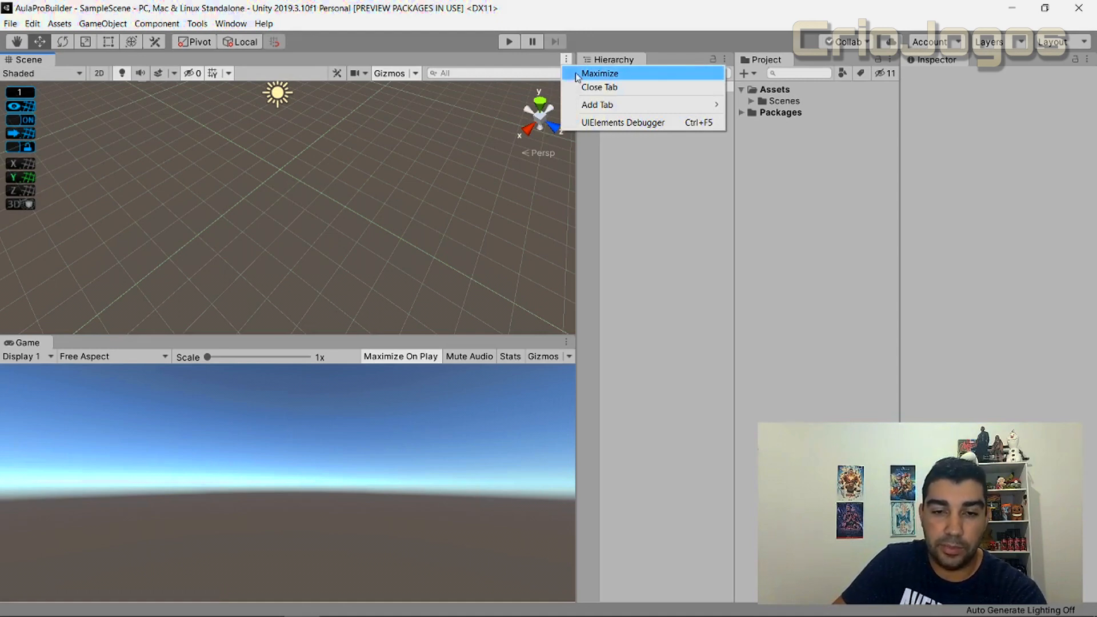
{"action": "left_click", "coordinate": [576, 74]}
{"action": "scroll", "coordinate": [495, 319], "scroll_direction": "down", "scroll_amount": 3}
{"action": "scroll", "coordinate": [495, 320], "scroll_direction": "up", "scroll_amount": 1}
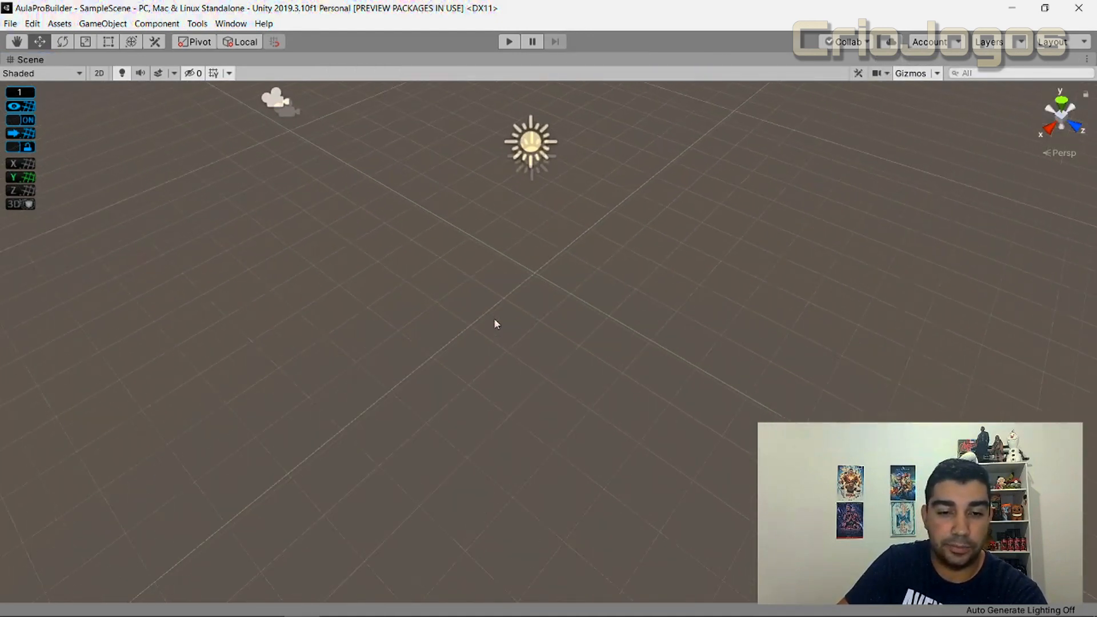
{"action": "scroll", "coordinate": [495, 321], "scroll_direction": "up", "scroll_amount": 2}
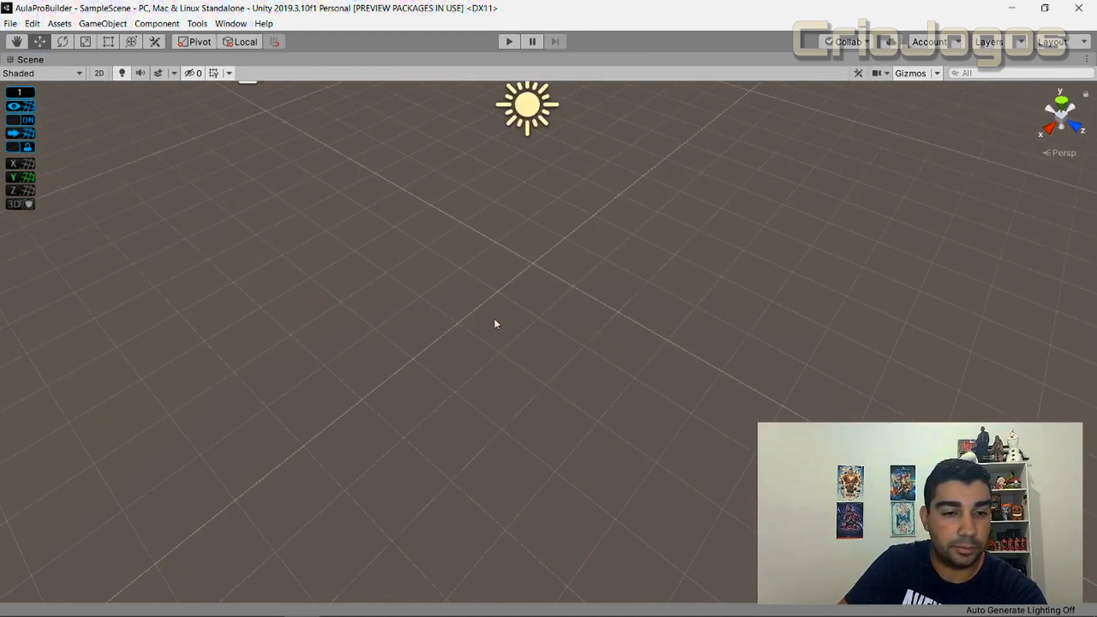
- Open the ProBuilder window and place it beside the ProGrids controls in the Scene view
{"action": "left_click", "coordinate": [231, 23]}
{"action": "mouse_move", "coordinate": [193, 26]}
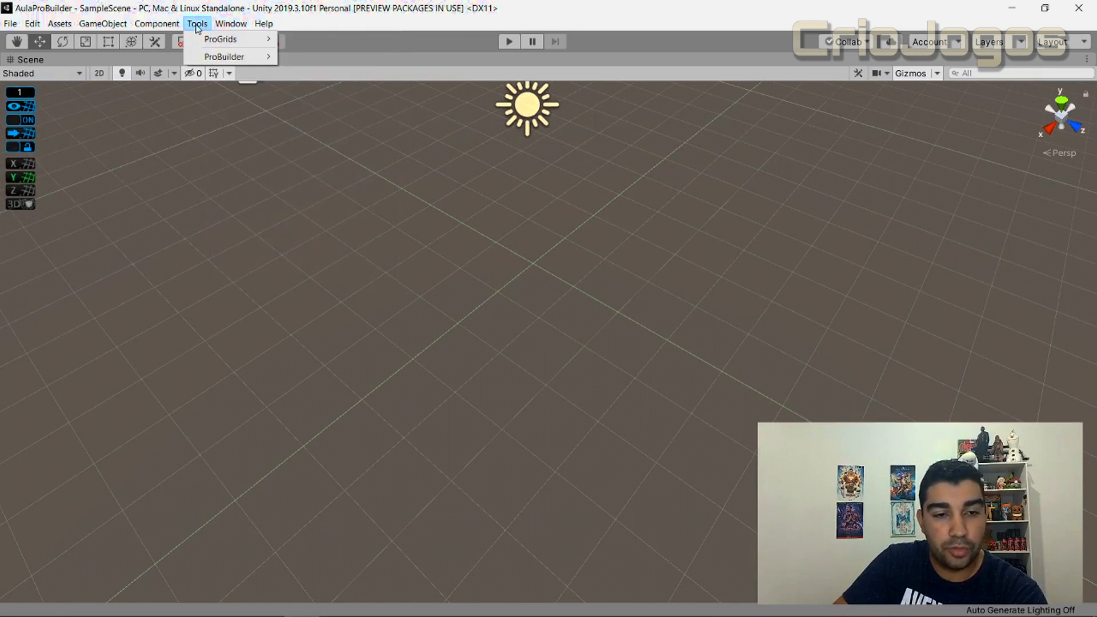
{"action": "mouse_move", "coordinate": [208, 59]}
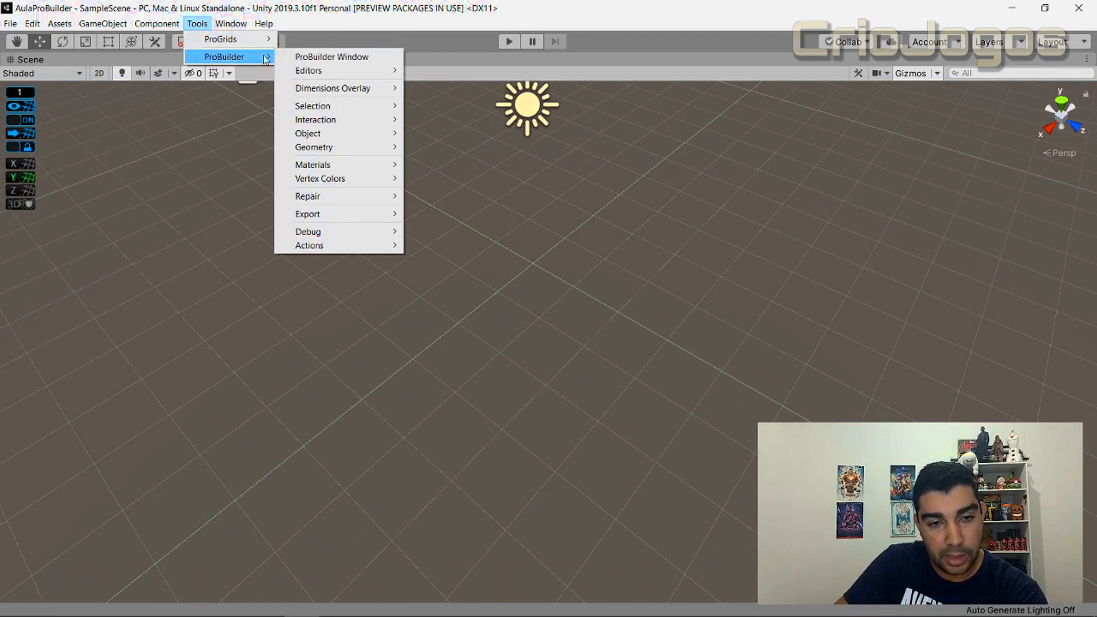
{"action": "left_click", "coordinate": [335, 60]}
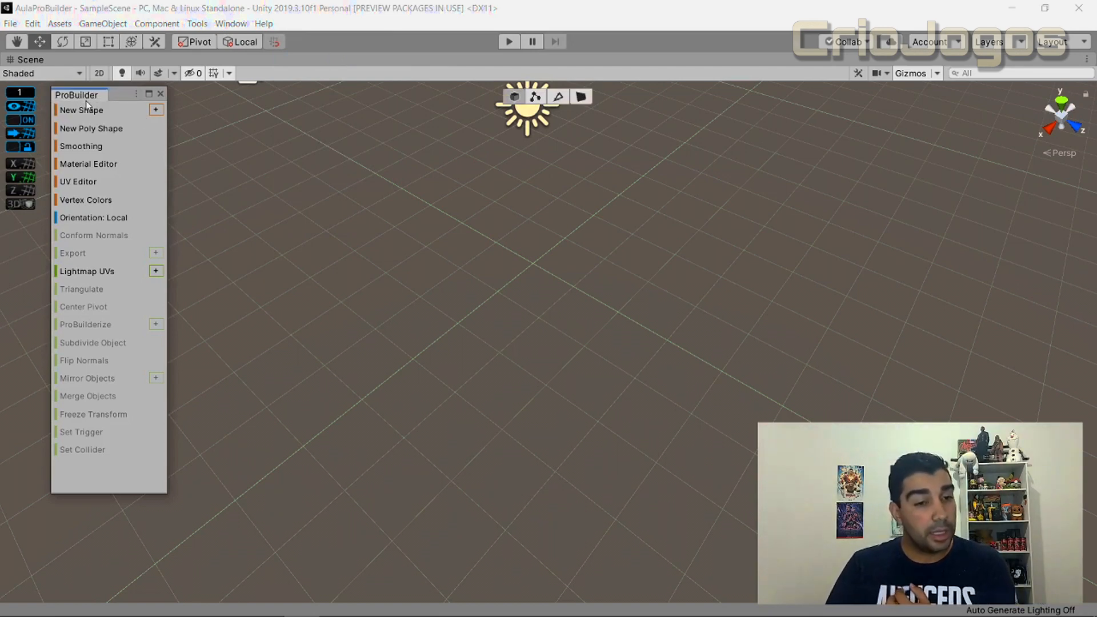
{"action": "left_click_drag", "start_coordinate": [122, 96], "coordinate": [170, 105]}
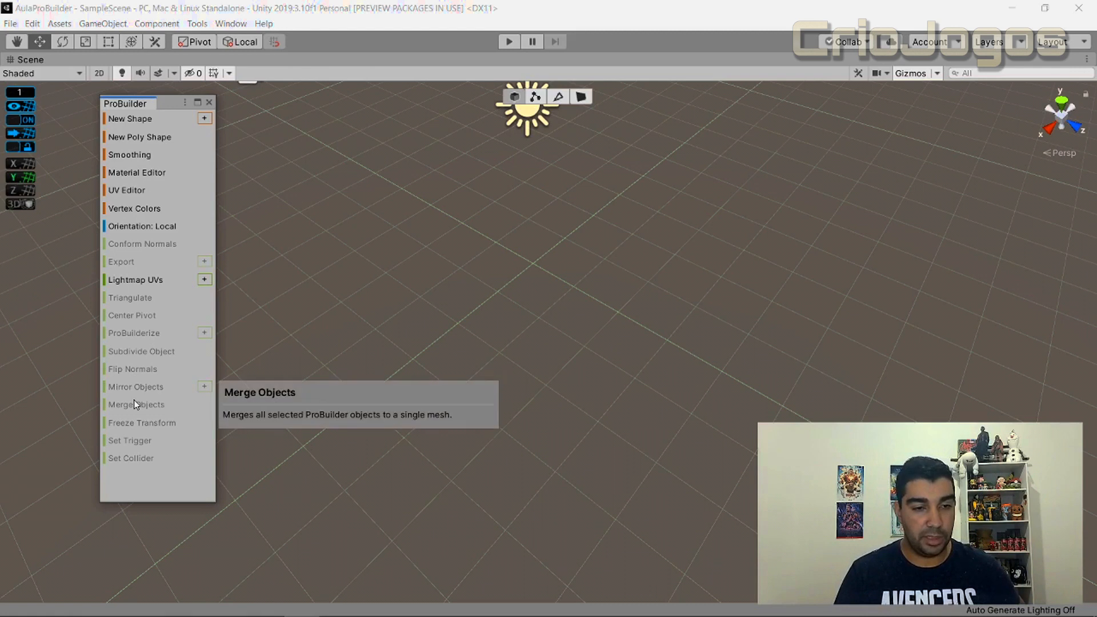
{"action": "left_click_drag", "start_coordinate": [171, 104], "coordinate": [130, 98]}
- Try Icon Mode for the ProBuilder window's tools and return it to Text Mode
{"action": "left_click", "coordinate": [143, 97]}
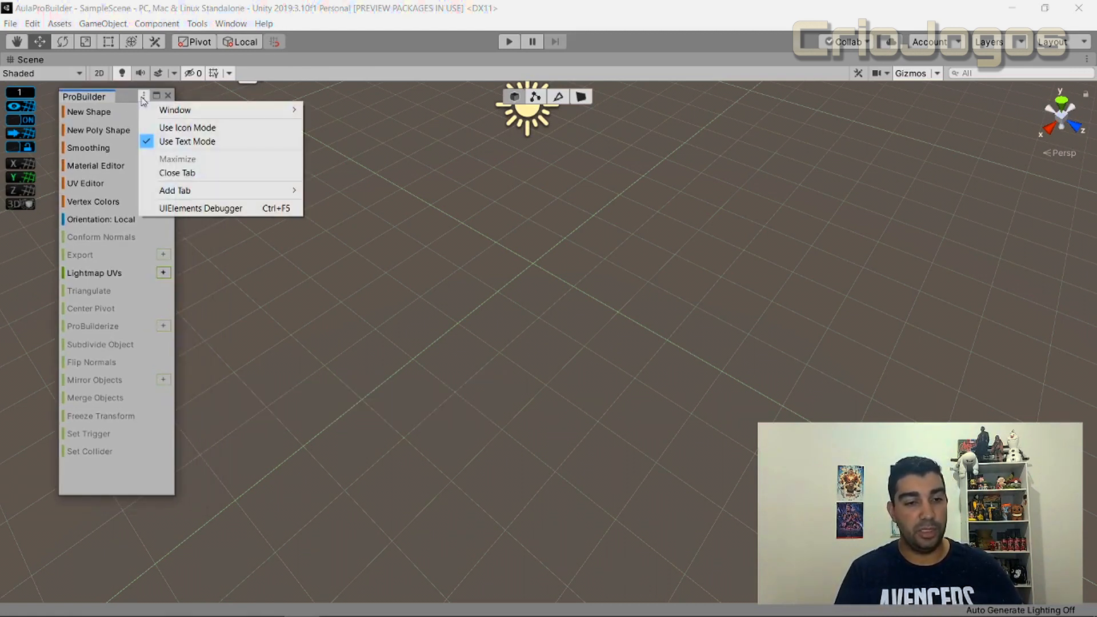
{"action": "left_click", "coordinate": [201, 128]}
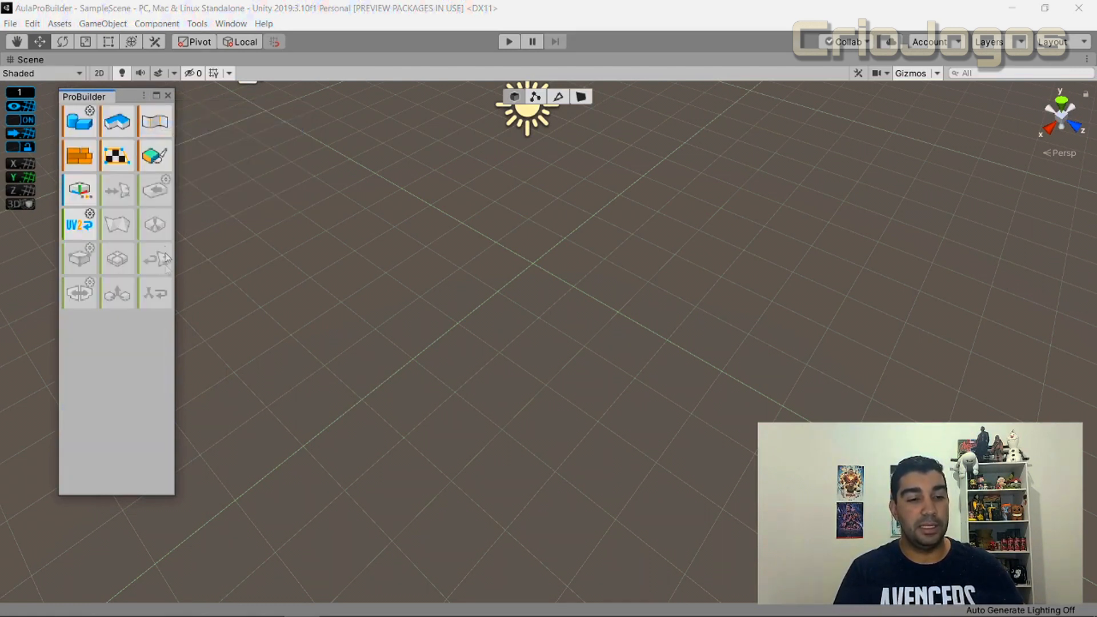
{"action": "left_click", "coordinate": [144, 98]}
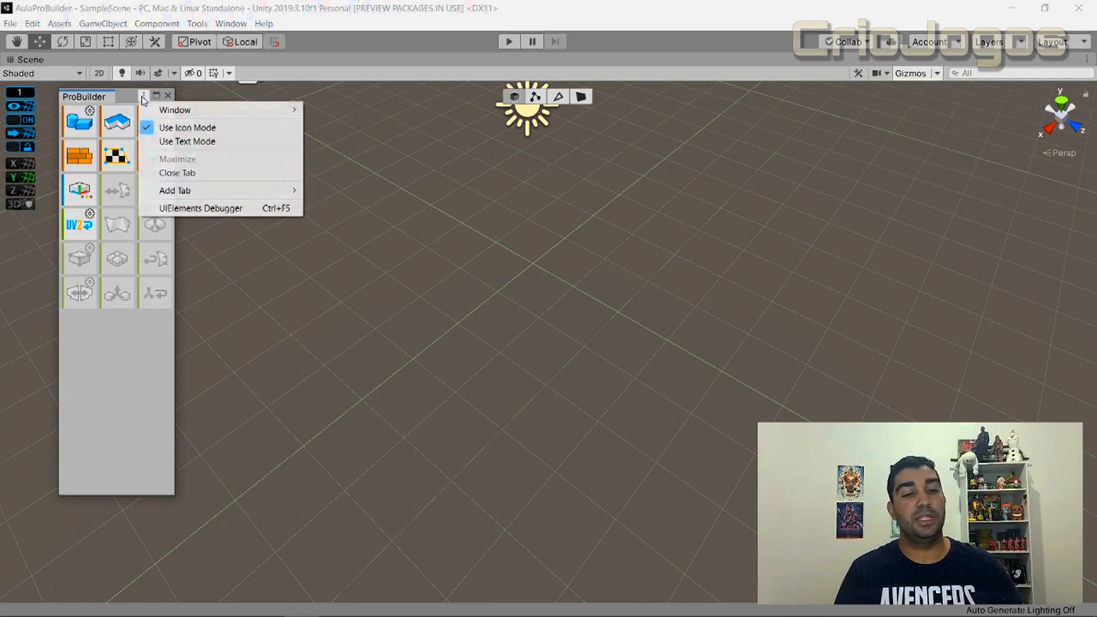
{"action": "left_click", "coordinate": [194, 141]}
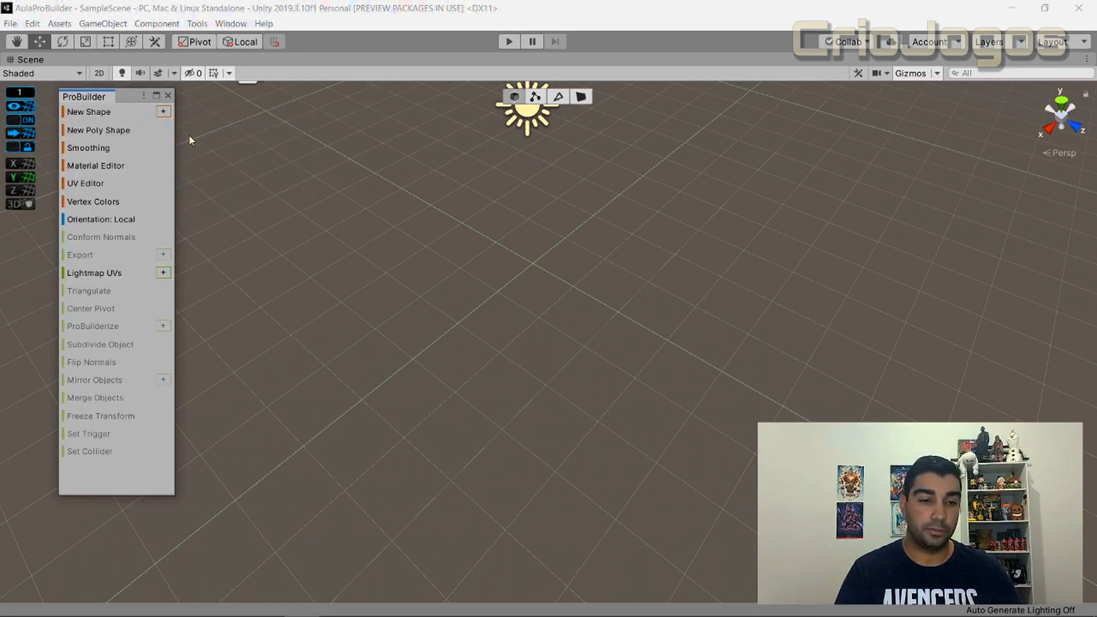
- Display the ProBuilder tools in Icon Mode and narrow the window to two columns of tools
{"action": "left_click", "coordinate": [144, 96]}
{"action": "left_click", "coordinate": [159, 129]}
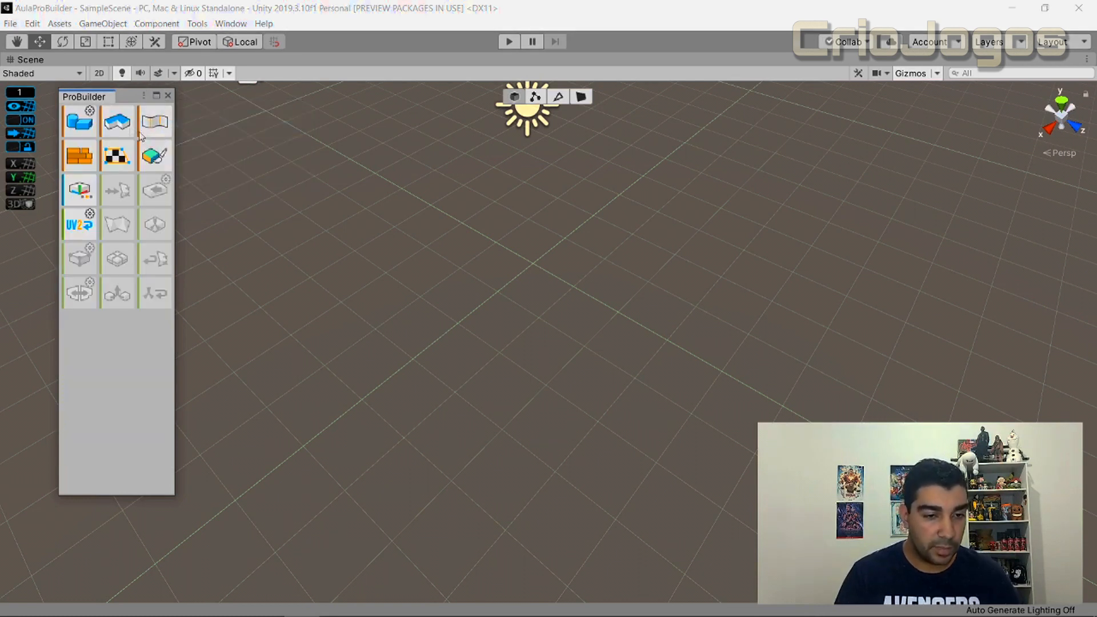
{"action": "left_click_drag", "start_coordinate": [125, 96], "coordinate": [128, 96]}
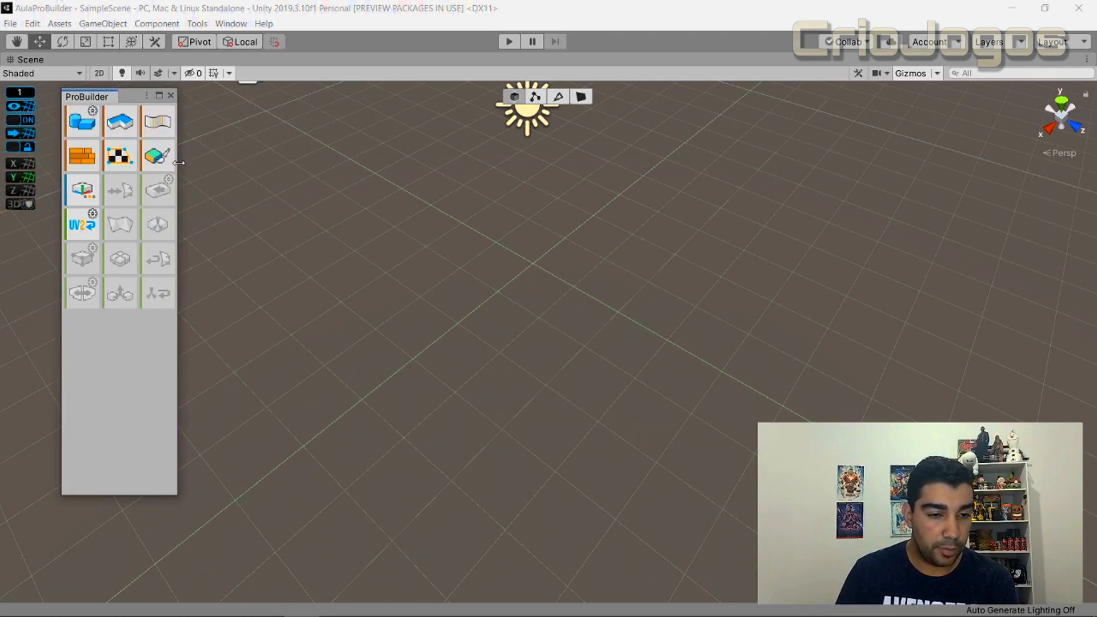
{"action": "left_click_drag", "start_coordinate": [178, 163], "coordinate": [153, 163]}
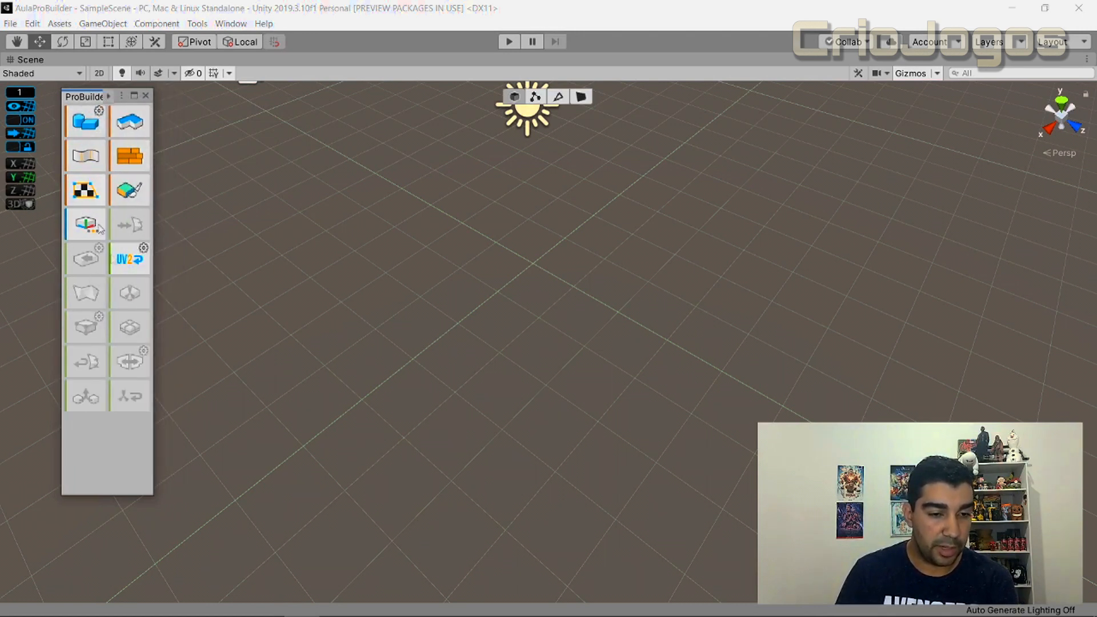
{"action": "right_click", "coordinate": [59, 99]}
{"action": "left_click", "coordinate": [59, 99]}
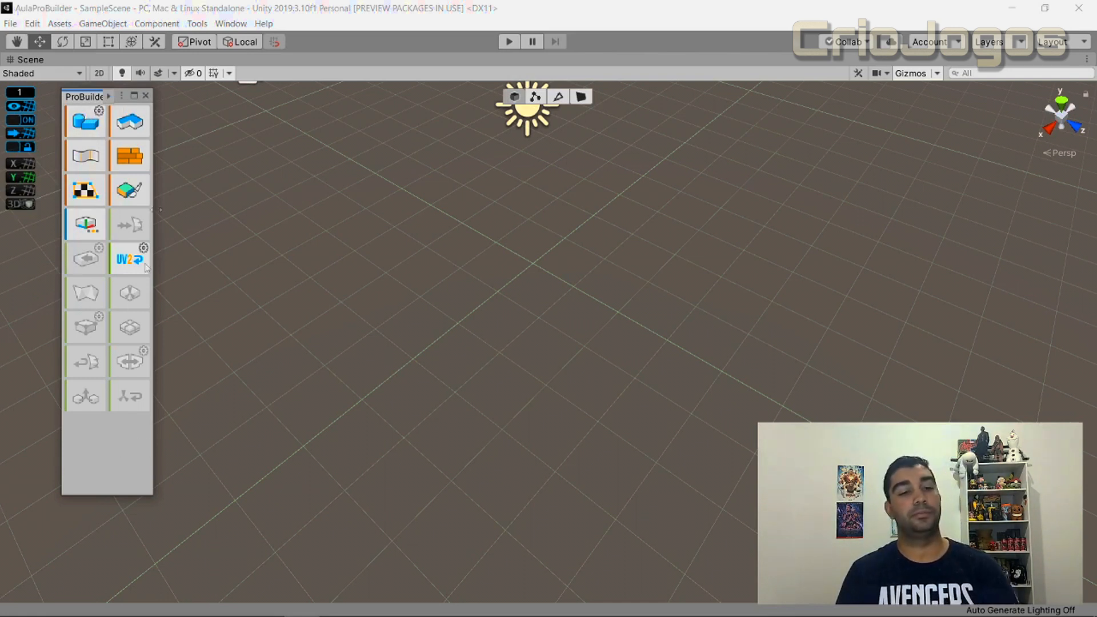
- Create a new ProBuilder cube and move it along its axes with grid snapping near the grid's centre
{"action": "left_click", "coordinate": [85, 124]}
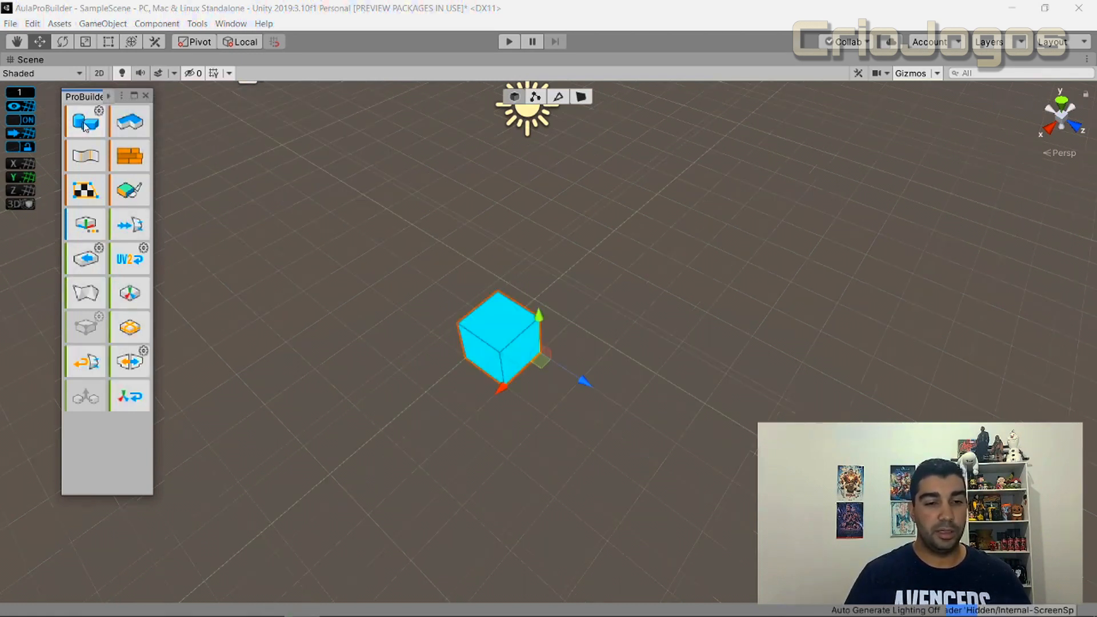
{"action": "scroll", "coordinate": [537, 407], "scroll_direction": "up", "scroll_amount": 2}
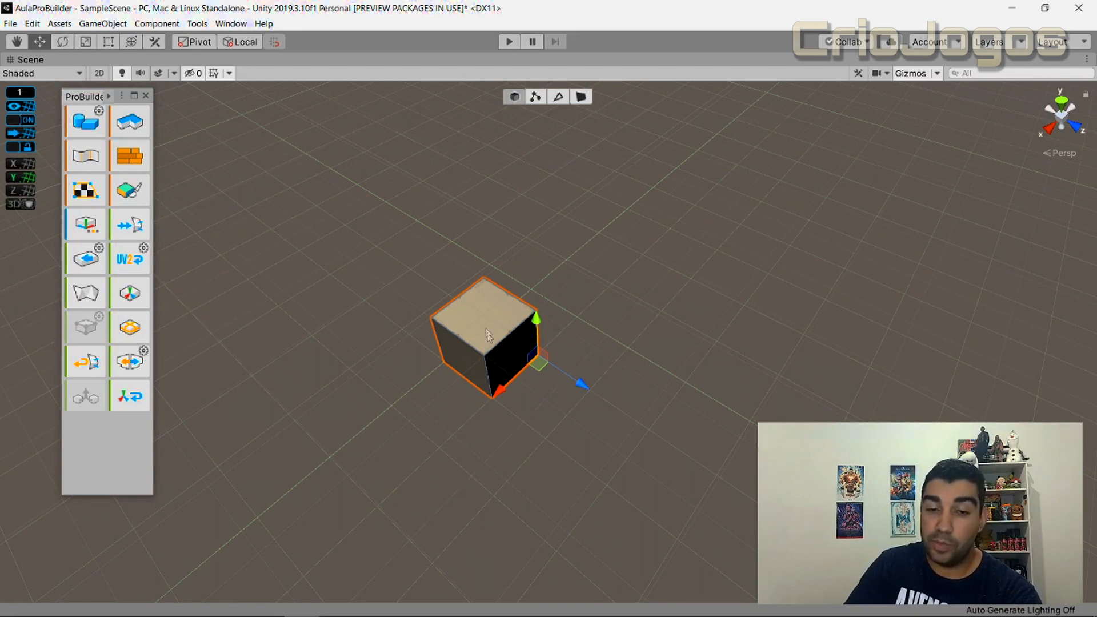
{"action": "left_click_drag", "start_coordinate": [556, 321], "coordinate": [569, 304]}
{"action": "left_click_drag", "start_coordinate": [568, 299], "coordinate": [642, 355]}
{"action": "left_click", "coordinate": [499, 291]}
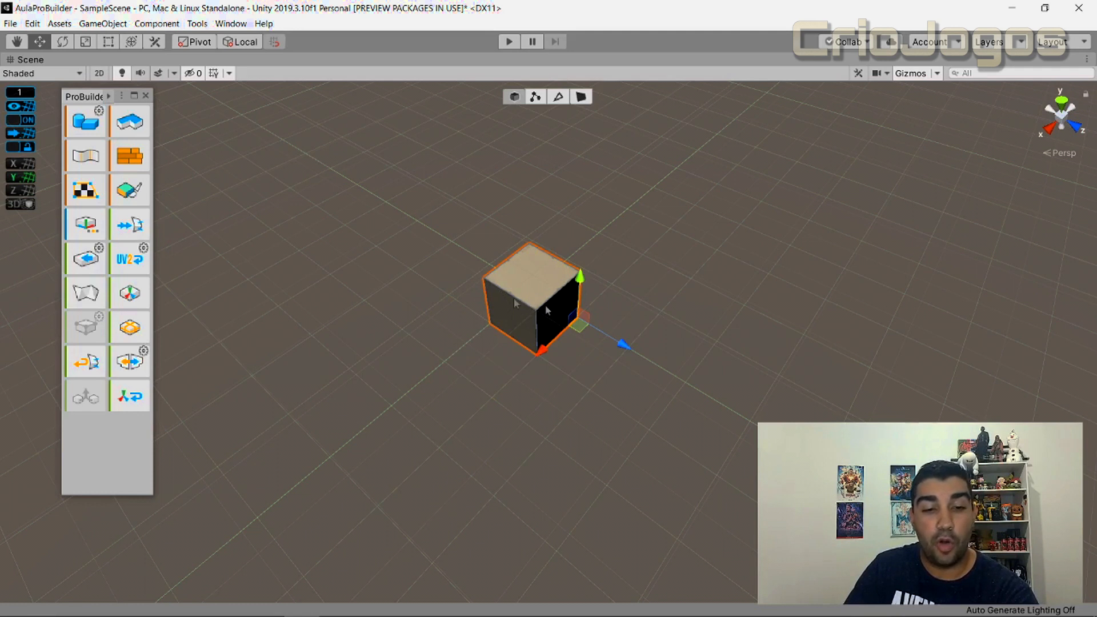
{"action": "mouse_move", "coordinate": [542, 352]}
{"action": "left_mouse_down"}
{"action": "mouse_move", "coordinate": [497, 384]}
{"action": "mouse_move", "coordinate": [649, 239]}
{"action": "mouse_move", "coordinate": [538, 349]}
{"action": "left_mouse_up"}
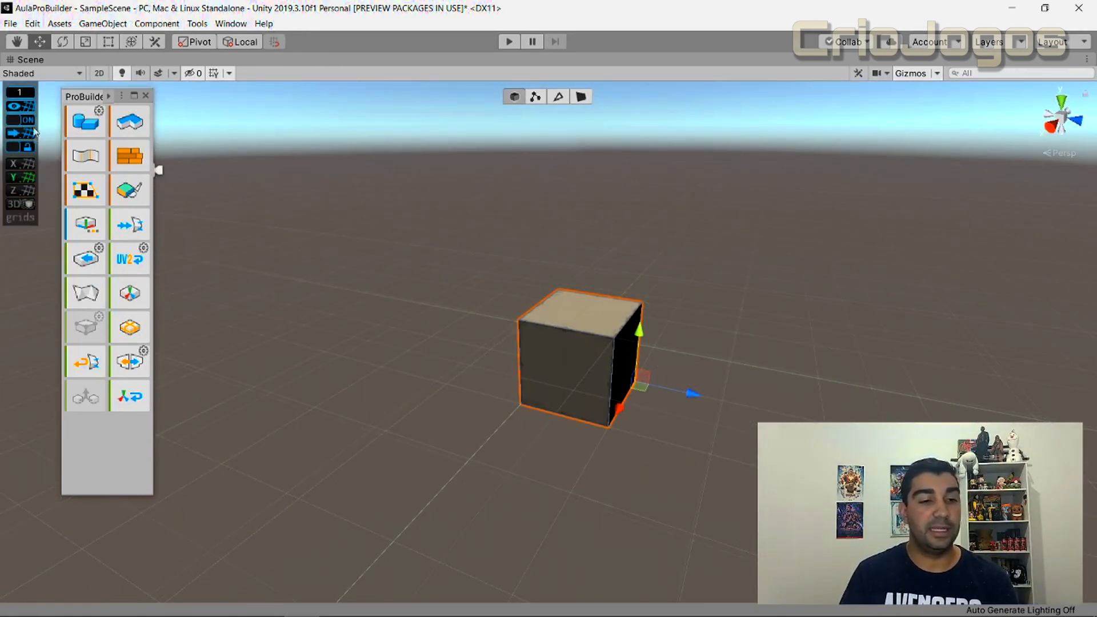
{"action": "left_click_drag", "start_coordinate": [687, 397], "coordinate": [618, 396]}
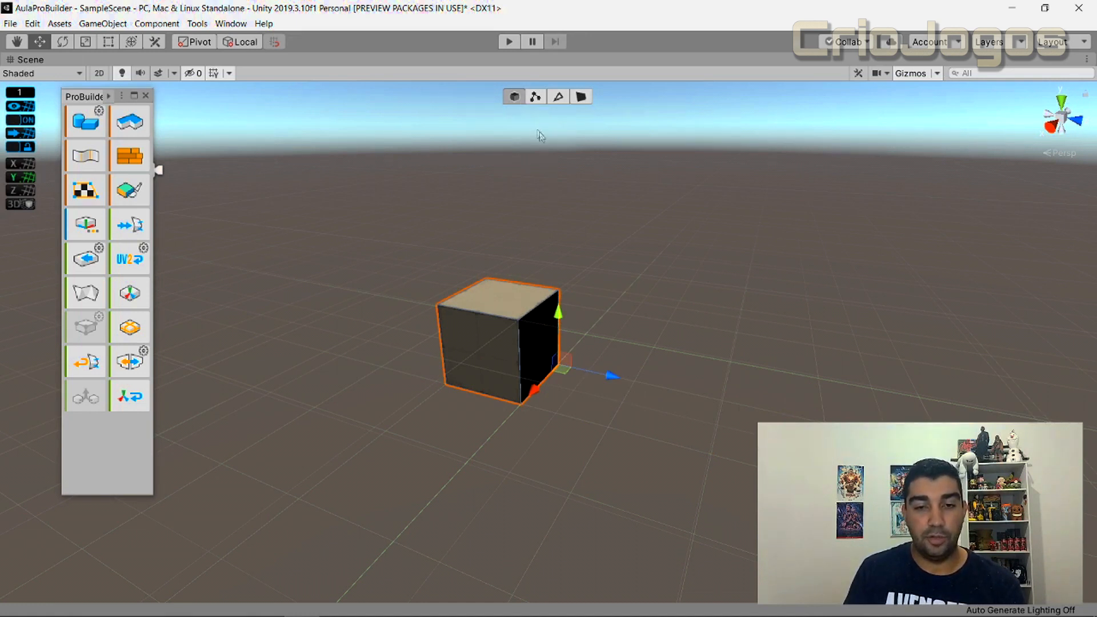
- Switch to vertex selection and select the cube's top corner vertices one at a time
{"action": "left_click", "coordinate": [537, 96]}
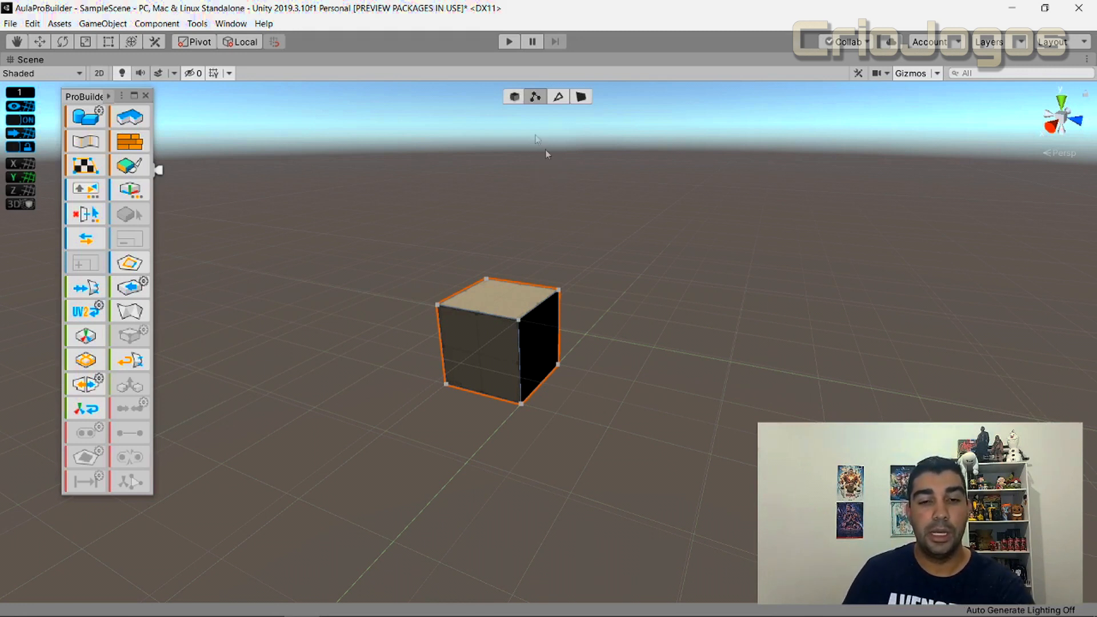
{"action": "left_click", "coordinate": [526, 319]}
{"action": "scroll", "coordinate": [574, 347], "scroll_direction": "up", "scroll_amount": 3}
{"action": "mouse_move", "coordinate": [563, 331]}
{"action": "right_mouse_down"}
{"action": "mouse_move", "coordinate": [588, 398]}
{"action": "mouse_move", "coordinate": [553, 343]}
{"action": "right_mouse_up"}
{"action": "middle_click_drag", "start_coordinate": [553, 343], "coordinate": [646, 477]}
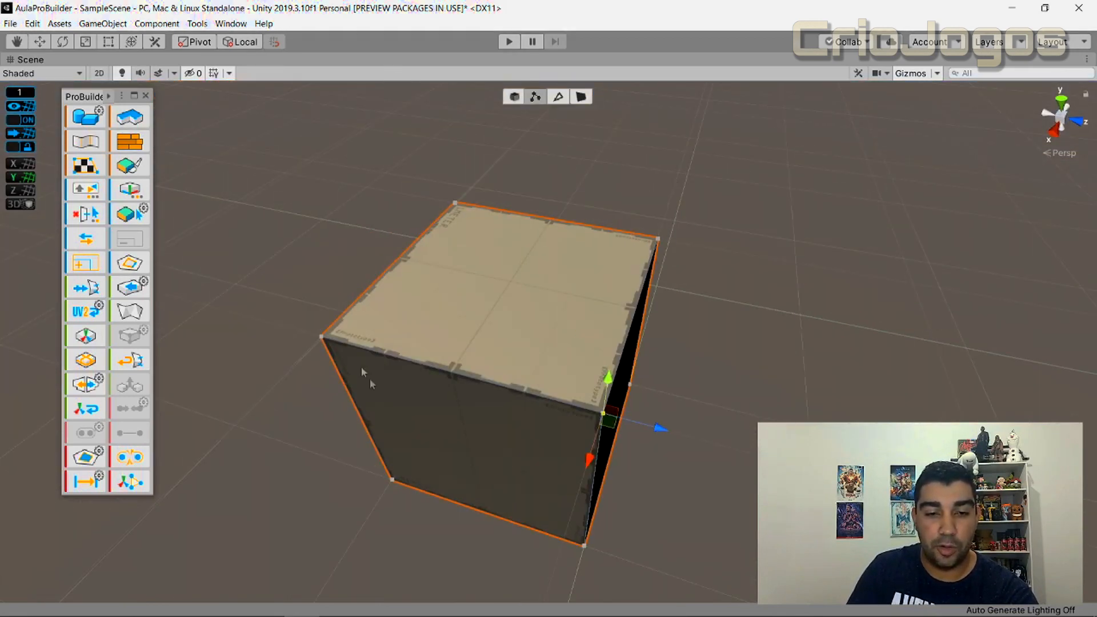
{"action": "left_click", "coordinate": [320, 337]}
{"action": "left_click", "coordinate": [463, 207]}
{"action": "left_click", "coordinate": [658, 237]}
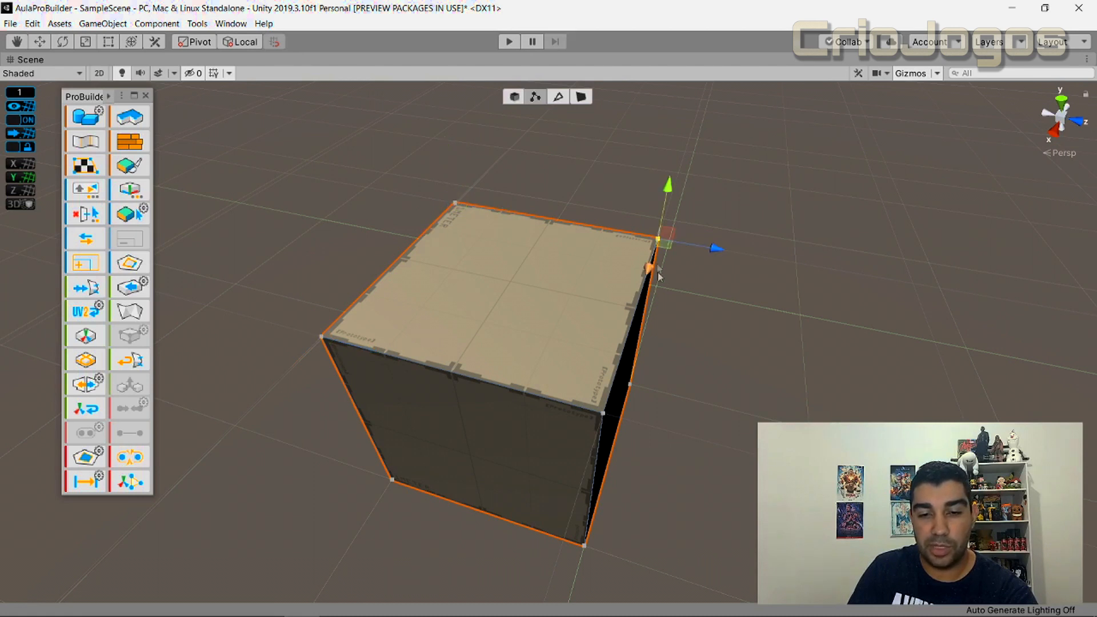
{"action": "left_click", "coordinate": [603, 412]}
- Try raising a single top corner vertex, pulling it outward along Z and lowering it, and undo the moves
{"action": "left_click", "coordinate": [659, 239]}
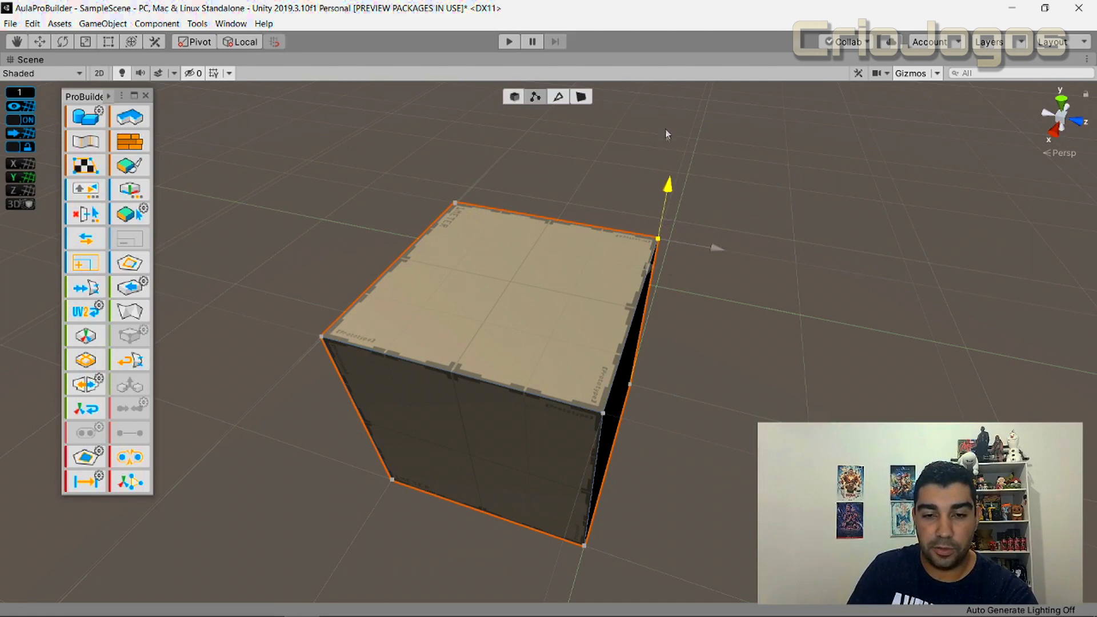
{"action": "left_click_drag", "start_coordinate": [668, 138], "coordinate": [671, 96]}
{"action": "scroll", "coordinate": [668, 277], "scroll_direction": "down", "scroll_amount": 5}
{"action": "right_click_drag", "start_coordinate": [703, 404], "coordinate": [655, 292]}
{"action": "middle_click_drag", "start_coordinate": [686, 391], "coordinate": [628, 342]}
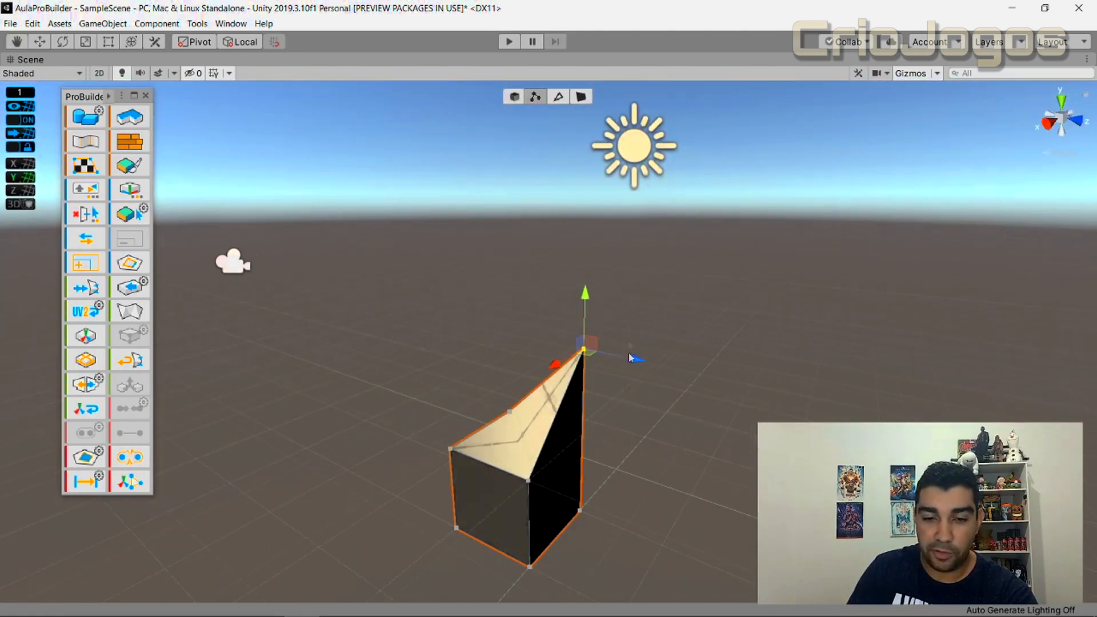
{"action": "left_click_drag", "start_coordinate": [638, 359], "coordinate": [718, 374]}
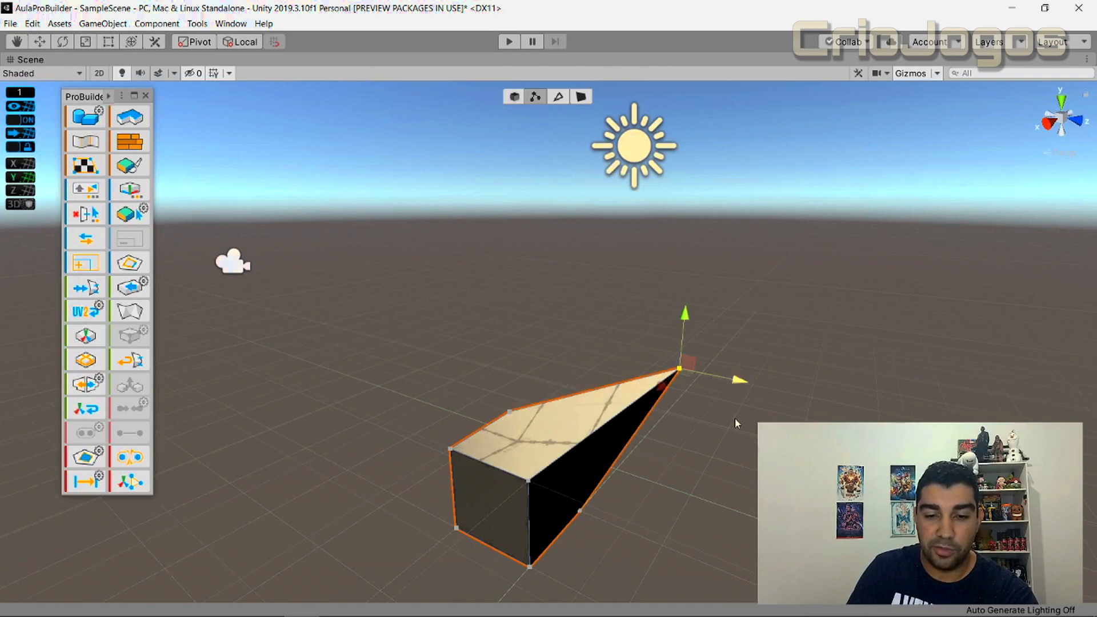
{"action": "left_click_drag", "start_coordinate": [689, 316], "coordinate": [683, 386]}
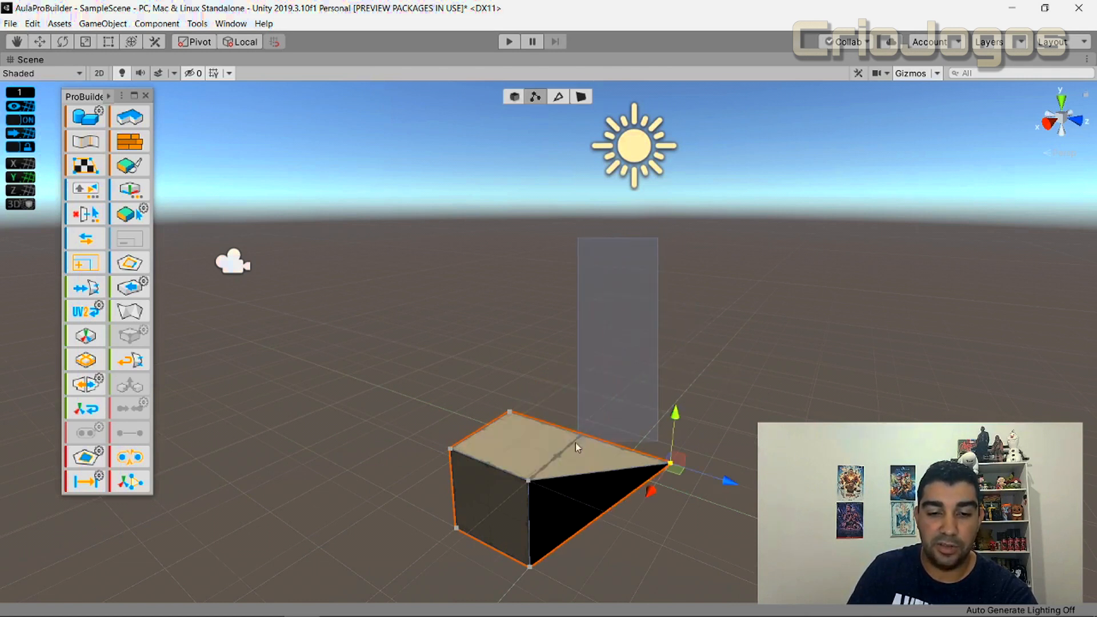
{"action": "key", "text": "ctrl+z"}
{"action": "key", "text": "ctrl+z"}
- Select the upper and lower vertices of one vertical corner and move them together one grid unit outward along X
{"action": "left_click", "coordinate": [452, 452]}
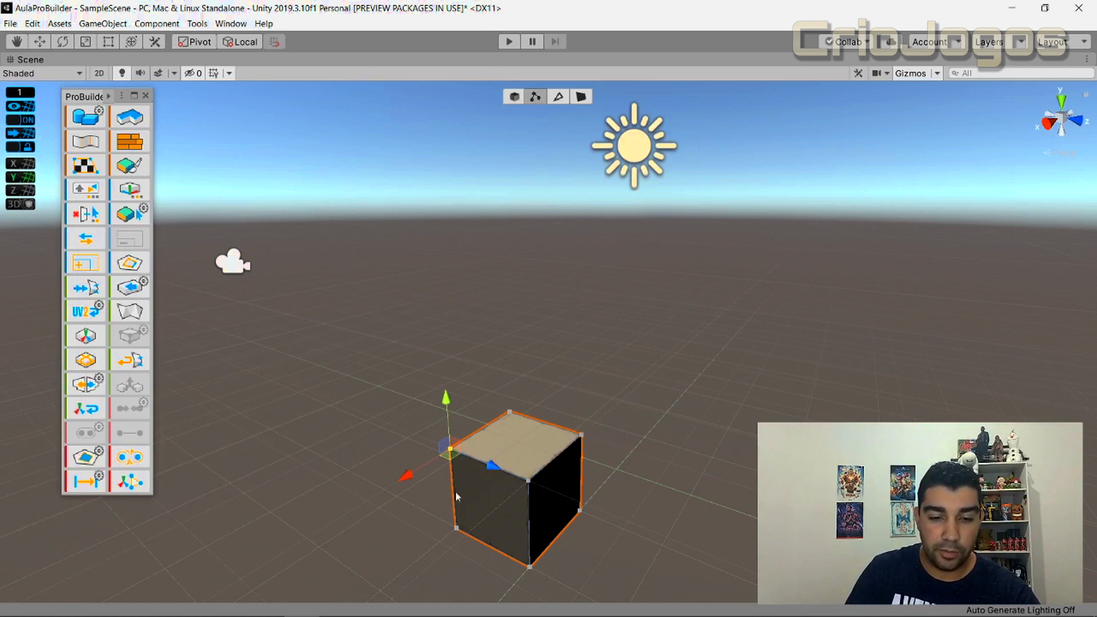
{"action": "left_click", "coordinate": [457, 527], "text": "shift"}
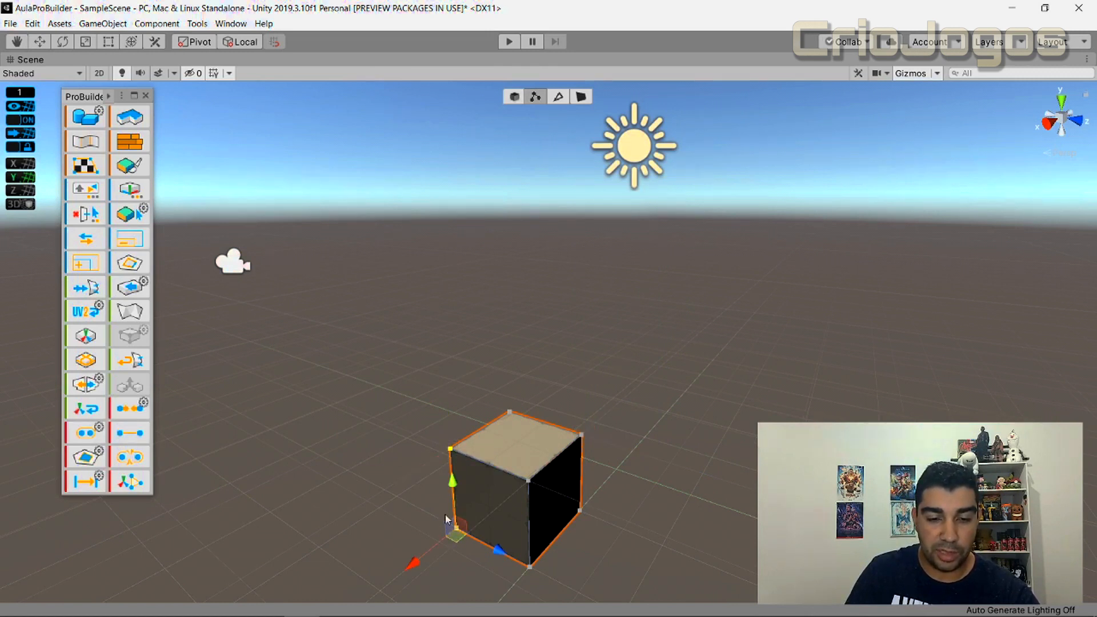
{"action": "left_click_drag", "start_coordinate": [419, 566], "coordinate": [371, 586]}
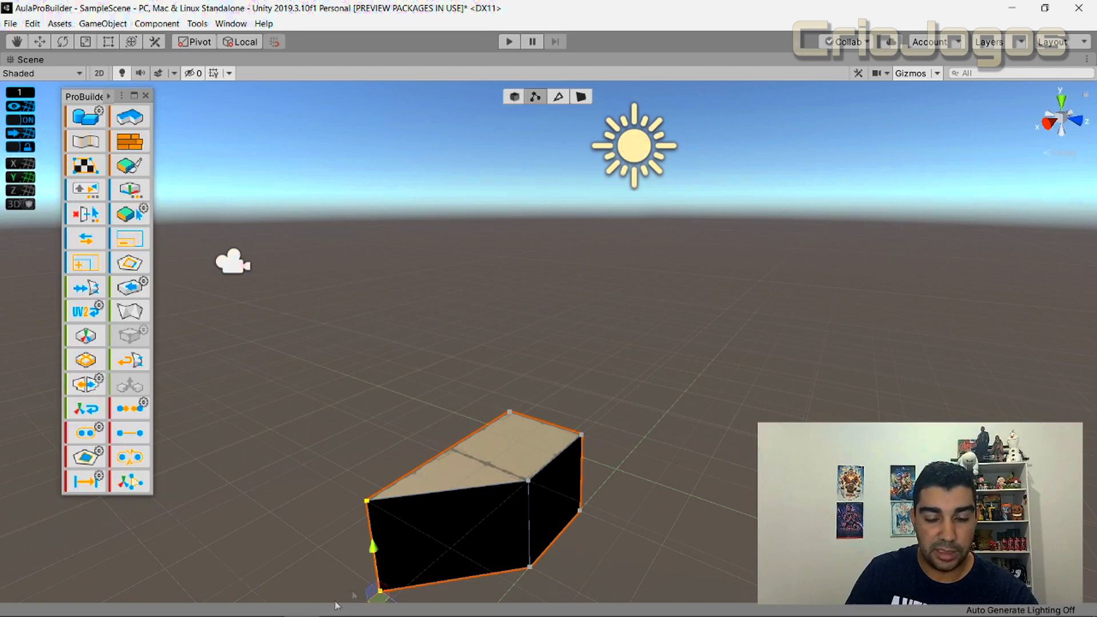
{"action": "scroll", "coordinate": [487, 468], "scroll_direction": "down", "scroll_amount": 2}
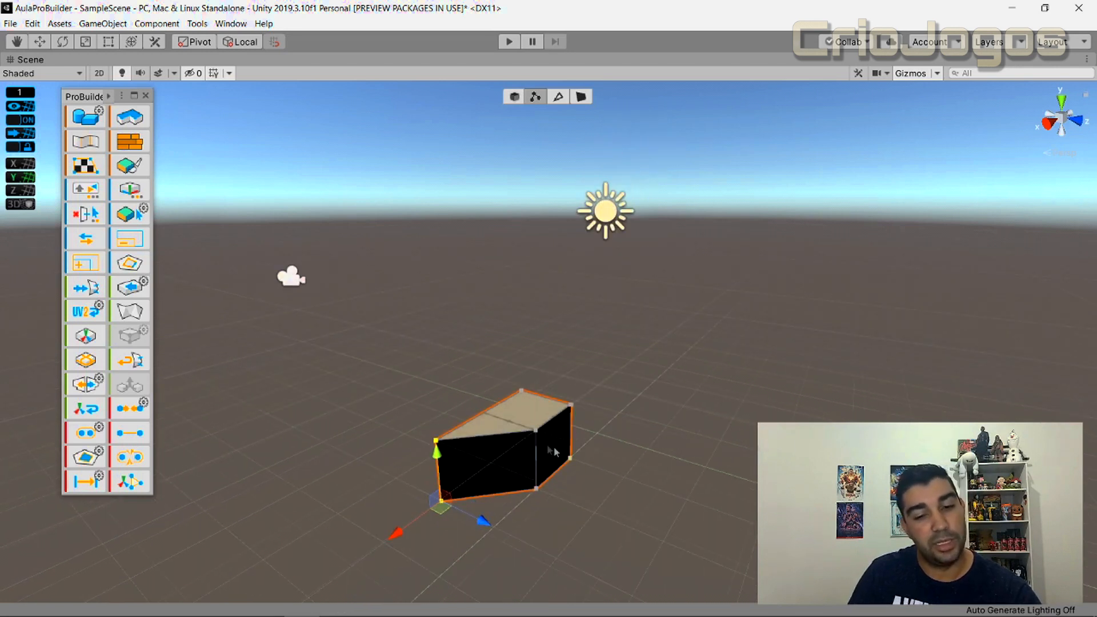
{"action": "left_click", "coordinate": [496, 292]}
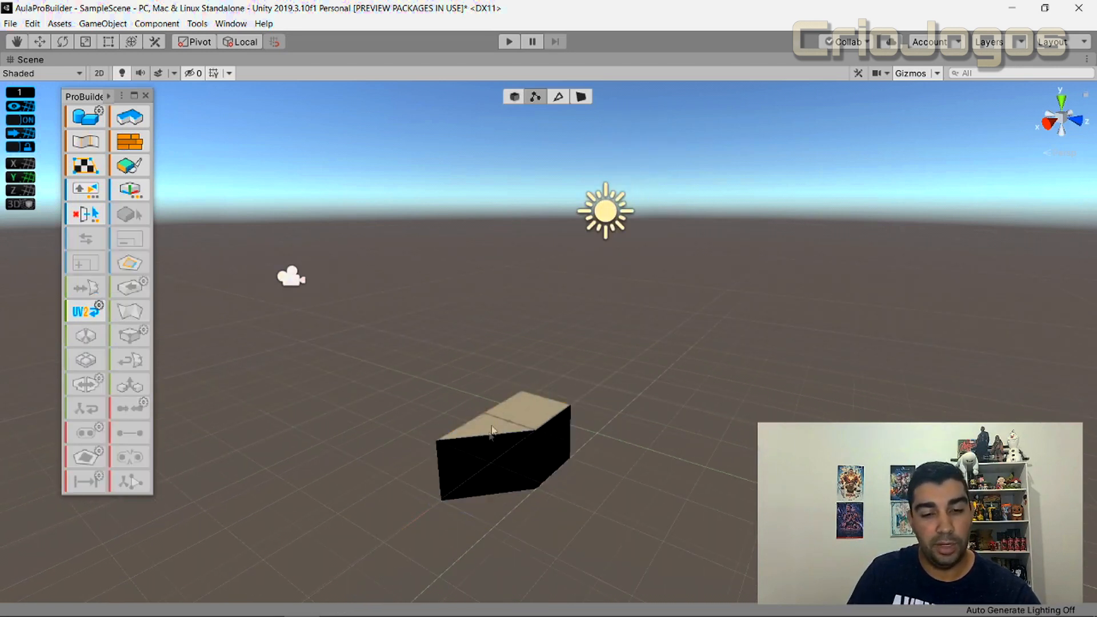
{"action": "left_click", "coordinate": [445, 443]}
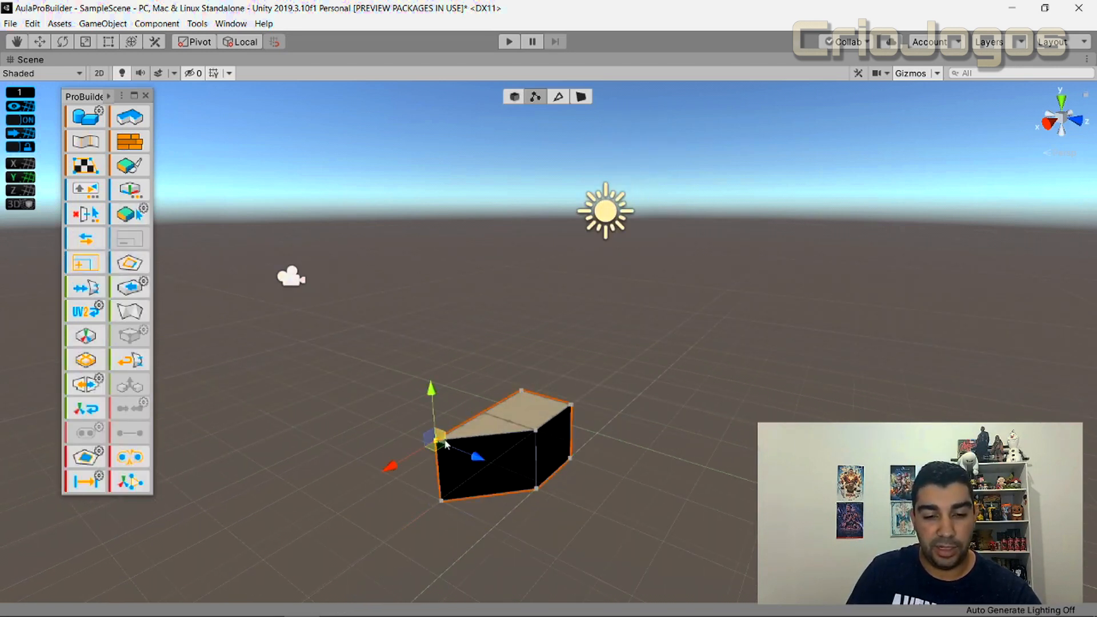
- Switch to edge selection and select different top and vertical edges of the stretched shape in turn
{"action": "left_click", "coordinate": [559, 97]}
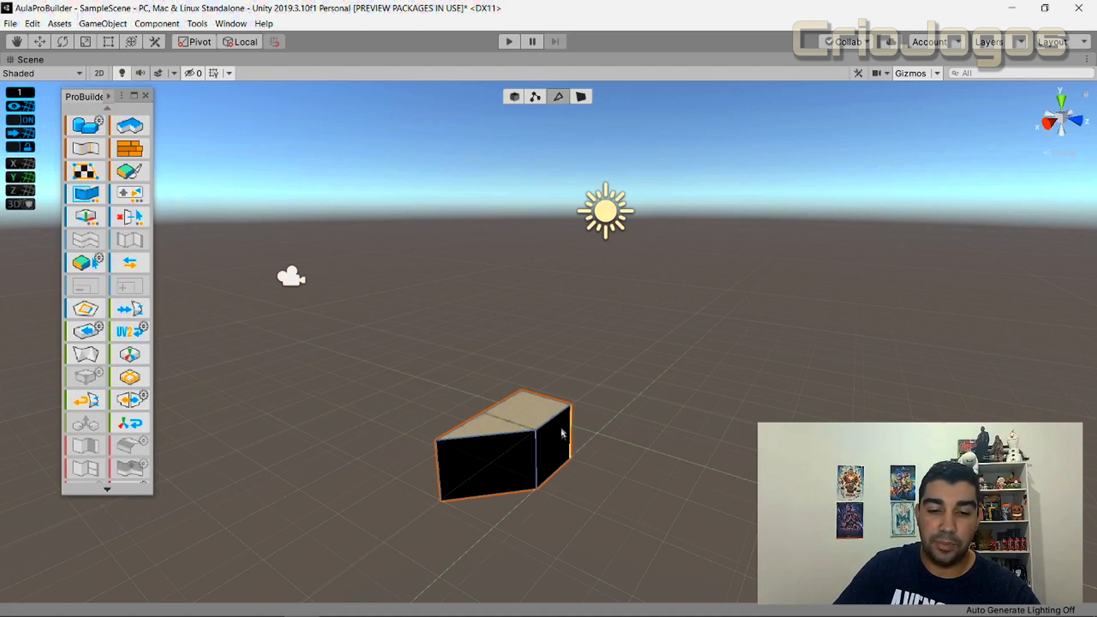
{"action": "scroll", "coordinate": [557, 424], "scroll_direction": "up", "scroll_amount": 5}
{"action": "scroll", "coordinate": [570, 429], "scroll_direction": "down", "scroll_amount": 2}
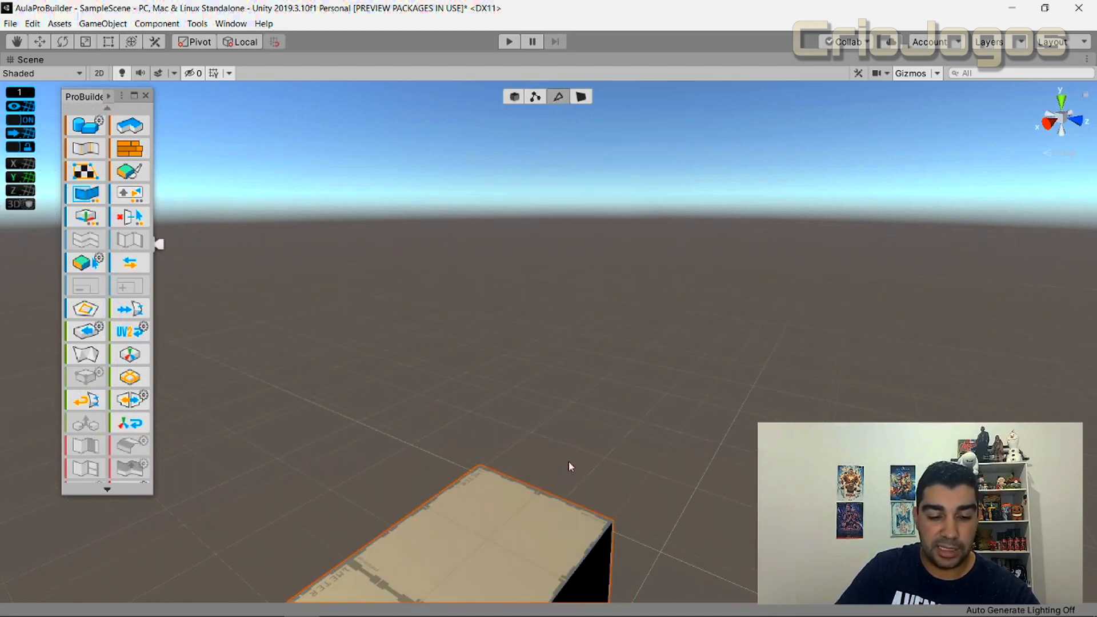
{"action": "mouse_move", "coordinate": [494, 509]}
{"action": "middle_mouse_down"}
{"action": "mouse_move", "coordinate": [514, 453]}
{"action": "mouse_move", "coordinate": [488, 498]}
{"action": "middle_mouse_up"}
{"action": "left_click", "coordinate": [507, 158]}
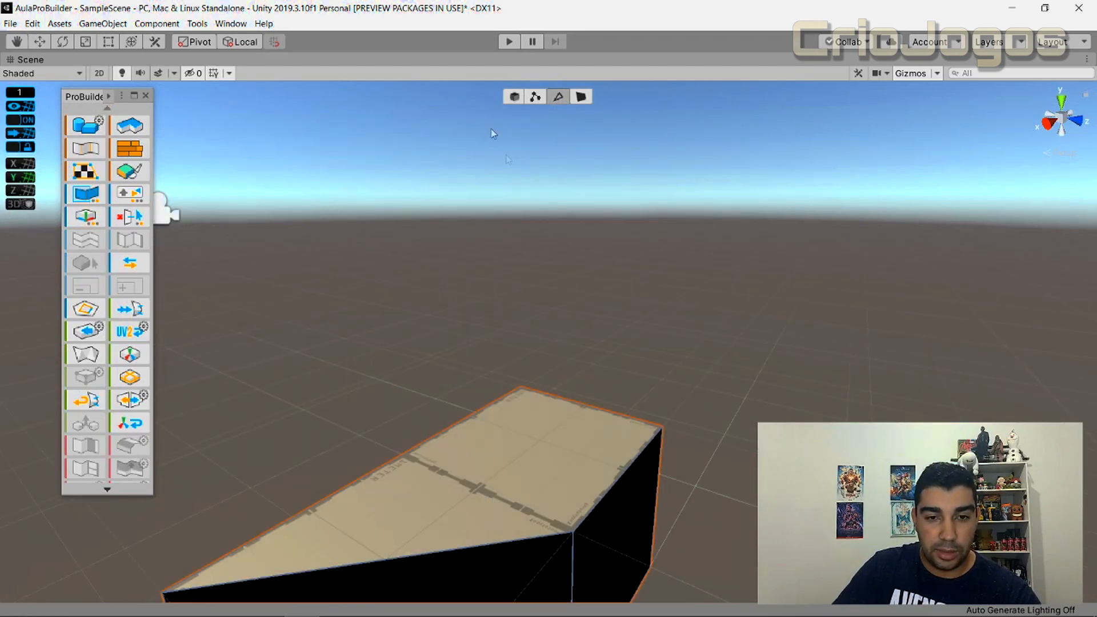
{"action": "scroll", "coordinate": [533, 400], "scroll_direction": "down", "scroll_amount": 3}
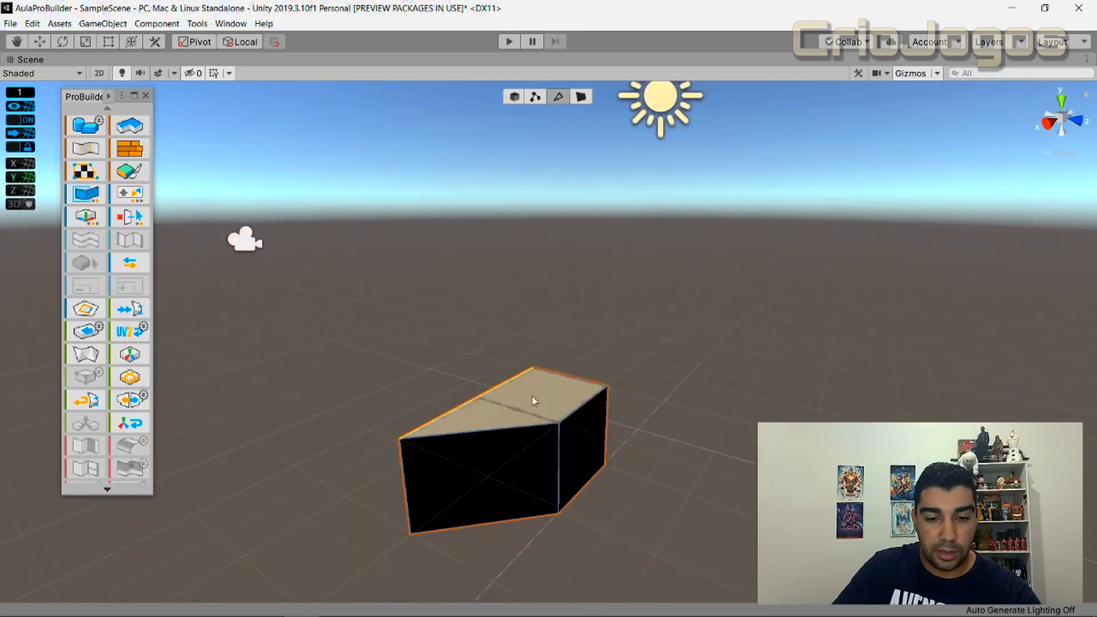
{"action": "left_click", "coordinate": [538, 428]}
{"action": "left_click", "coordinate": [583, 409]}
{"action": "left_click", "coordinate": [560, 457]}
{"action": "scroll", "coordinate": [432, 438], "scroll_direction": "up", "scroll_amount": 1}
{"action": "scroll", "coordinate": [431, 437], "scroll_direction": "up", "scroll_amount": 2}
{"action": "scroll", "coordinate": [433, 438], "scroll_direction": "down", "scroll_amount": 2}
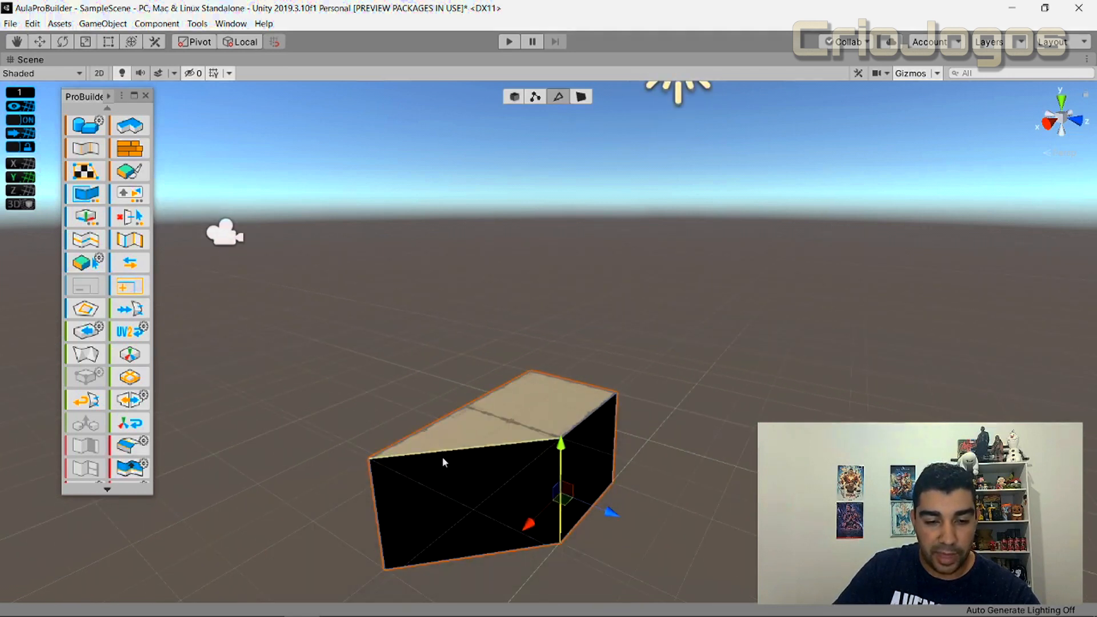
- Move the near vertical edge one grid unit outward along X to square the shape into a rectangular box
{"action": "left_click", "coordinate": [453, 456]}
{"action": "left_click", "coordinate": [560, 477]}
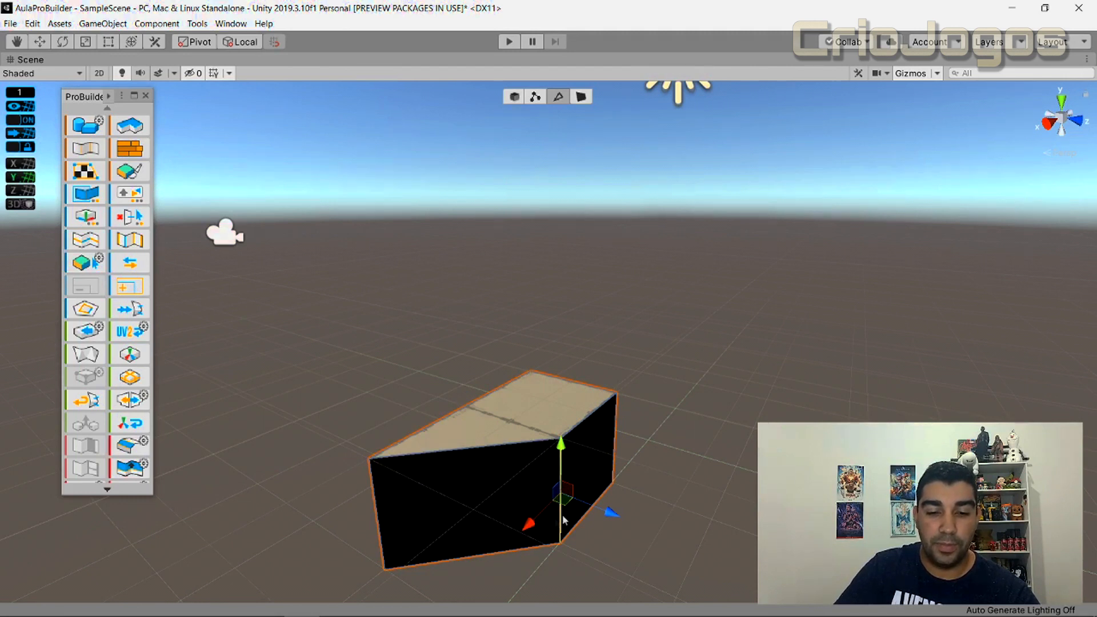
{"action": "left_click_drag", "start_coordinate": [532, 529], "coordinate": [468, 566]}
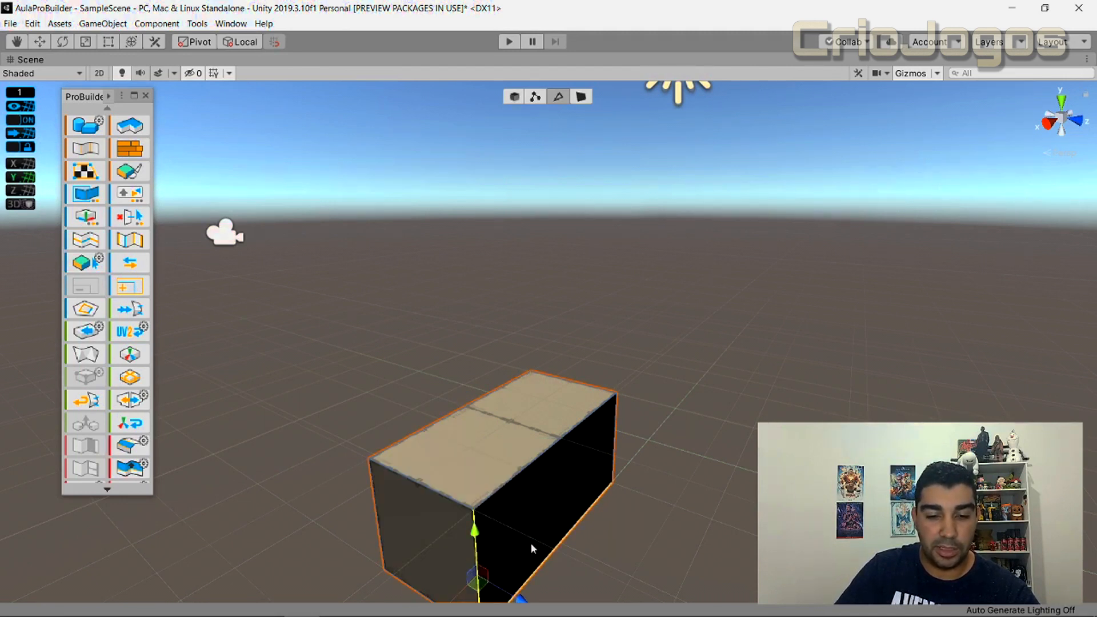
- Pull the vertical edge outward along Z and move it back in line with the box's side
{"action": "scroll", "coordinate": [531, 529], "scroll_direction": "down", "scroll_amount": 2}
{"action": "left_click_drag", "start_coordinate": [550, 507], "coordinate": [709, 559]}
{"action": "scroll", "coordinate": [688, 486], "scroll_direction": "down", "scroll_amount": 3}
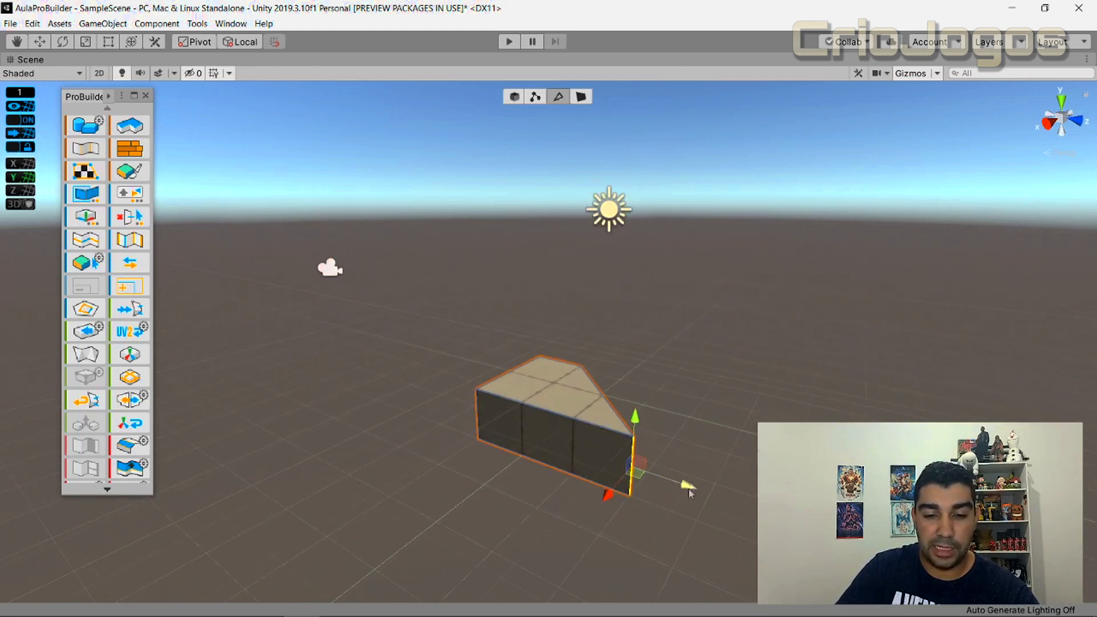
{"action": "left_click_drag", "start_coordinate": [690, 491], "coordinate": [571, 448]}
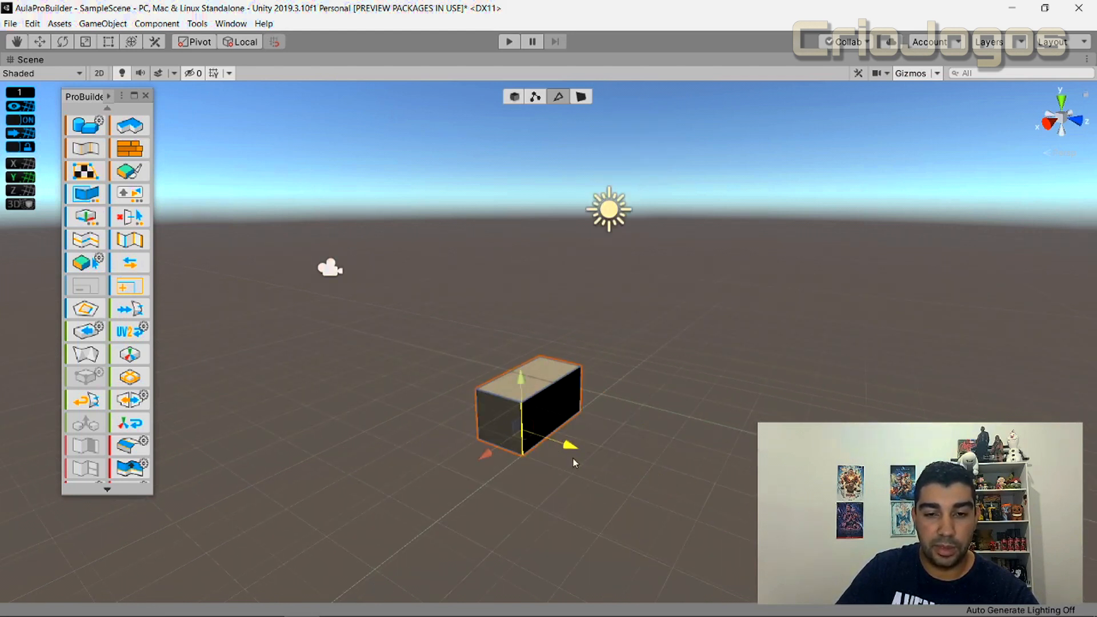
- Switch to face selection and raise the box's top face two grid units along Y
{"action": "left_click", "coordinate": [582, 96]}
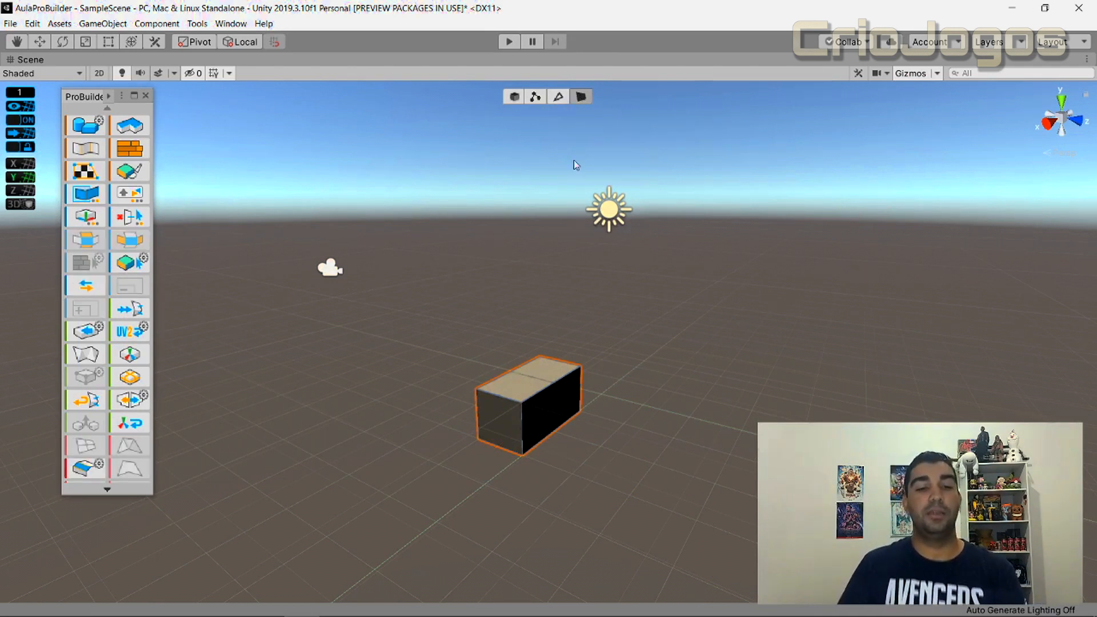
{"action": "left_click", "coordinate": [536, 386]}
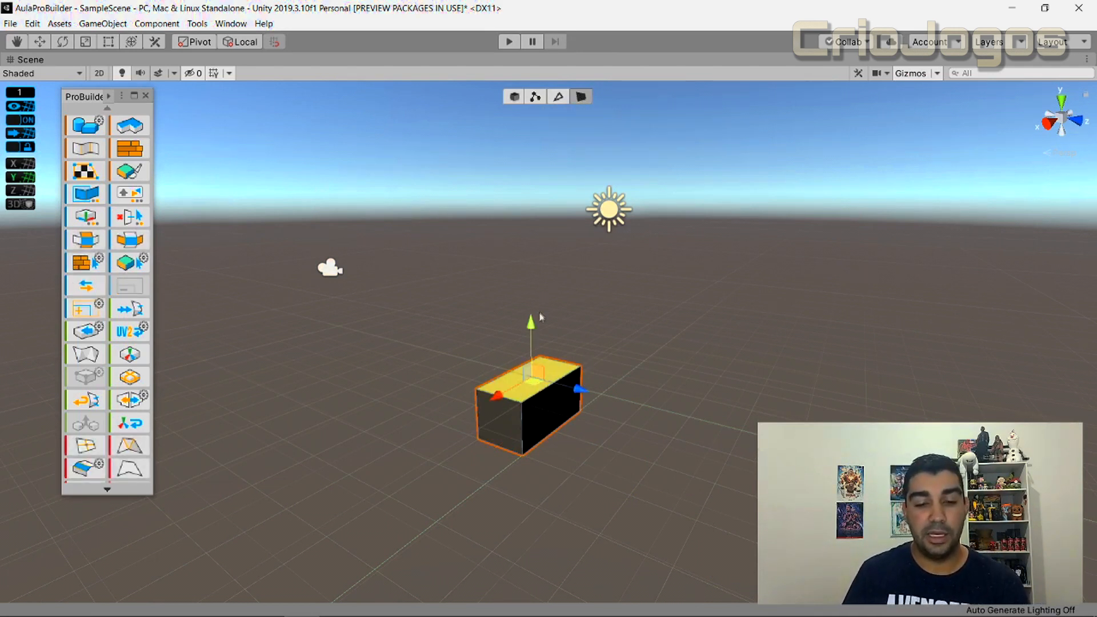
{"action": "scroll", "coordinate": [534, 343], "scroll_direction": "up", "scroll_amount": 2}
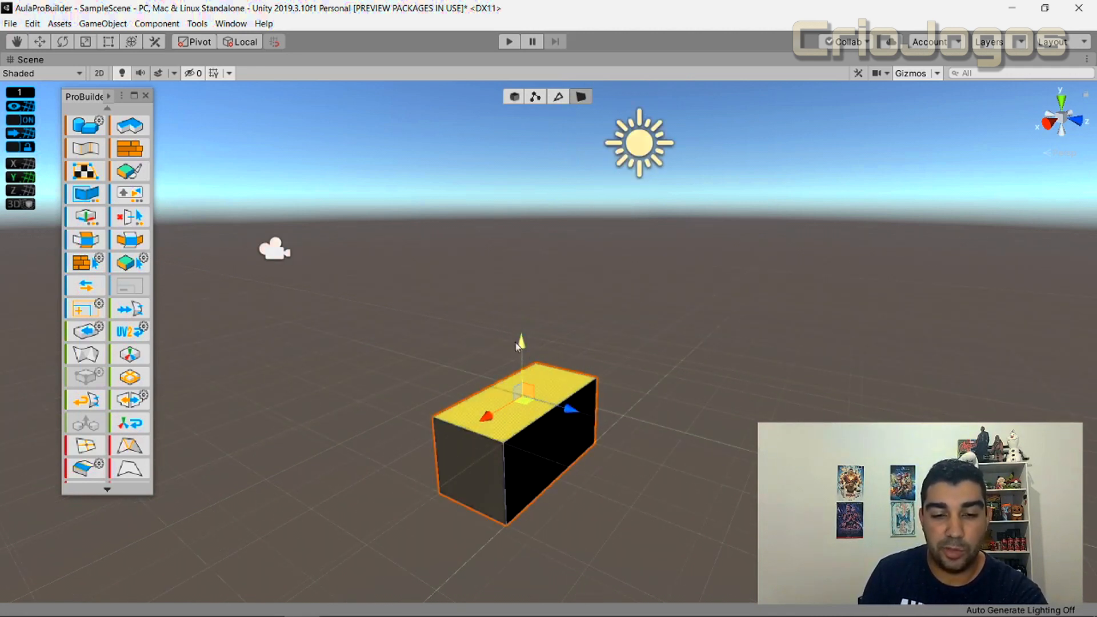
{"action": "left_click_drag", "start_coordinate": [520, 335], "coordinate": [517, 168]}
- Select the box's long side face and pull it two grid units outward along Z
{"action": "left_click", "coordinate": [528, 304]}
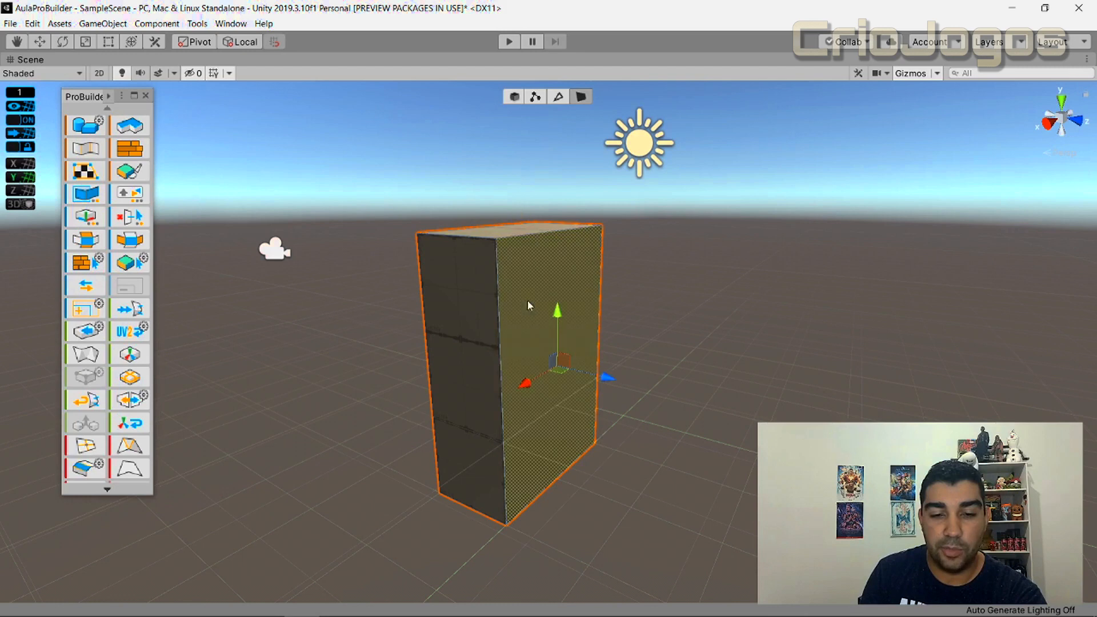
{"action": "left_click_drag", "start_coordinate": [613, 374], "coordinate": [632, 391]}
{"action": "left_click", "coordinate": [523, 387]}
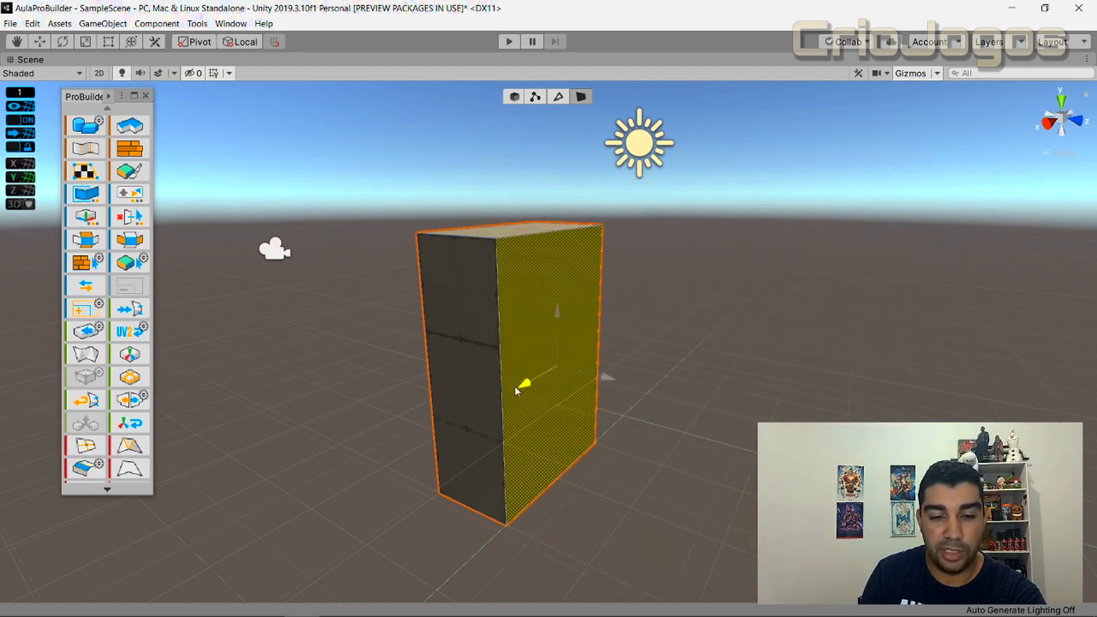
{"action": "left_click_drag", "start_coordinate": [613, 377], "coordinate": [748, 414]}
- Frame the box in the view and extend its X-facing side face one grid unit outward along X
{"action": "scroll", "coordinate": [726, 411], "scroll_direction": "down", "scroll_amount": 5}
{"action": "right_click_drag", "start_coordinate": [727, 398], "coordinate": [660, 495]}
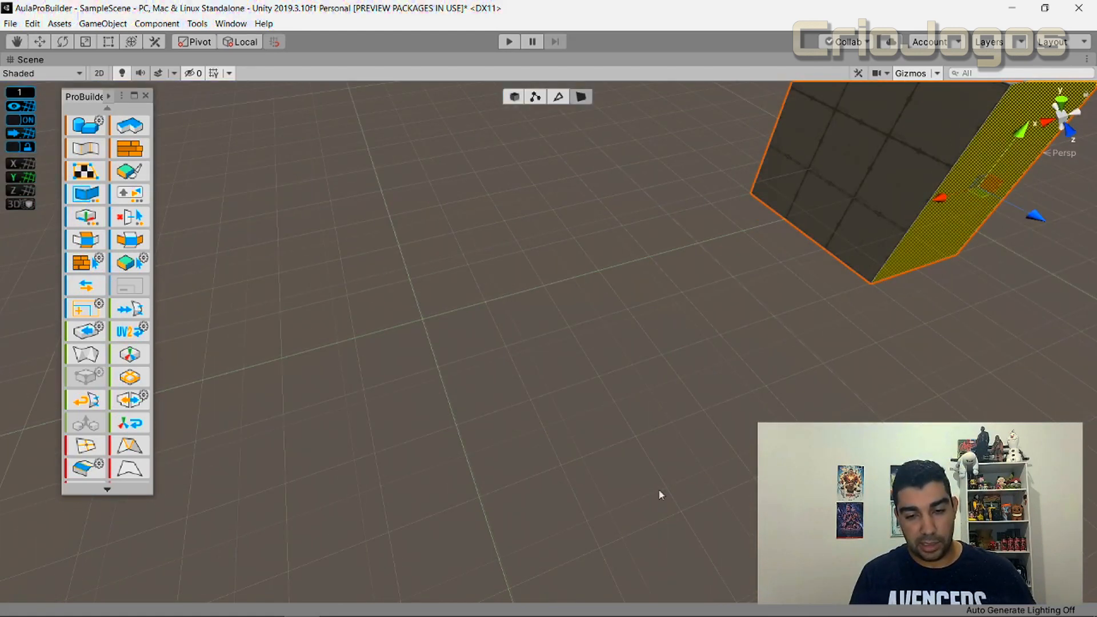
{"action": "key", "text": "f"}
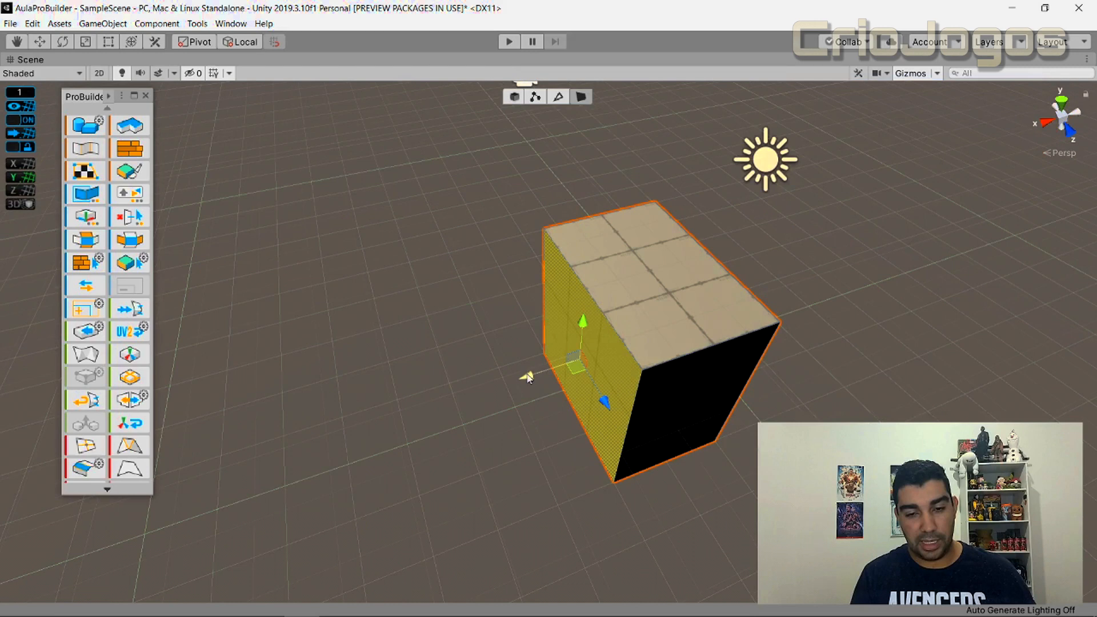
{"action": "left_click_drag", "start_coordinate": [527, 379], "coordinate": [527, 118]}
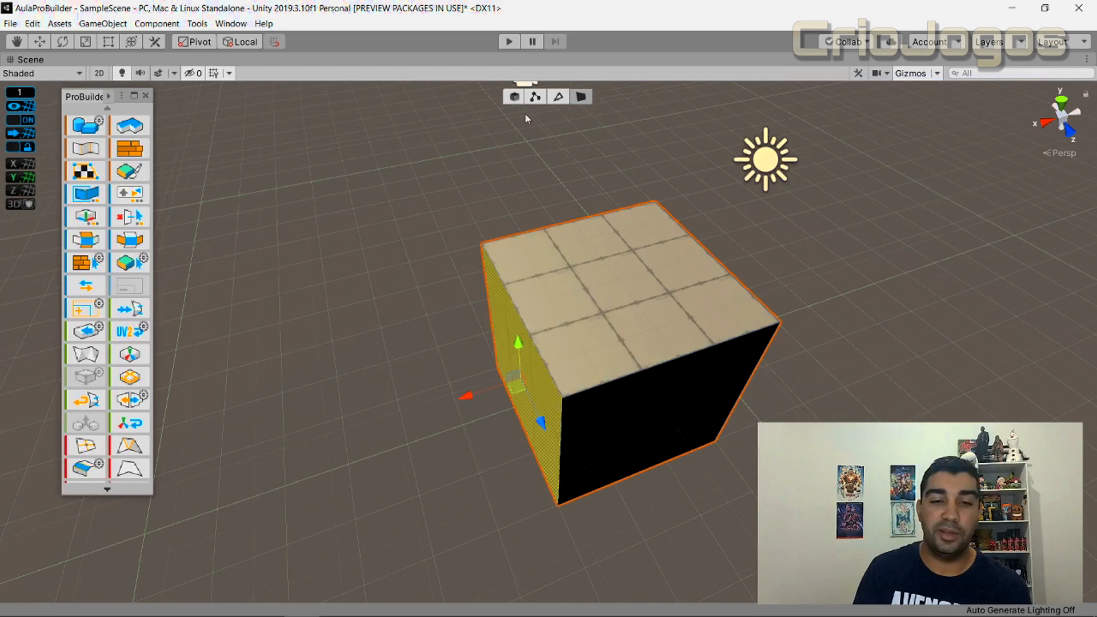
- Push the Z-facing side face one grid unit inward and lower the top face by one grid unit
{"action": "left_click", "coordinate": [618, 269]}
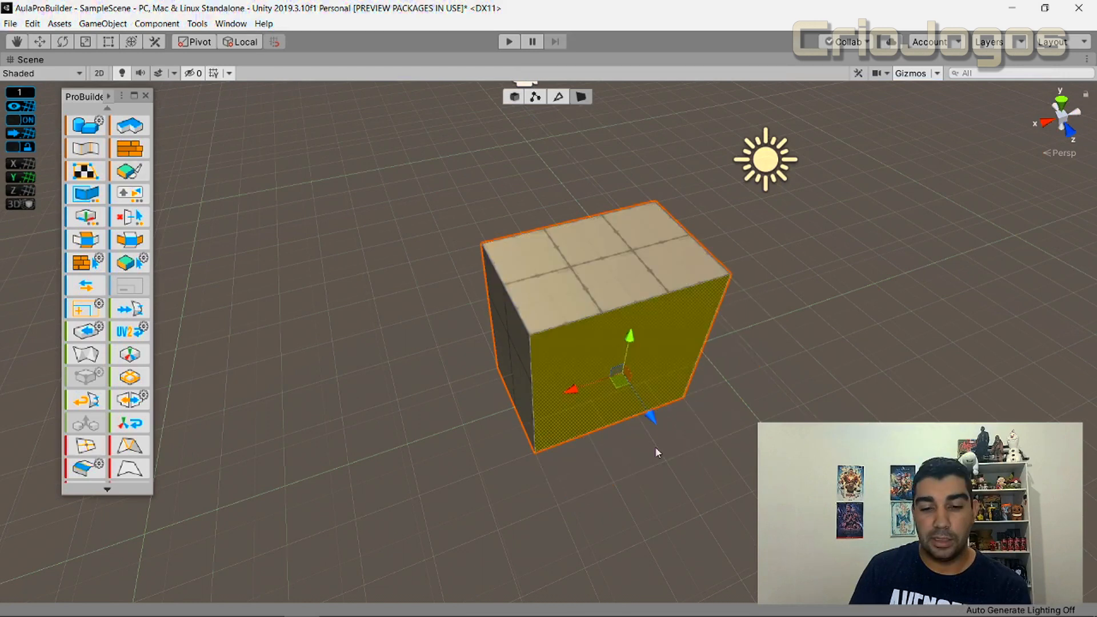
{"action": "left_click", "coordinate": [607, 217]}
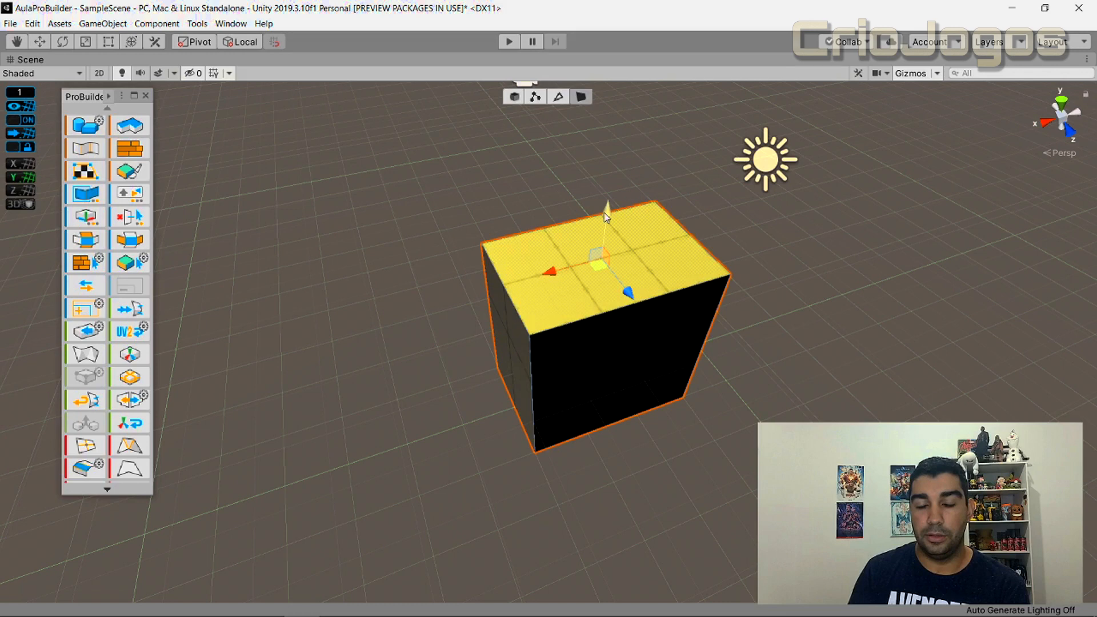
{"action": "left_click_drag", "start_coordinate": [607, 217], "coordinate": [601, 267]}
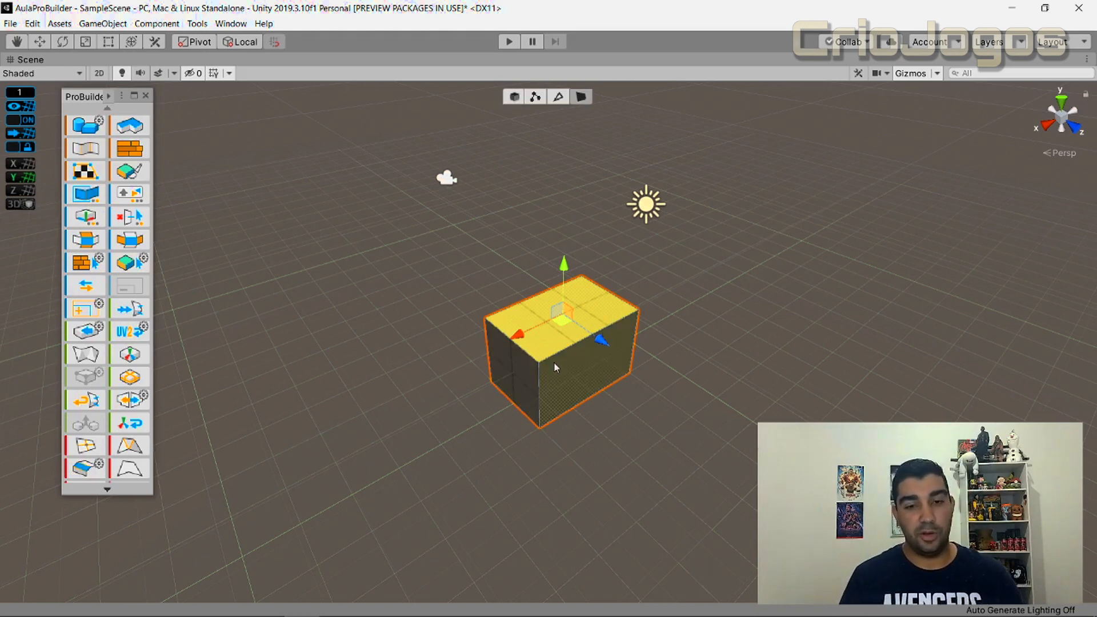
- Push the Z-facing, X-facing and top faces inward in turn to reduce the box to a one-unit cube
{"action": "left_click", "coordinate": [604, 367]}
{"action": "left_click_drag", "start_coordinate": [630, 397], "coordinate": [600, 379]}
{"action": "left_click", "coordinate": [498, 351]}
{"action": "left_click_drag", "start_coordinate": [455, 383], "coordinate": [538, 348]}
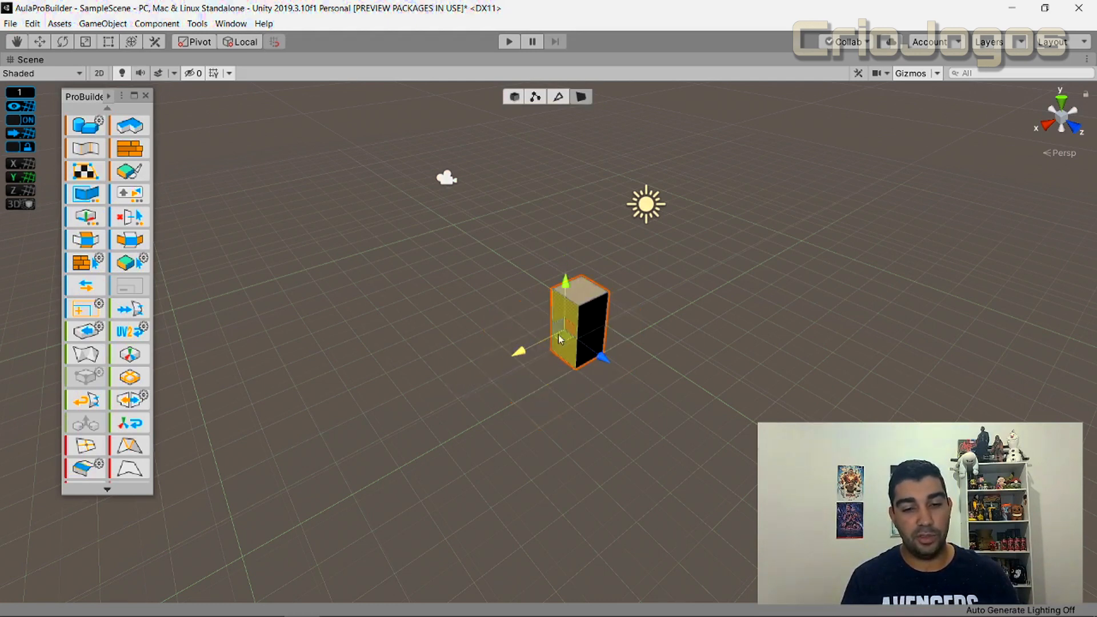
{"action": "left_click", "coordinate": [578, 288]}
{"action": "left_click_drag", "start_coordinate": [584, 240], "coordinate": [585, 279]}
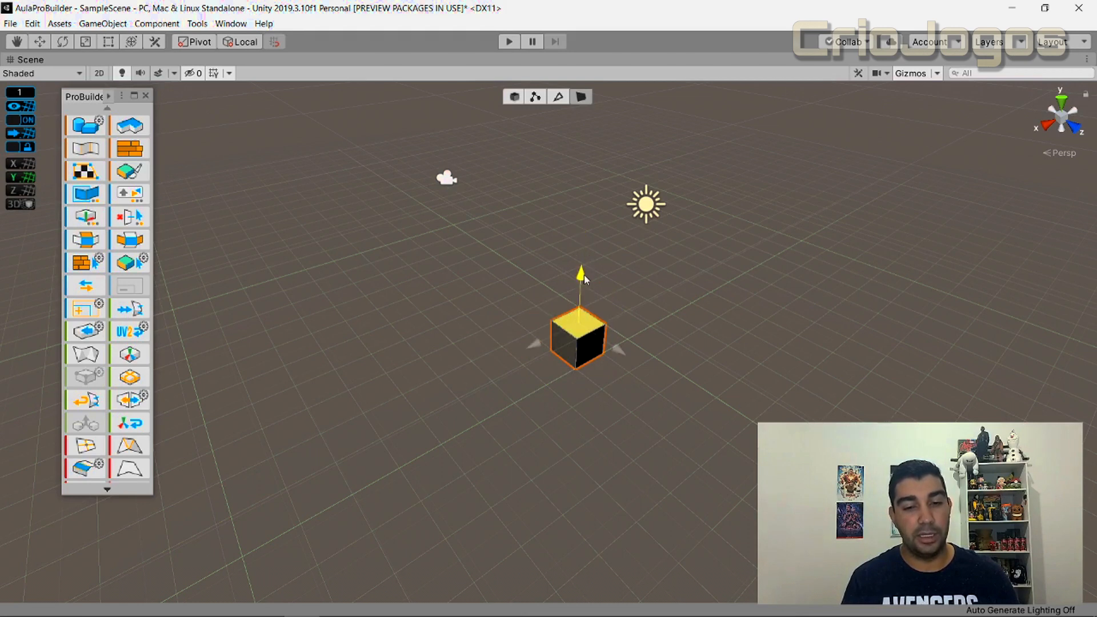
- Delete the one-unit cube from the scene and open the ProBuilder Shape Tool beside the shape preview
{"action": "left_click", "coordinate": [590, 337]}
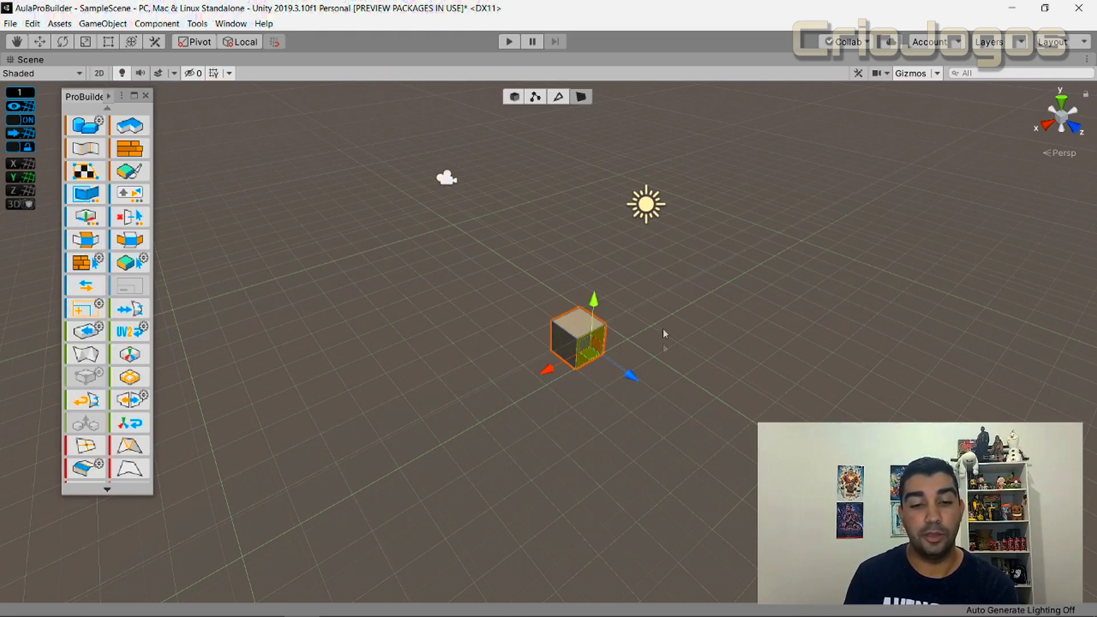
{"action": "key", "text": "Delete"}
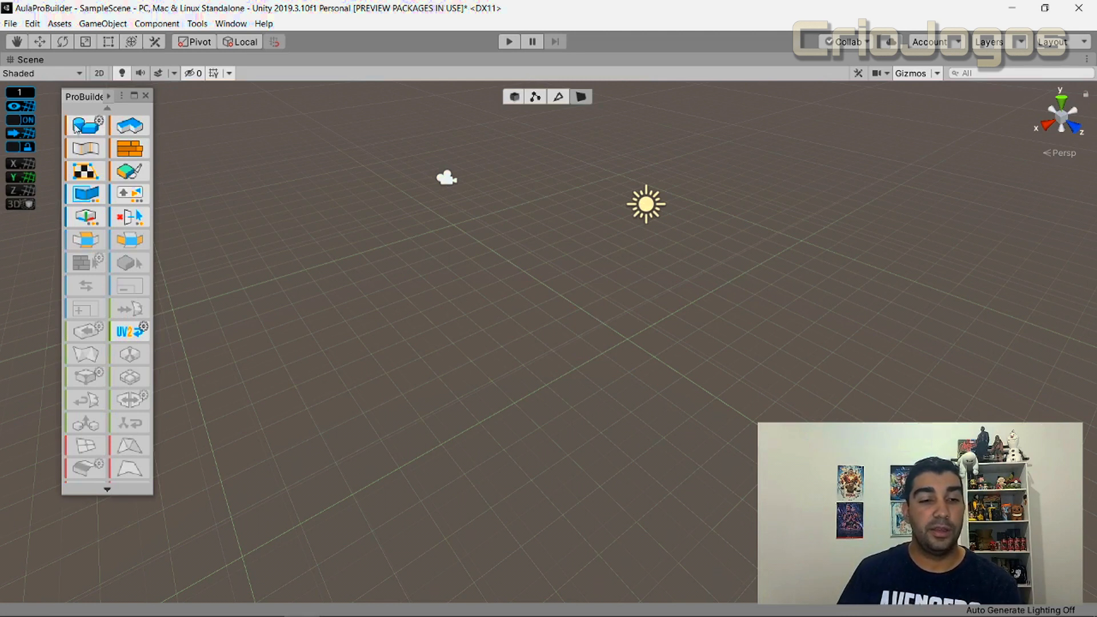
{"action": "left_click", "coordinate": [88, 129]}
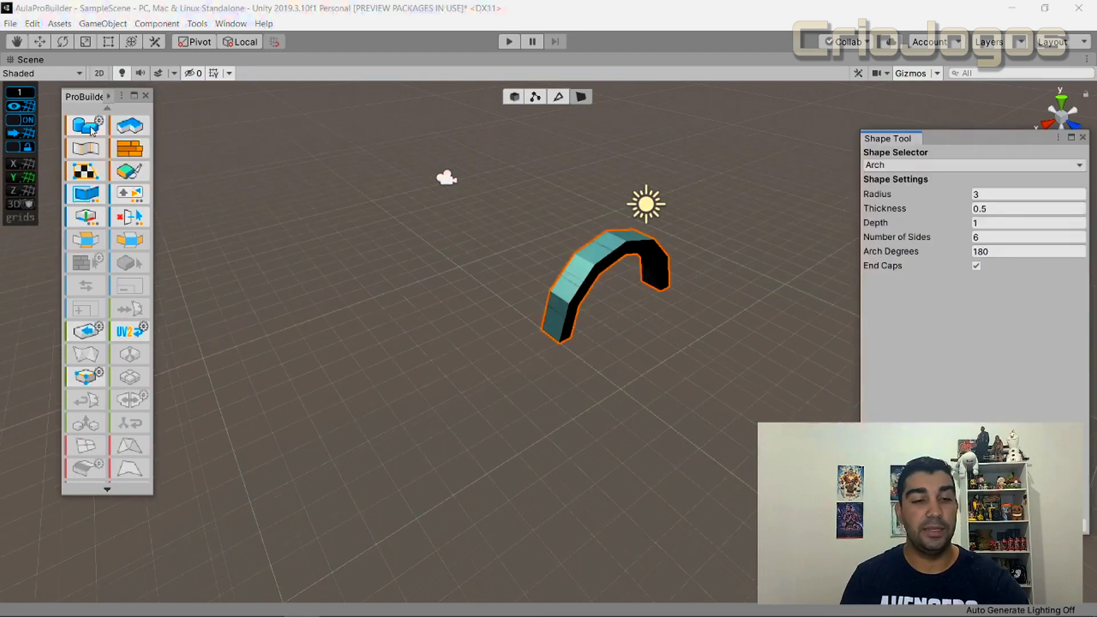
{"action": "left_click_drag", "start_coordinate": [956, 144], "coordinate": [695, 94]}
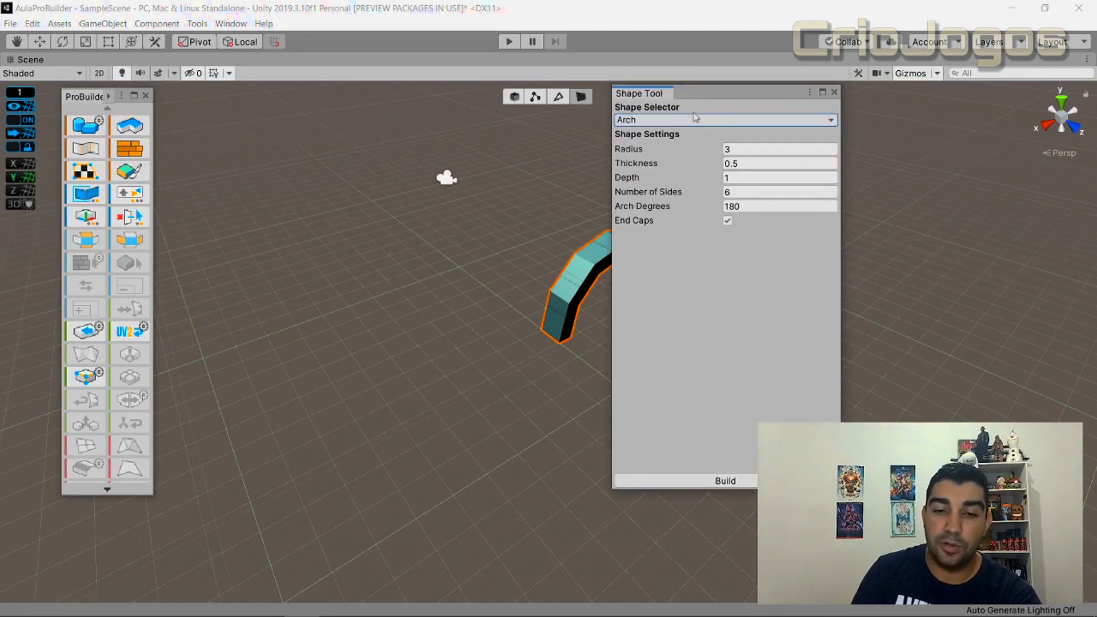
- Change the shape to create from Arch to Cube
{"action": "left_click", "coordinate": [694, 121]}
{"action": "left_click", "coordinate": [697, 130]}
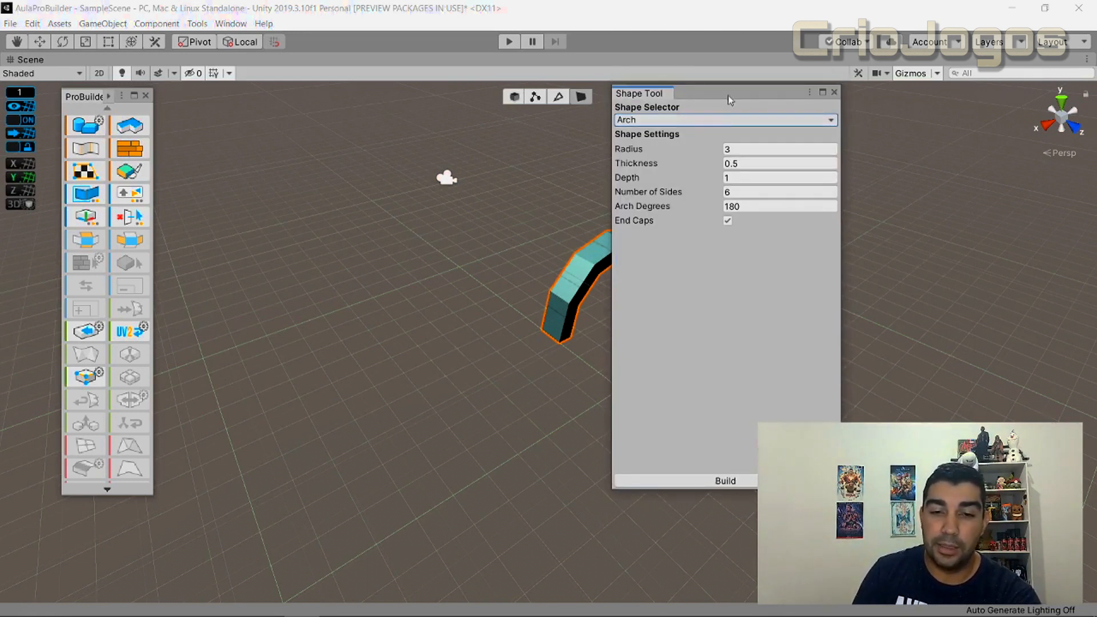
{"action": "middle_click_drag", "start_coordinate": [506, 260], "coordinate": [222, 274]}
{"action": "scroll", "coordinate": [355, 280], "scroll_direction": "up", "scroll_amount": 3}
{"action": "middle_click_drag", "start_coordinate": [297, 280], "coordinate": [343, 273]}
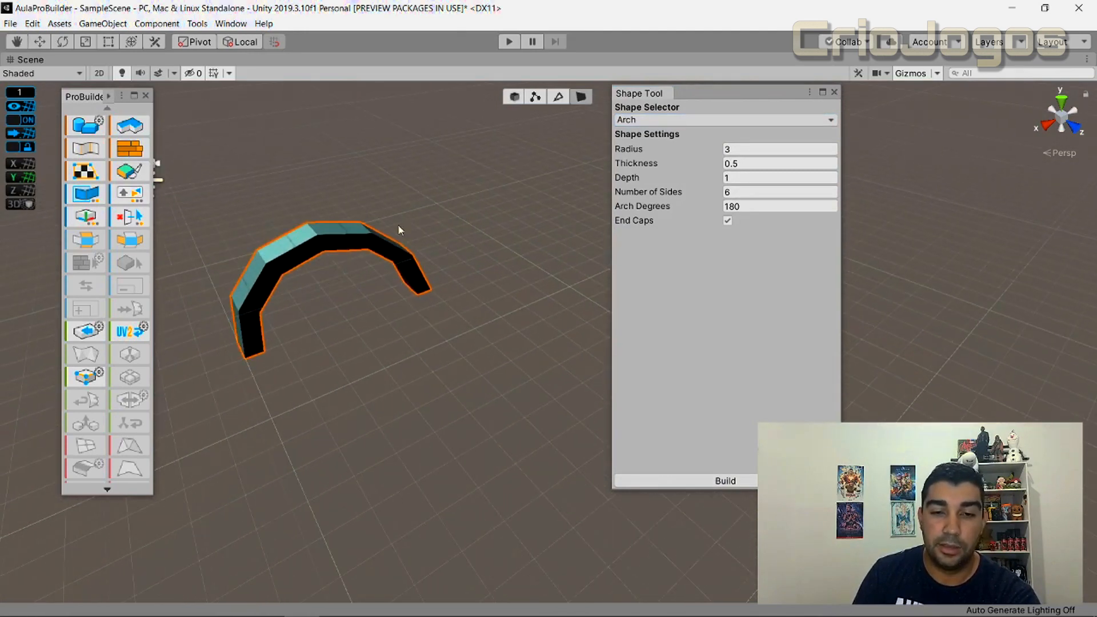
{"action": "left_click", "coordinate": [646, 121]}
{"action": "left_click", "coordinate": [640, 134]}
{"action": "middle_click_drag", "start_coordinate": [333, 256], "coordinate": [503, 255]}
- Preview the Cylinder shape and switch the shape type back to Cube
{"action": "left_click", "coordinate": [648, 120]}
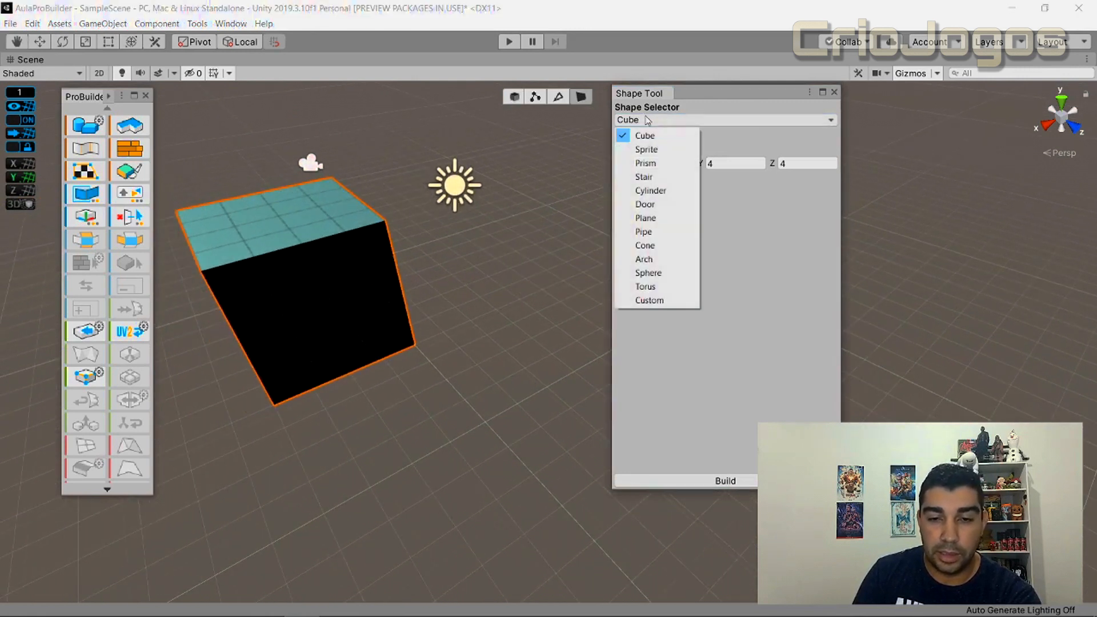
{"action": "left_click", "coordinate": [670, 191]}
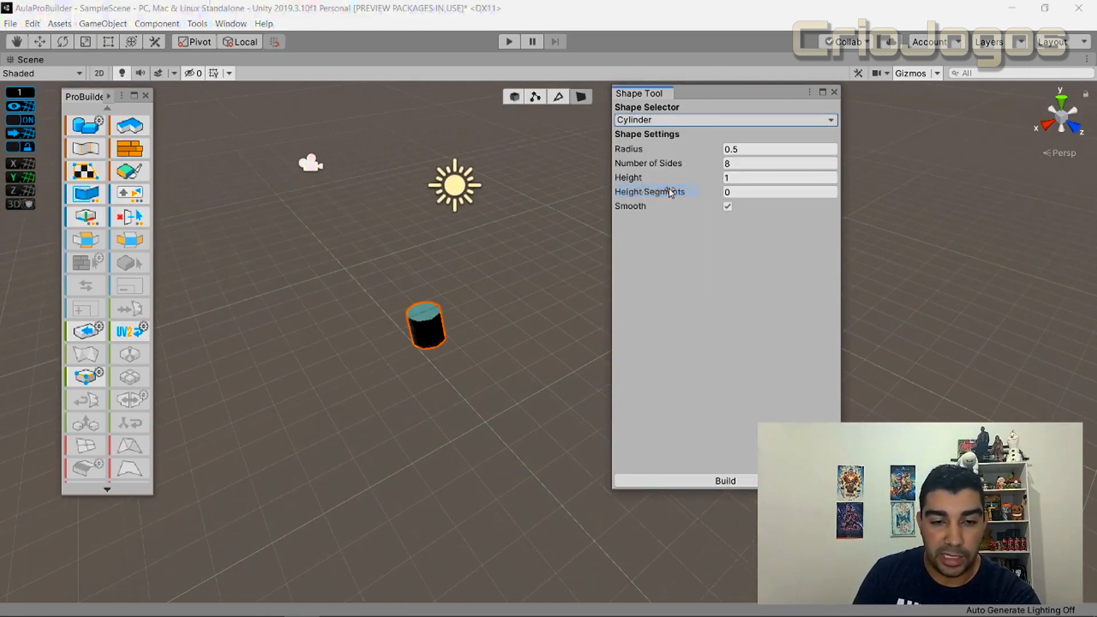
{"action": "left_click", "coordinate": [678, 121]}
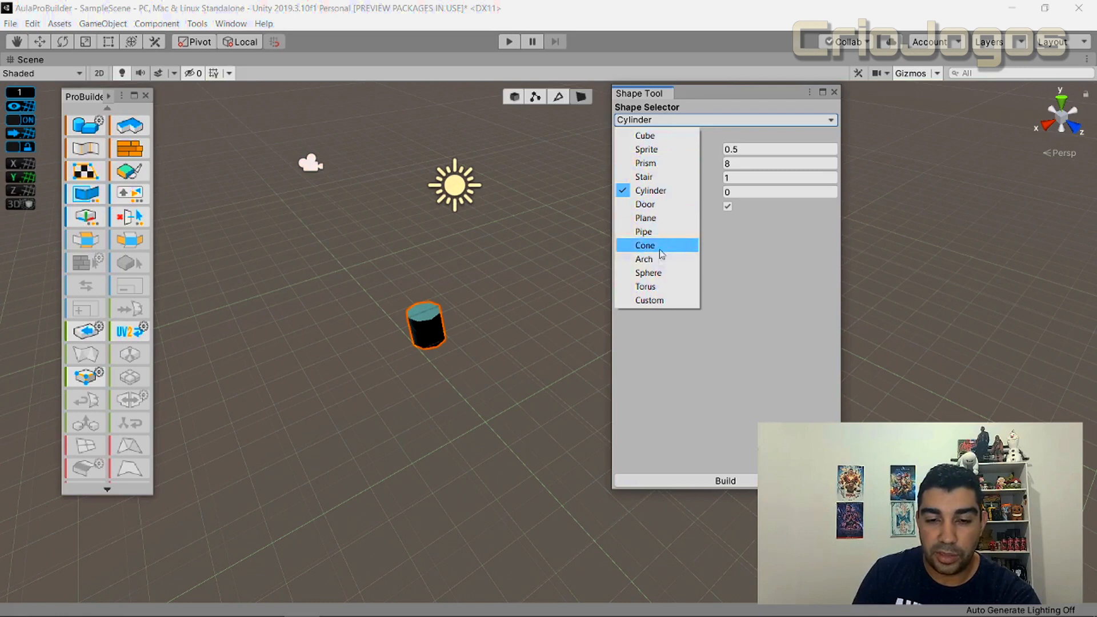
{"action": "left_click", "coordinate": [670, 135]}
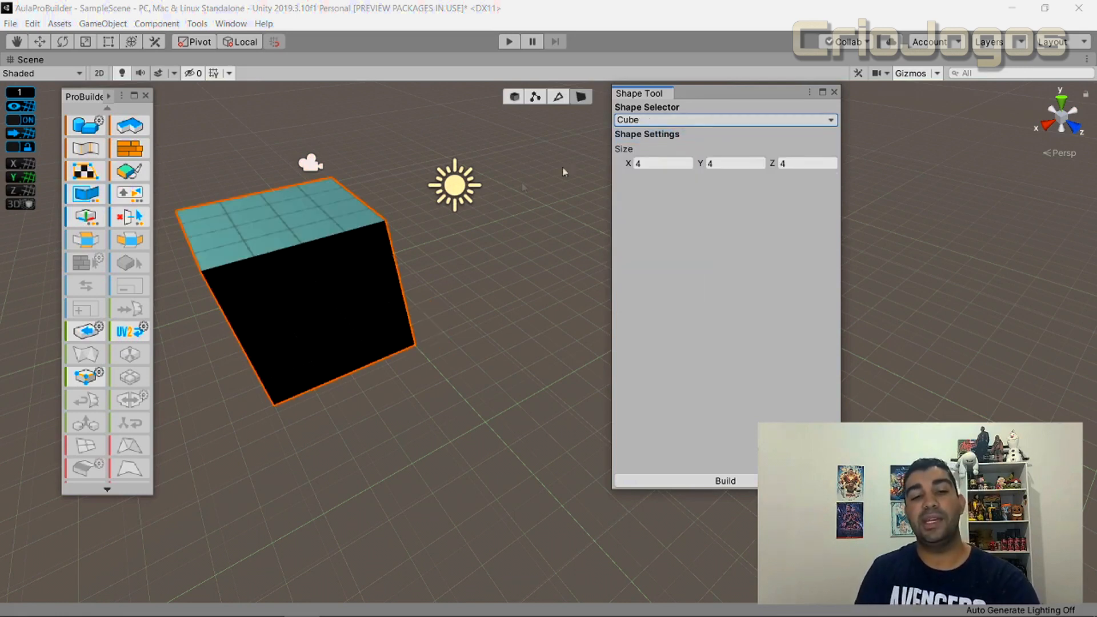
{"action": "middle_click_drag", "start_coordinate": [338, 277], "coordinate": [362, 276]}
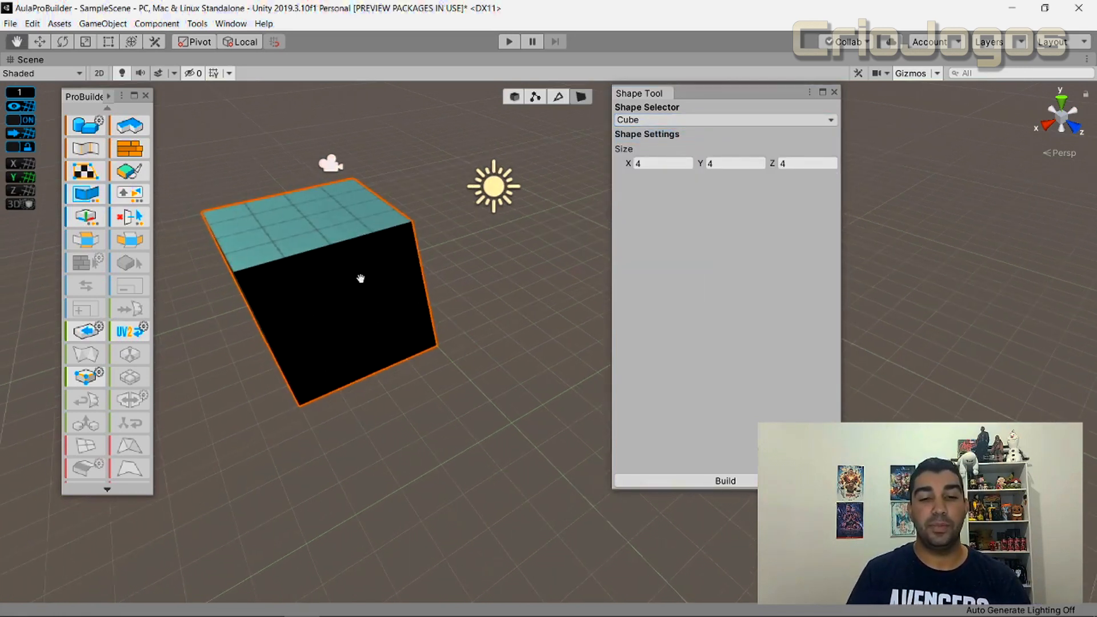
- Set the new cube's size to 1 on X, Y and Z
{"action": "left_click", "coordinate": [668, 164]}
{"action": "type", "text": "1"}
{"action": "key", "text": "Tab"}
{"action": "type", "text": "1"}
{"action": "key", "text": "Tab"}
{"action": "type", "text": "1"}
- Set the cube's X and Z sizes to 10 for a wide, flat slab
{"action": "left_click", "coordinate": [637, 164]}
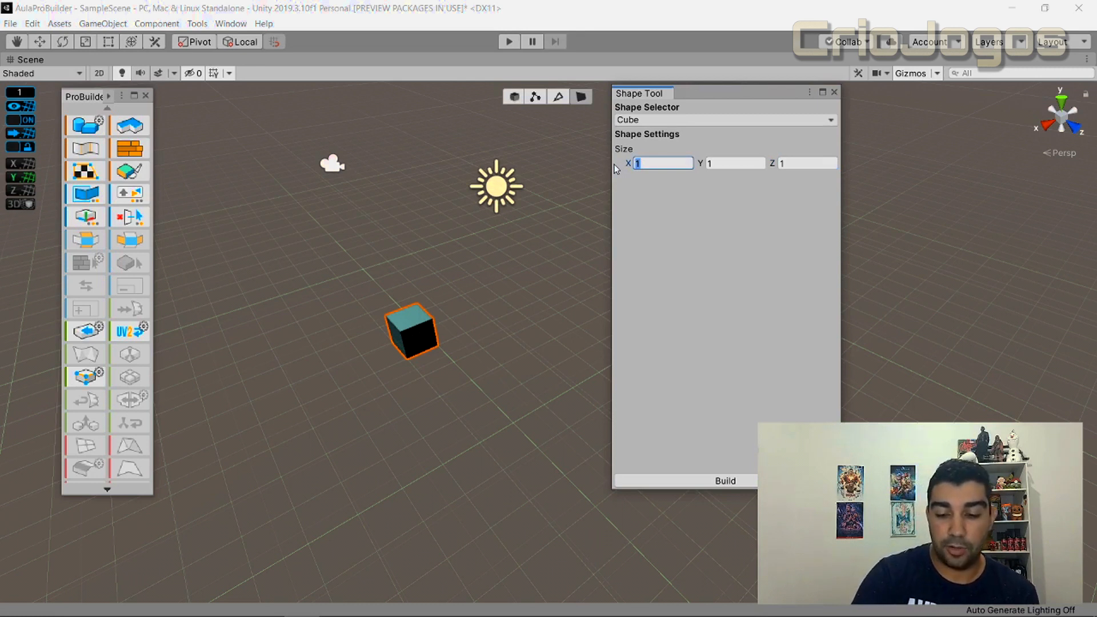
{"action": "type", "text": "10"}
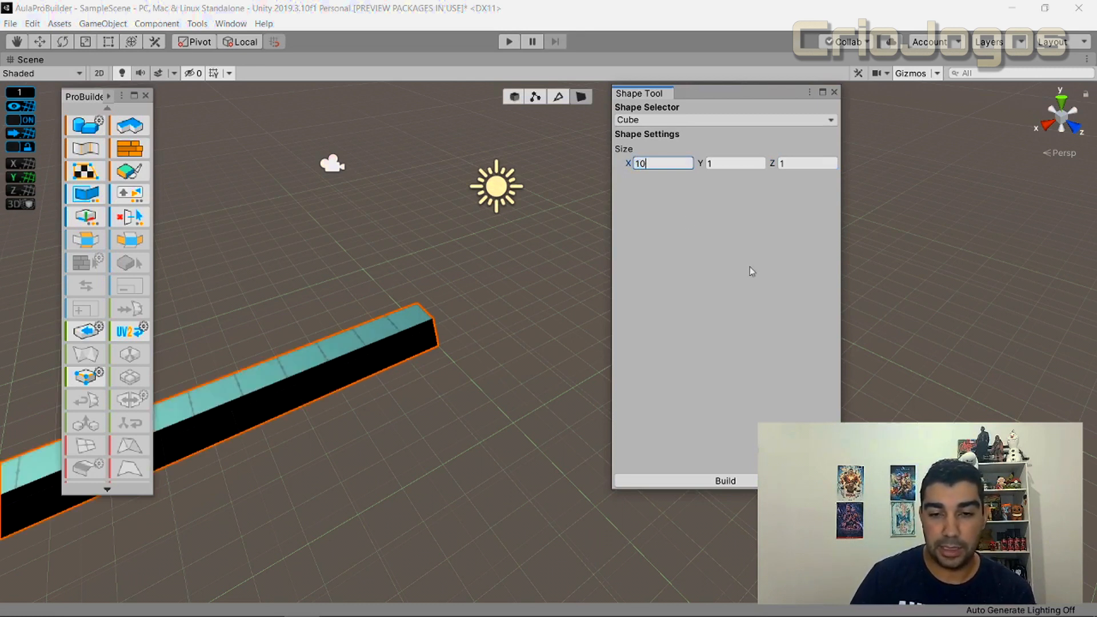
{"action": "left_click", "coordinate": [781, 164]}
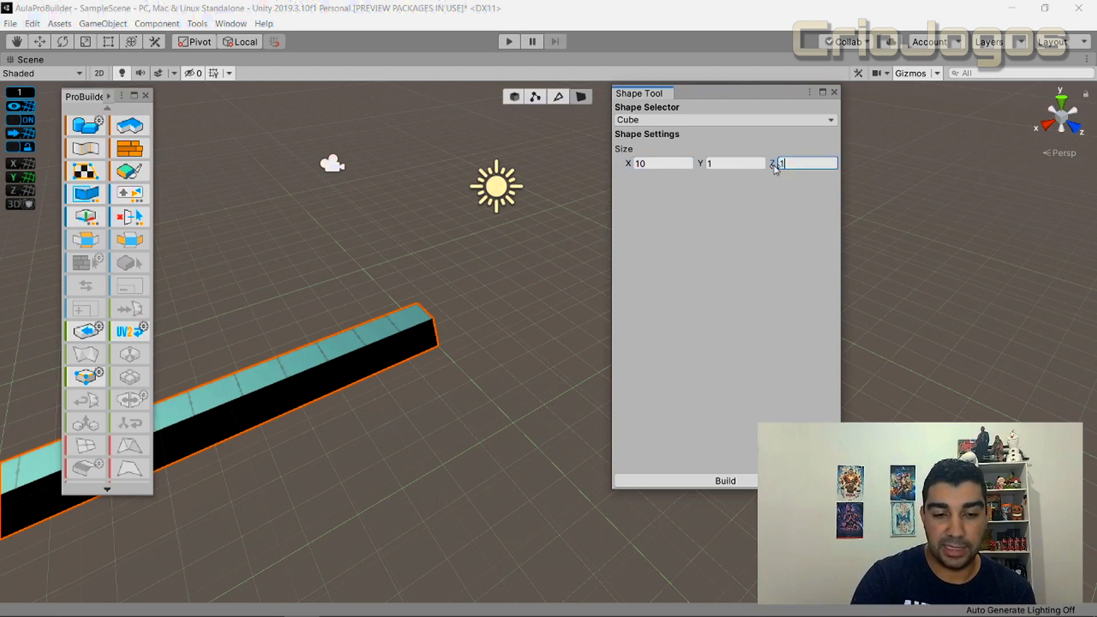
{"action": "type", "text": "10"}
{"action": "middle_click_drag", "start_coordinate": [303, 446], "coordinate": [485, 379]}
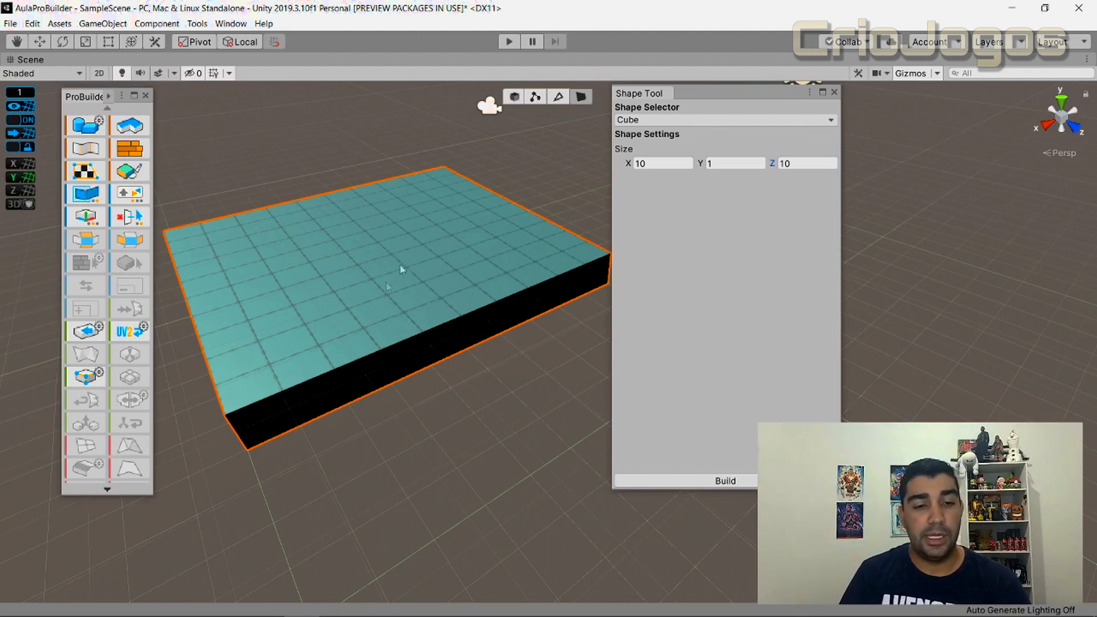
{"action": "scroll", "coordinate": [301, 280], "scroll_direction": "up", "scroll_amount": 5}
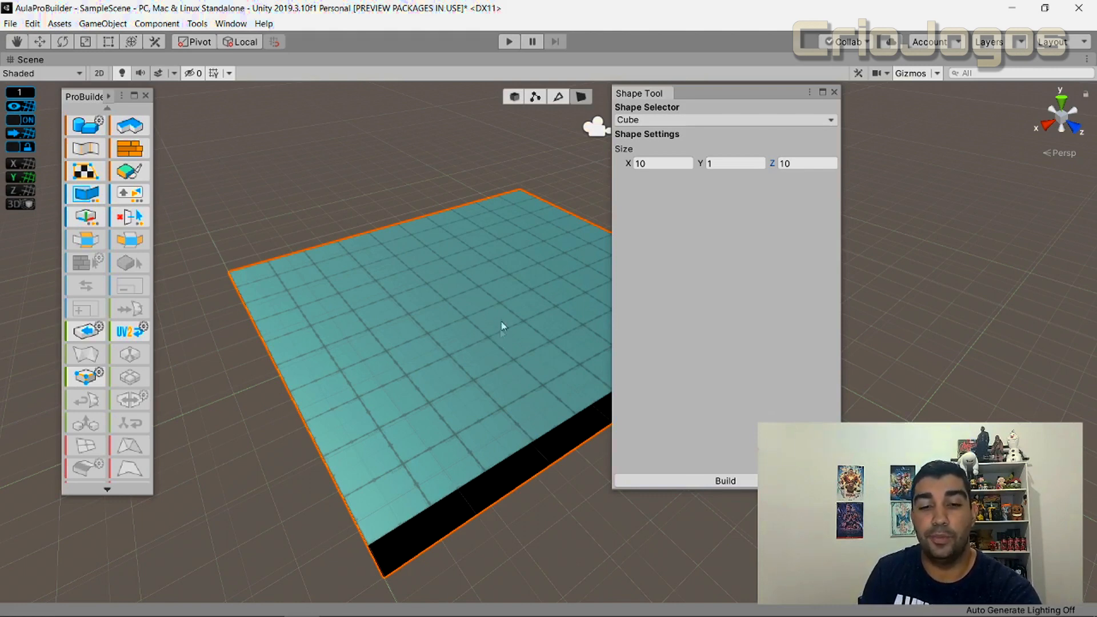
{"action": "middle_click_drag", "start_coordinate": [499, 343], "coordinate": [464, 327]}
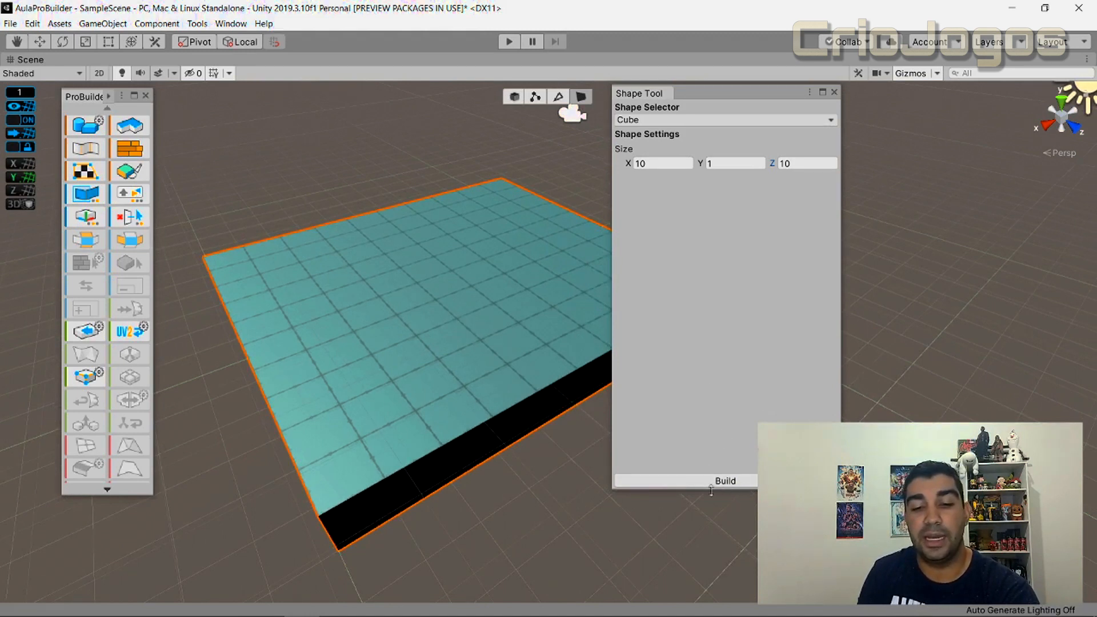
- Build the slab from the cube settings and move the Shape Tool window clear of it
{"action": "left_click_drag", "start_coordinate": [733, 96], "coordinate": [657, 101]}
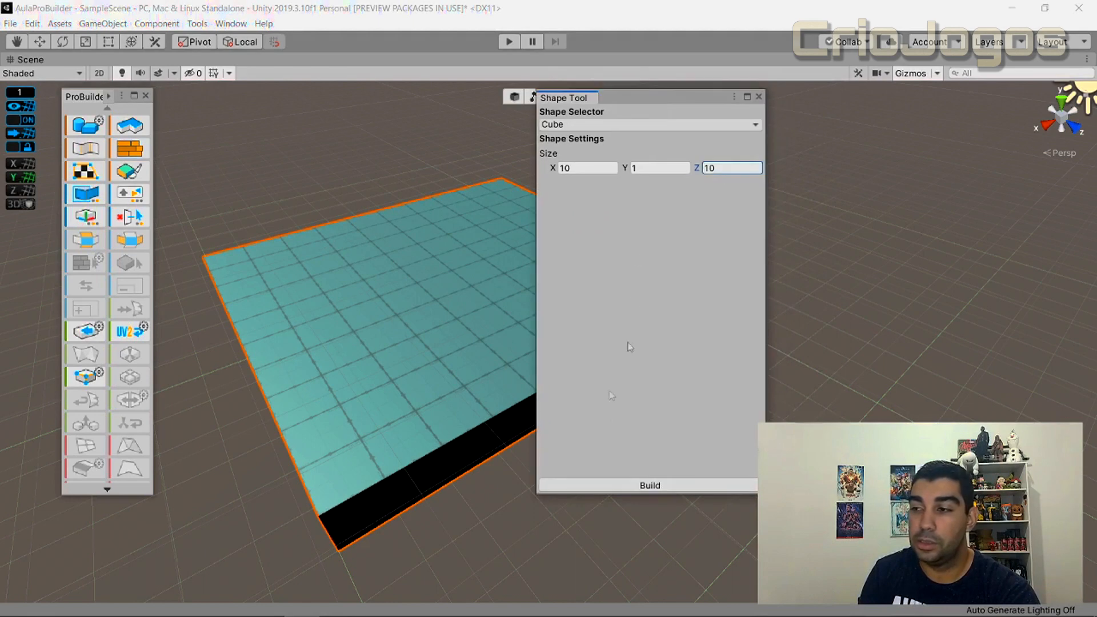
{"action": "left_click", "coordinate": [657, 488]}
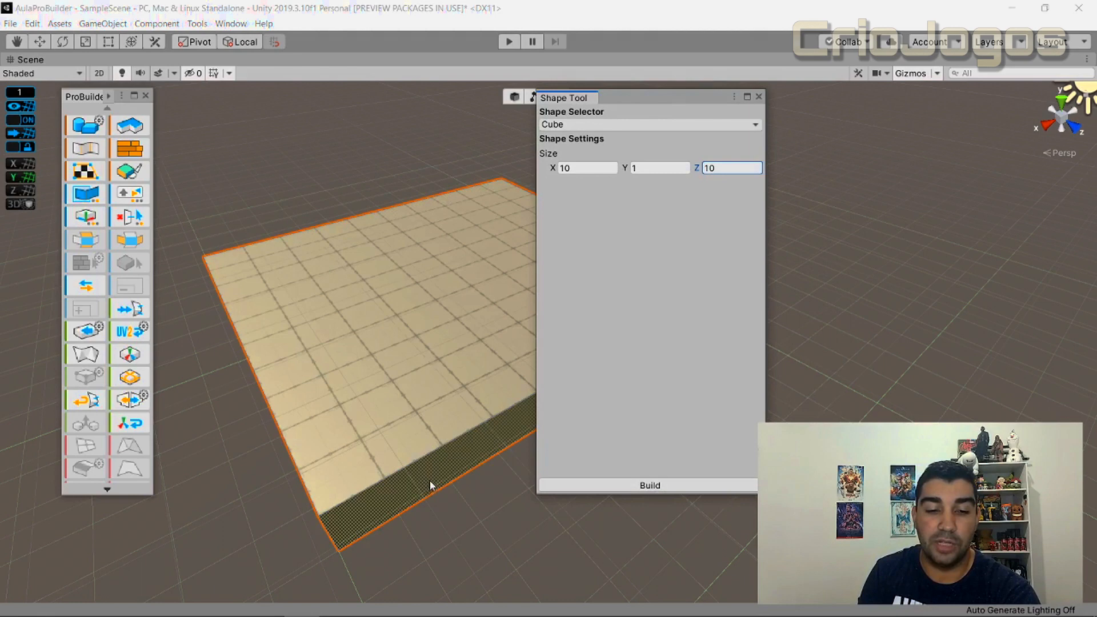
{"action": "left_click_drag", "start_coordinate": [628, 104], "coordinate": [821, 100]}
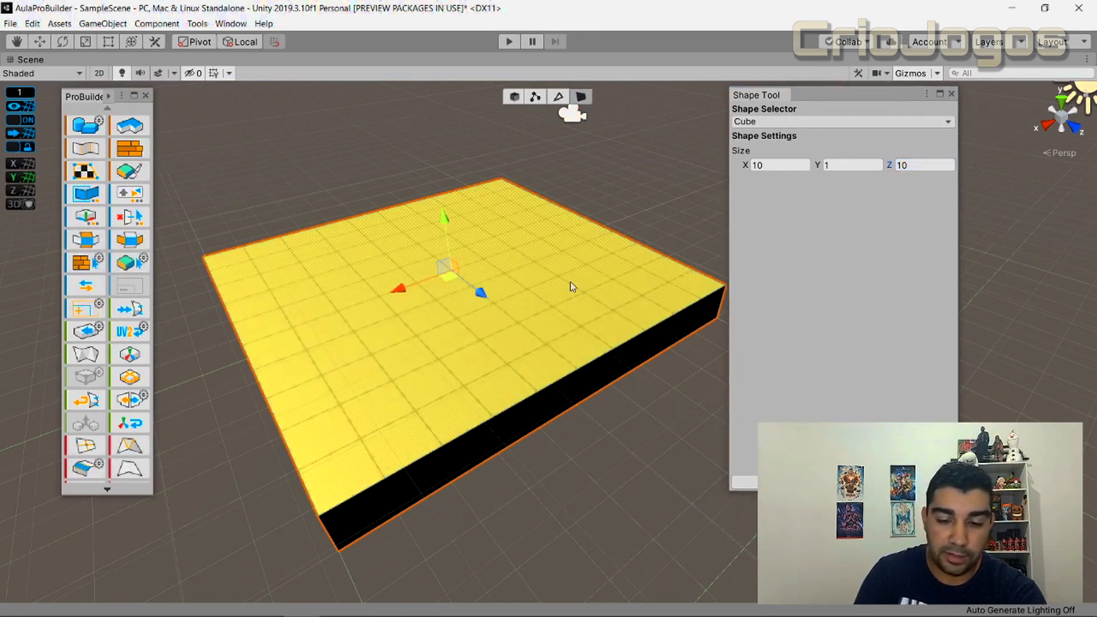
- Delete the slab from the scene and choose Torus as the shape to create
{"action": "left_click", "coordinate": [571, 282]}
{"action": "left_click", "coordinate": [755, 121]}
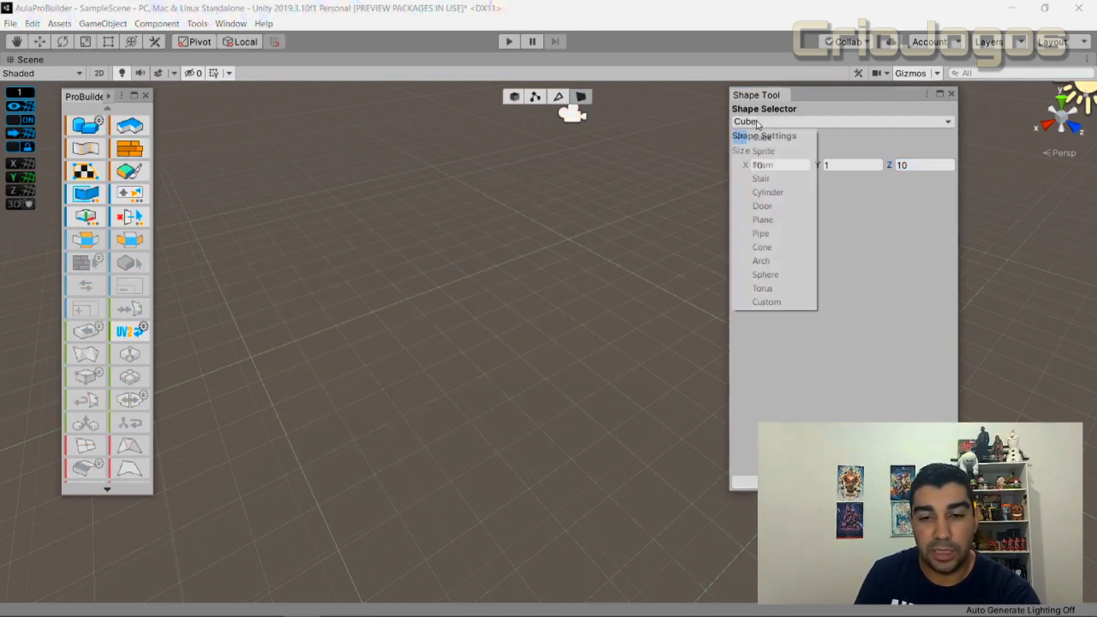
{"action": "left_click", "coordinate": [802, 291]}
{"action": "scroll", "coordinate": [560, 349], "scroll_direction": "up", "scroll_amount": 3}
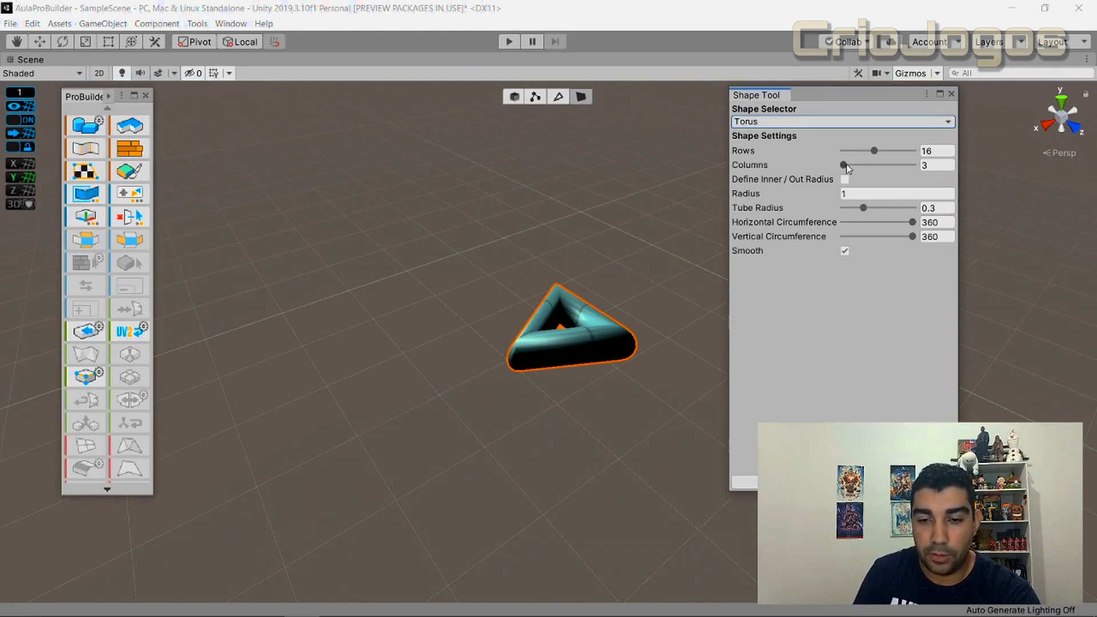
- Set the torus to 17 columns, radius 1.17, tube radius 0.36 and horizontal circumference 360, and build it
{"action": "mouse_move", "coordinate": [846, 167]}
{"action": "left_mouse_down"}
{"action": "mouse_move", "coordinate": [881, 166]}
{"action": "mouse_move", "coordinate": [845, 168]}
{"action": "mouse_move", "coordinate": [859, 167]}
{"action": "left_mouse_up"}
{"action": "left_click_drag", "start_coordinate": [743, 197], "coordinate": [759, 196]}
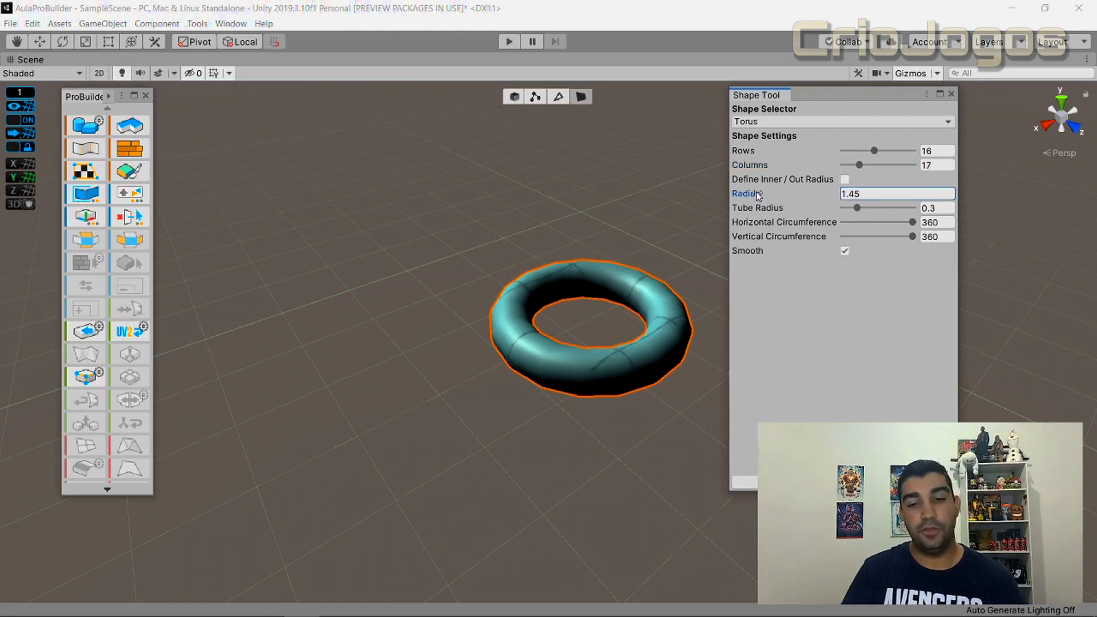
{"action": "left_click_drag", "start_coordinate": [758, 195], "coordinate": [773, 208]}
{"action": "left_click", "coordinate": [771, 222]}
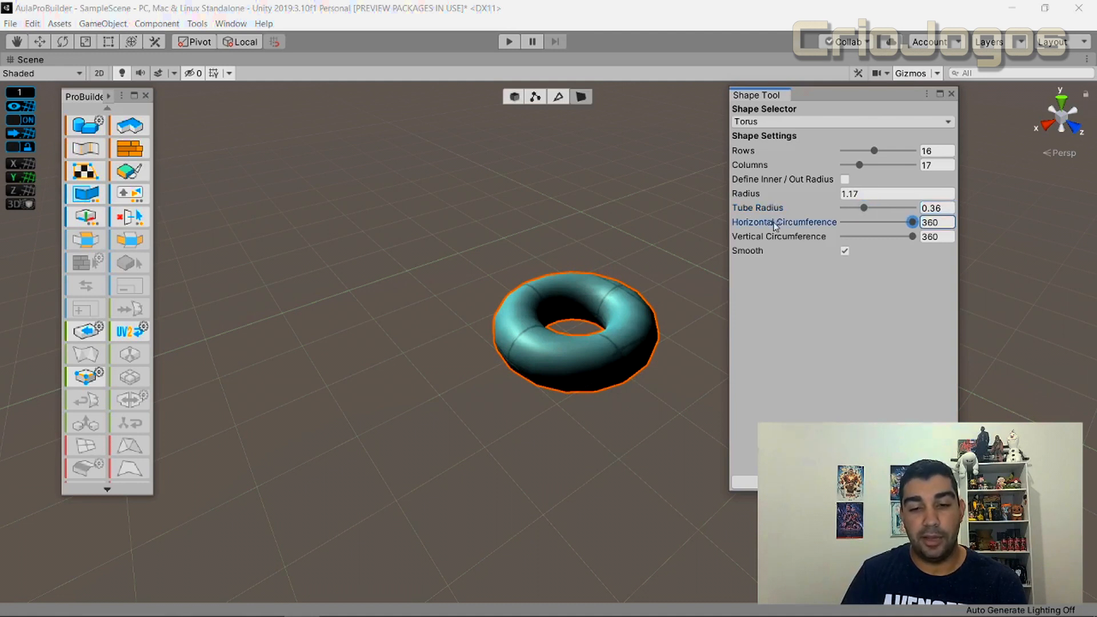
{"action": "mouse_move", "coordinate": [786, 226]}
{"action": "left_mouse_down"}
{"action": "mouse_move", "coordinate": [759, 226]}
{"action": "mouse_move", "coordinate": [794, 225]}
{"action": "left_mouse_up"}
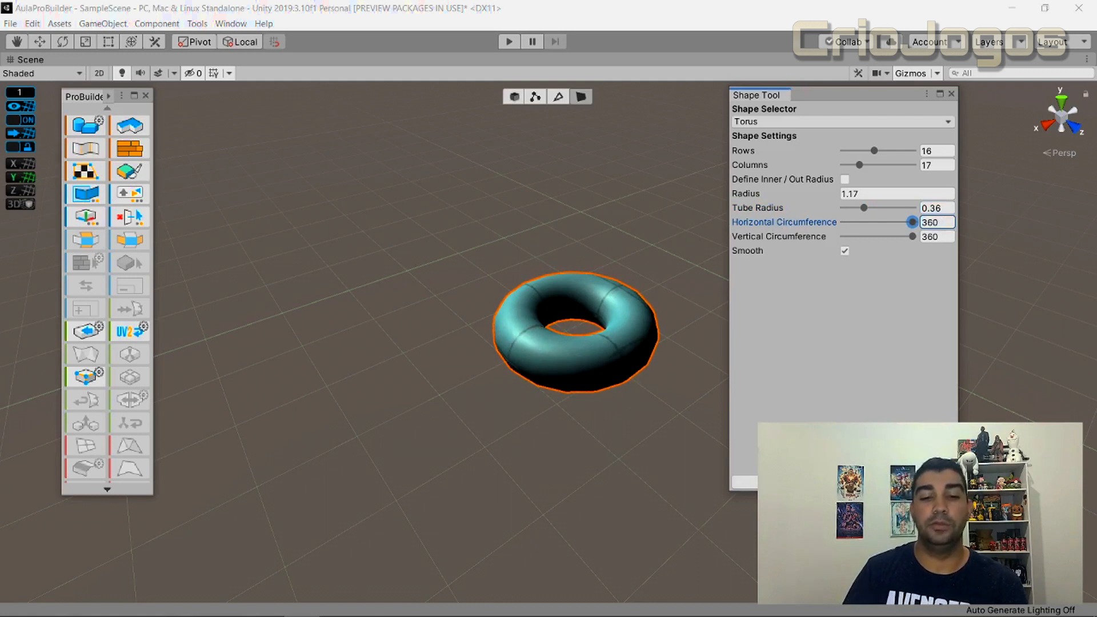
{"action": "left_click", "coordinate": [843, 482]}
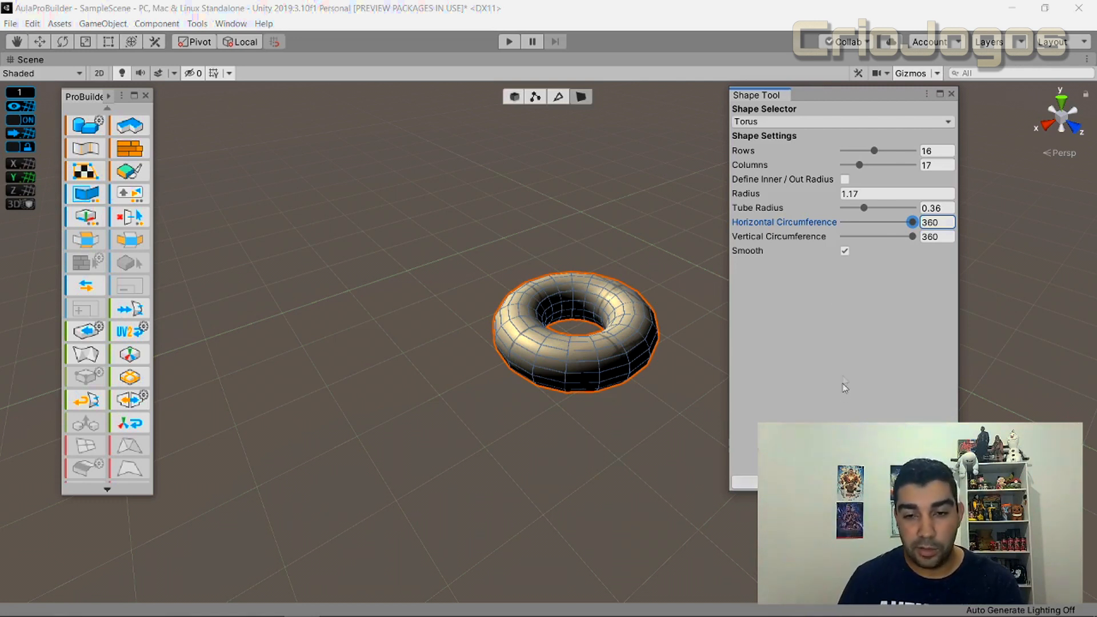
- Choose Stair as the shape to create alongside the torus
{"action": "left_click", "coordinate": [816, 125]}
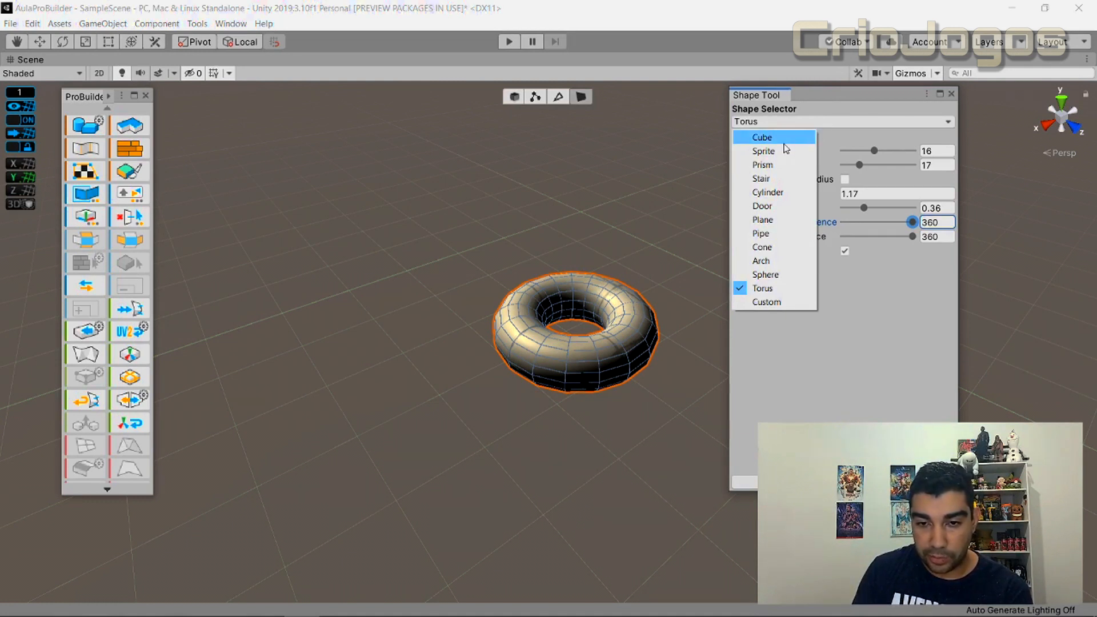
{"action": "left_click", "coordinate": [776, 180]}
{"action": "scroll", "coordinate": [618, 408], "scroll_direction": "down", "scroll_amount": 4}
{"action": "middle_click_drag", "start_coordinate": [673, 449], "coordinate": [416, 473]}
{"action": "middle_click_drag", "start_coordinate": [490, 409], "coordinate": [417, 457]}
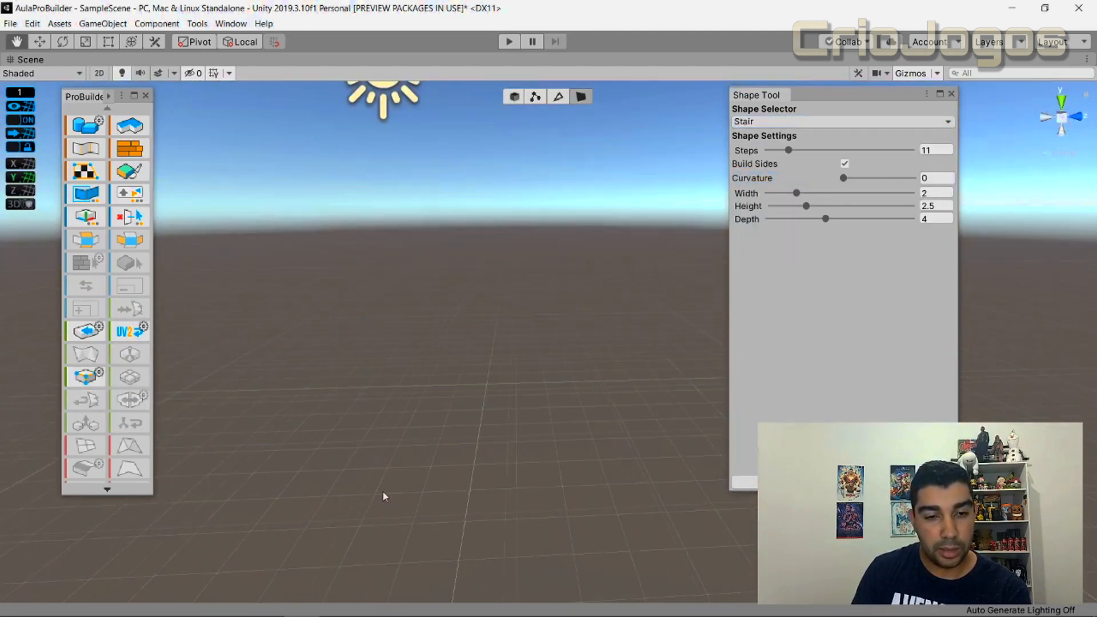
{"action": "middle_click_drag", "start_coordinate": [383, 493], "coordinate": [664, 297]}
{"action": "scroll", "coordinate": [609, 365], "scroll_direction": "down", "scroll_amount": 6}
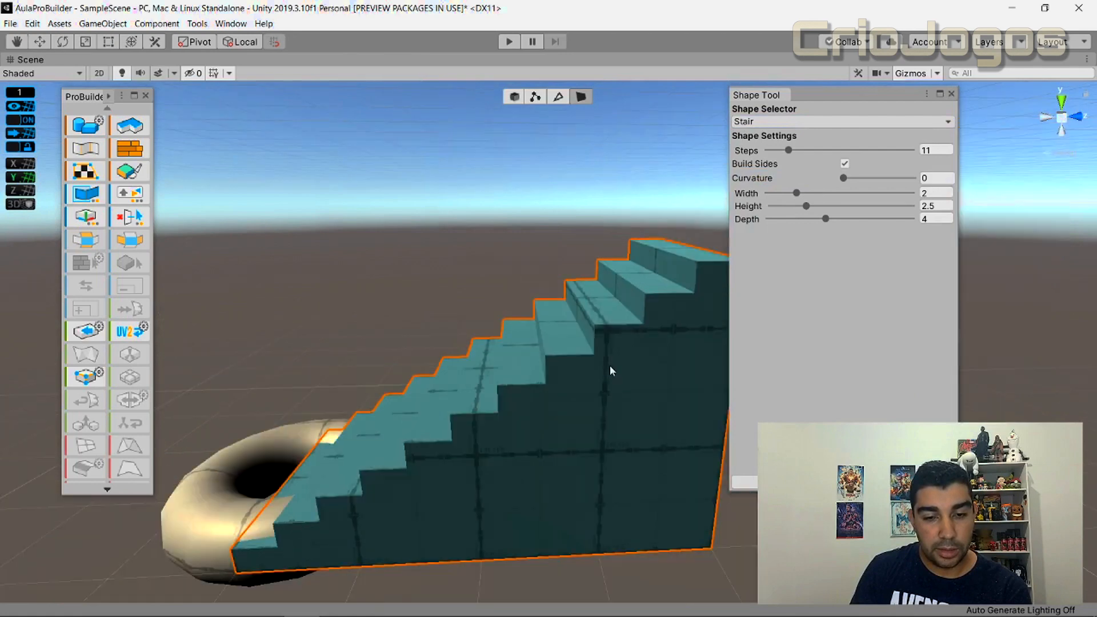
{"action": "right_click_drag", "start_coordinate": [536, 433], "coordinate": [603, 427]}
{"action": "middle_click_drag", "start_coordinate": [510, 440], "coordinate": [558, 441]}
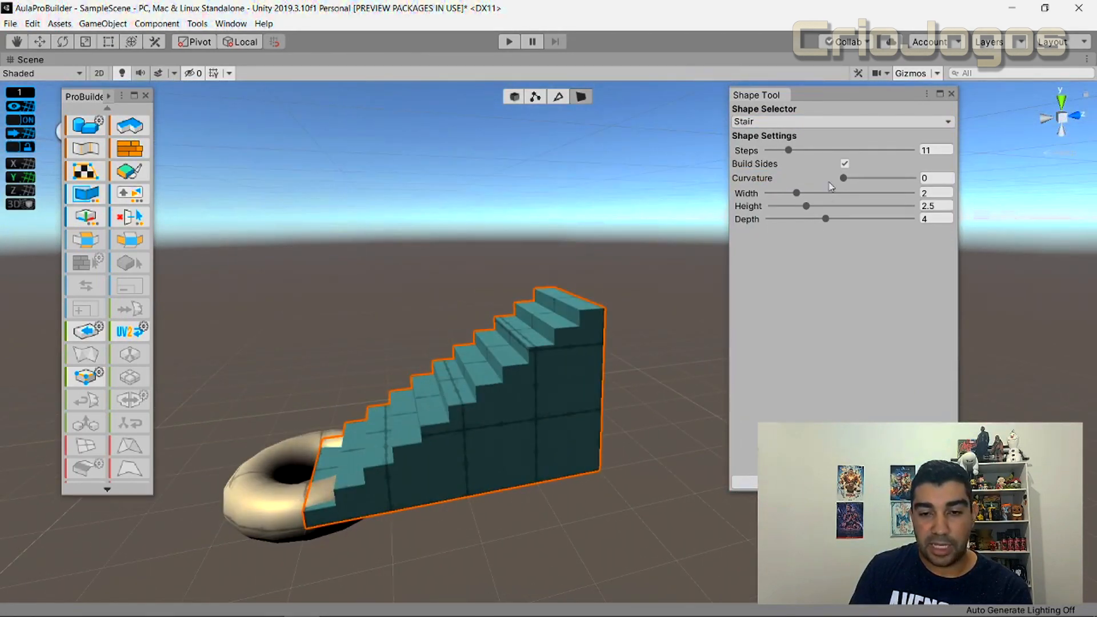
{"action": "key", "text": "ctrl+s"}
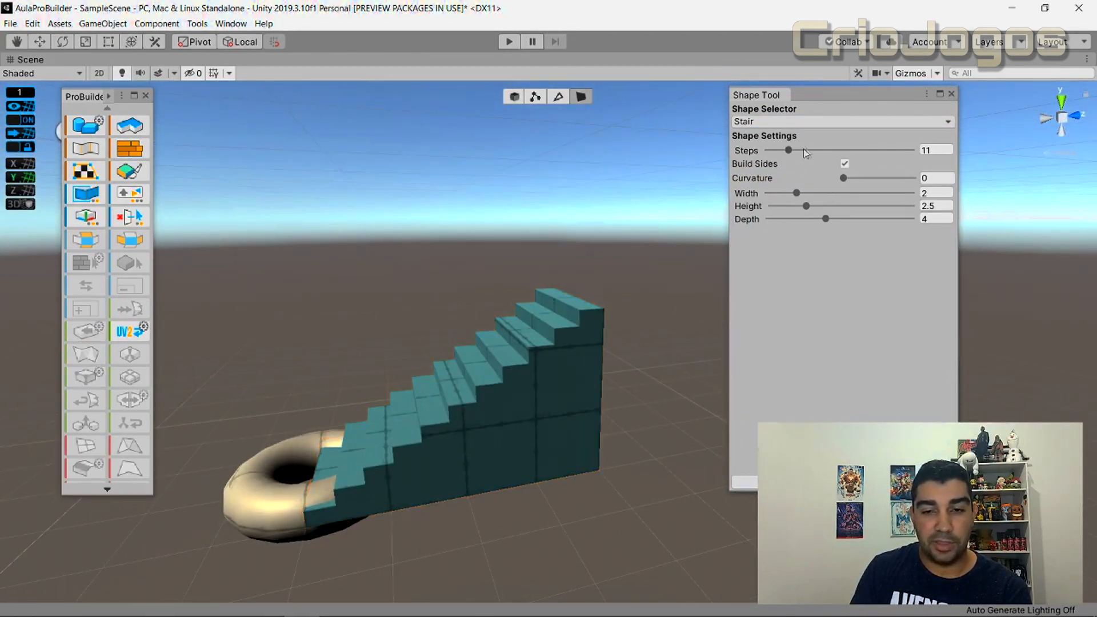
- Set the stair to 16 steps with a curvature of 122
{"action": "left_click_drag", "start_coordinate": [788, 152], "coordinate": [863, 177]}
{"action": "scroll", "coordinate": [687, 314], "scroll_direction": "down", "scroll_amount": 5}
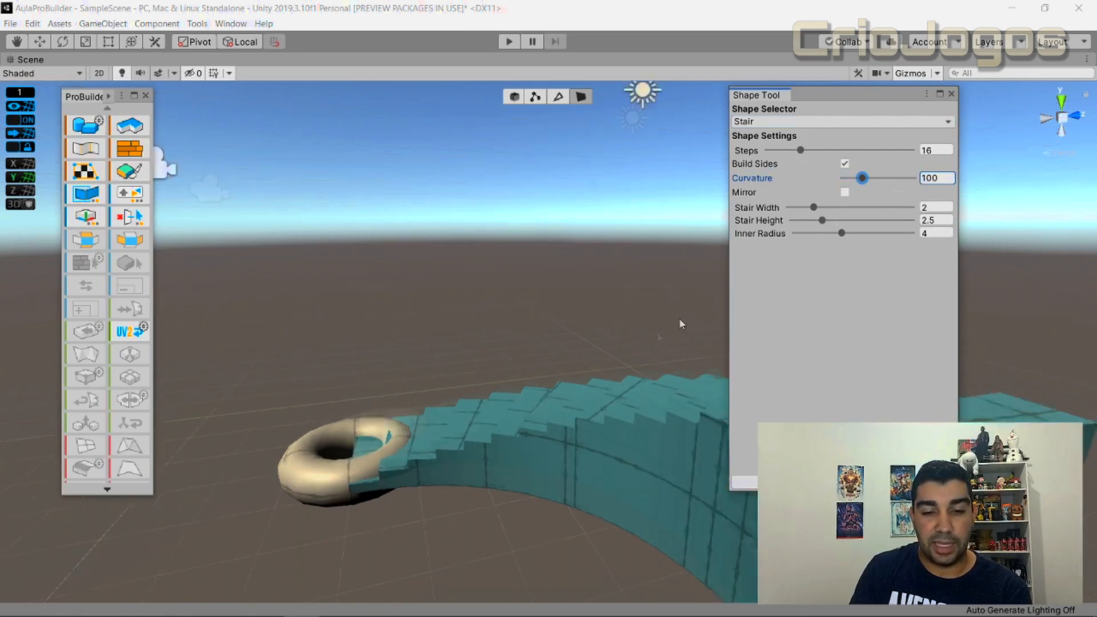
{"action": "left_click_drag", "start_coordinate": [860, 178], "coordinate": [869, 204]}
- Mirror the curved stair and set its width to about 6.15, height to about 4.88 and inner radius to 10
{"action": "left_click", "coordinate": [848, 194]}
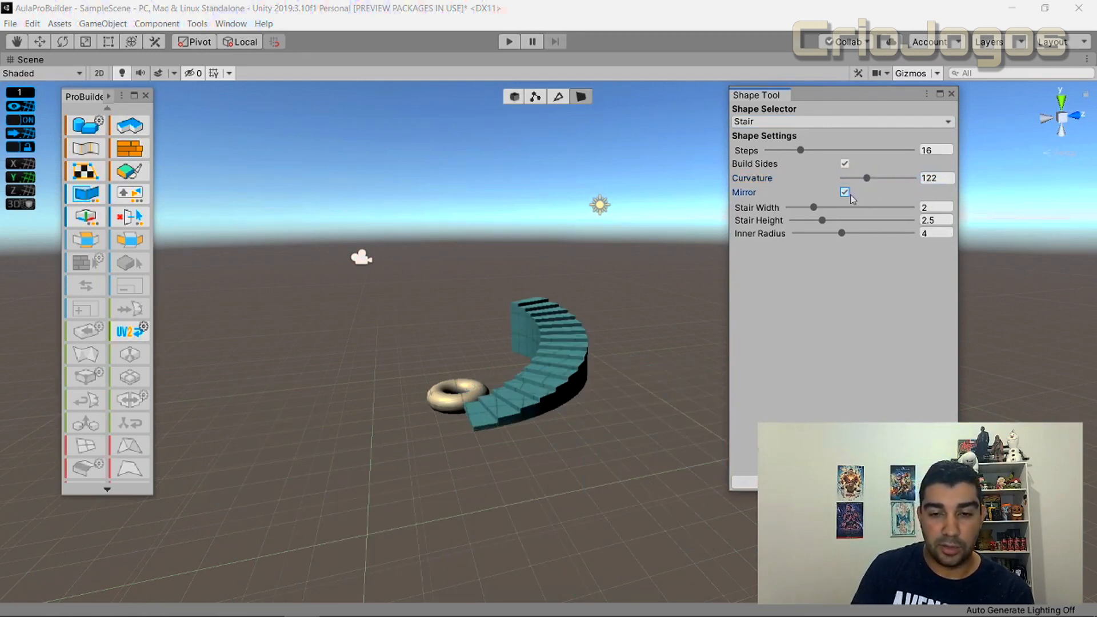
{"action": "left_click", "coordinate": [848, 194]}
{"action": "left_click", "coordinate": [848, 194]}
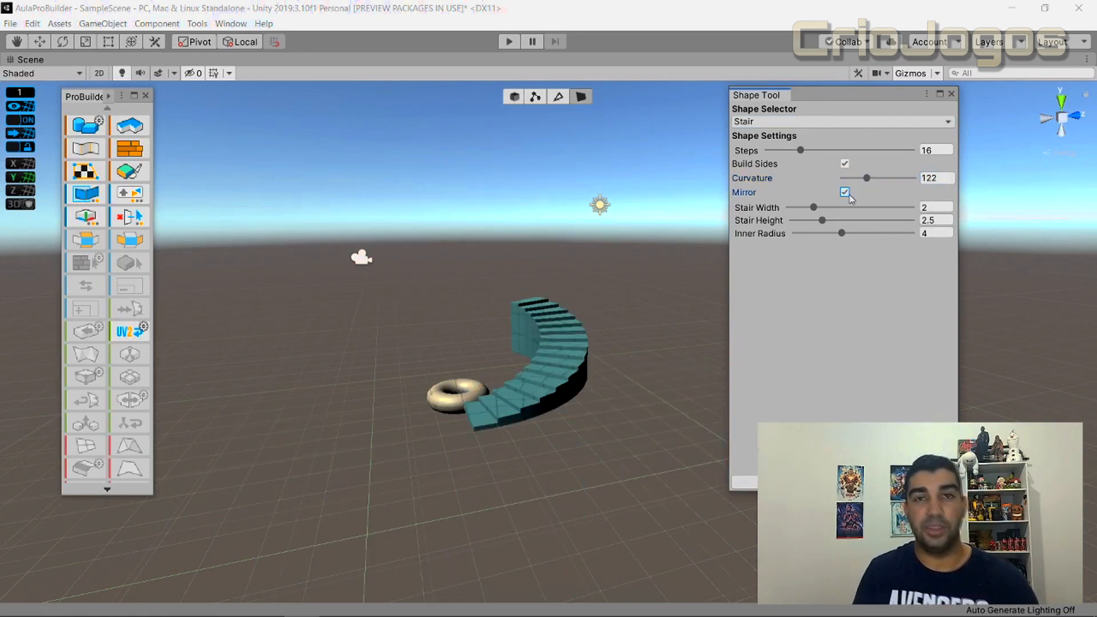
{"action": "left_click", "coordinate": [849, 194]}
{"action": "left_click", "coordinate": [849, 195]}
{"action": "left_click_drag", "start_coordinate": [811, 208], "coordinate": [838, 236]}
{"action": "left_click_drag", "start_coordinate": [818, 234], "coordinate": [931, 254]}
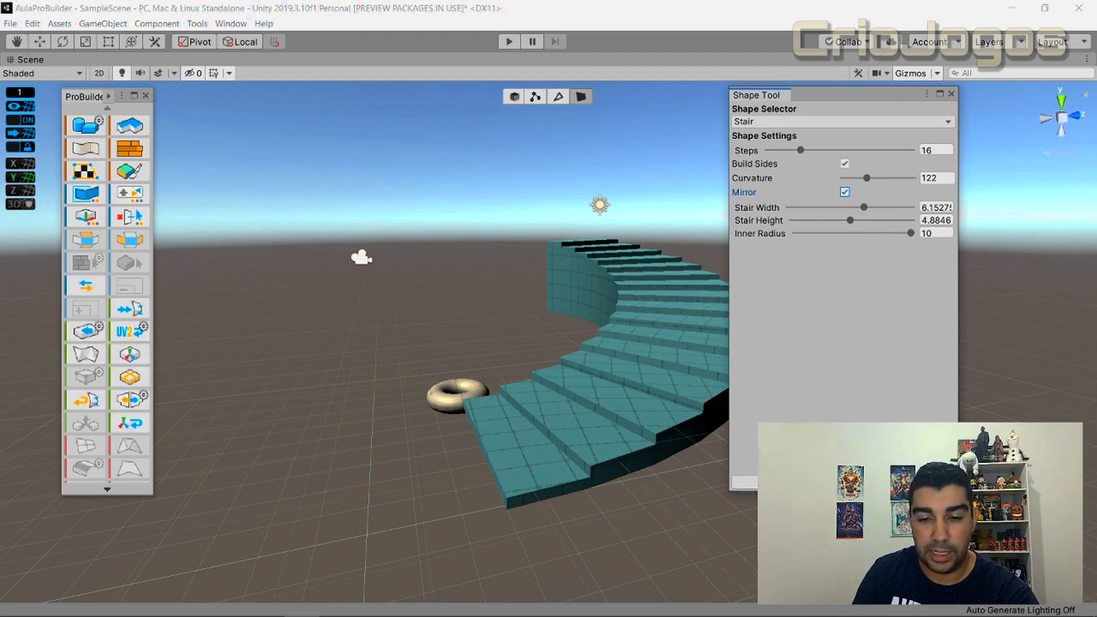
- Build the curved stair and close the Shape Tool
{"action": "left_click", "coordinate": [746, 482]}
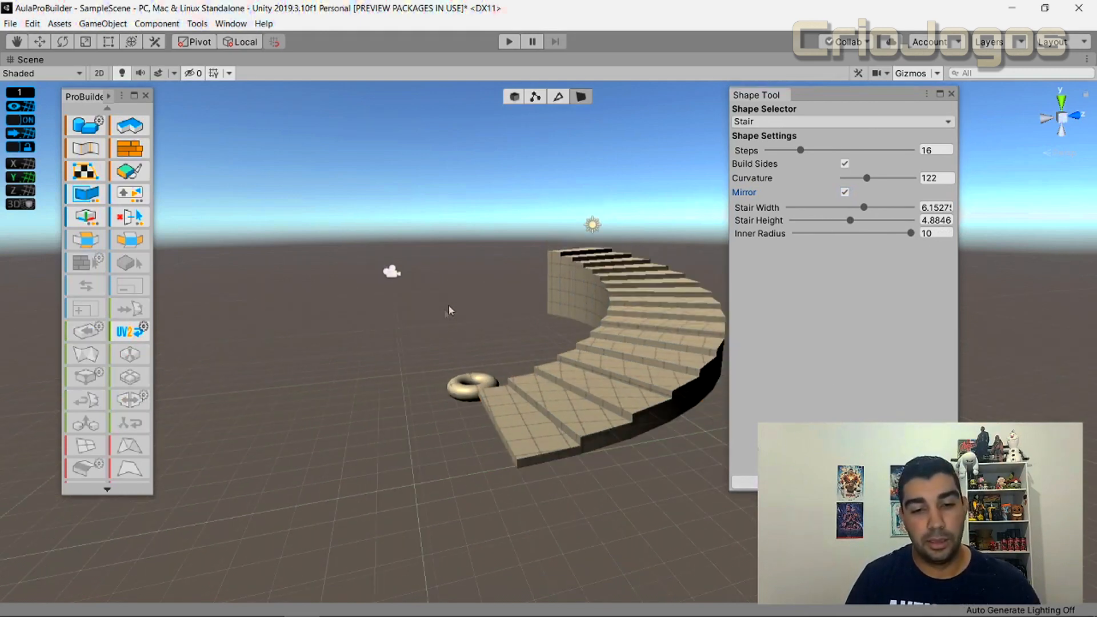
{"action": "left_click_drag", "start_coordinate": [445, 314], "coordinate": [519, 404], "text": "alt"}
{"action": "middle_click_drag", "start_coordinate": [448, 257], "coordinate": [425, 372]}
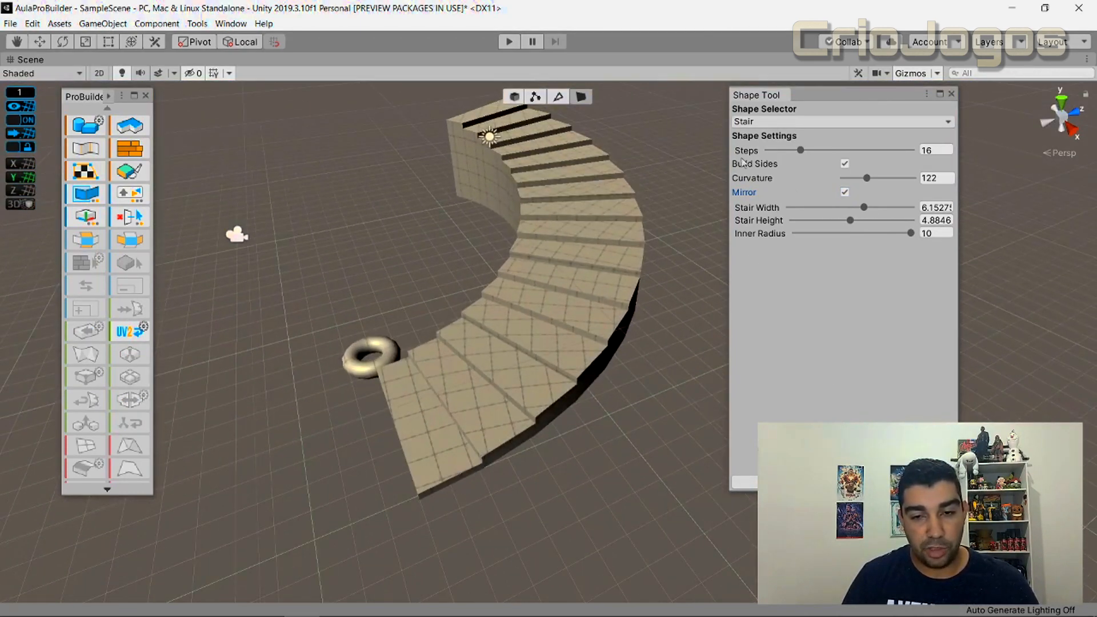
{"action": "left_click", "coordinate": [800, 121]}
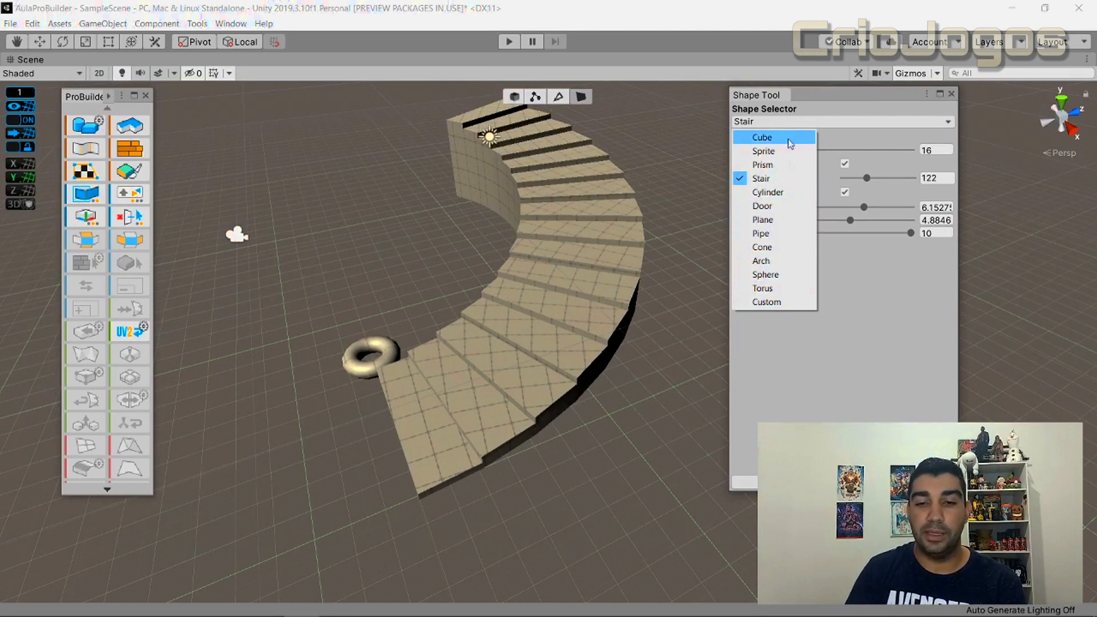
{"action": "left_click", "coordinate": [875, 120]}
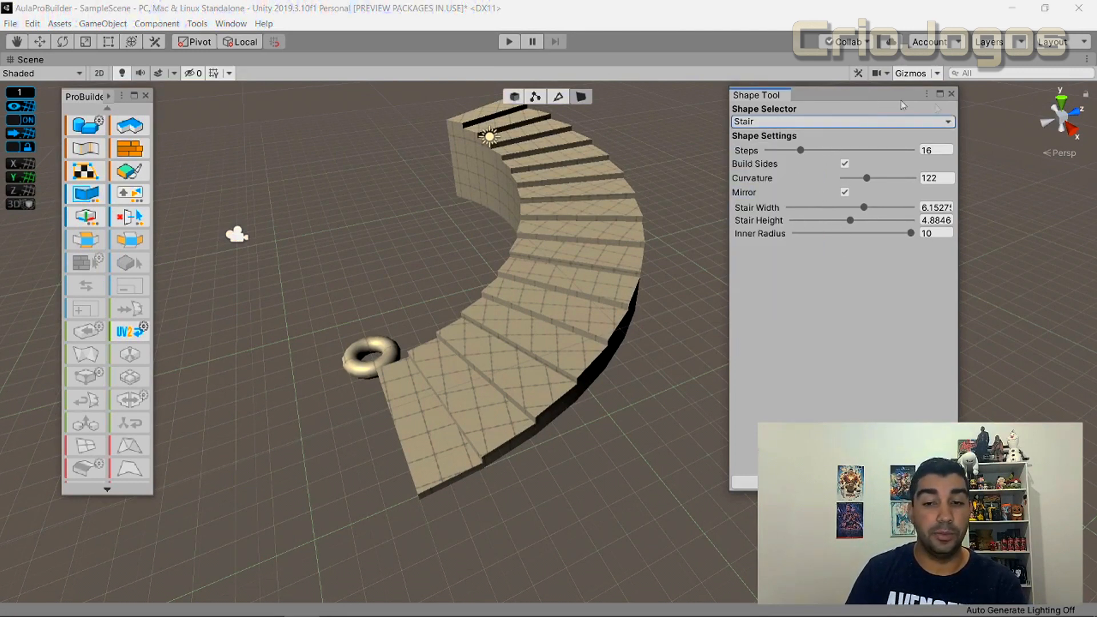
{"action": "left_click", "coordinate": [952, 93]}
- Select the curved stair and delete it from the scene
{"action": "left_click", "coordinate": [563, 186]}
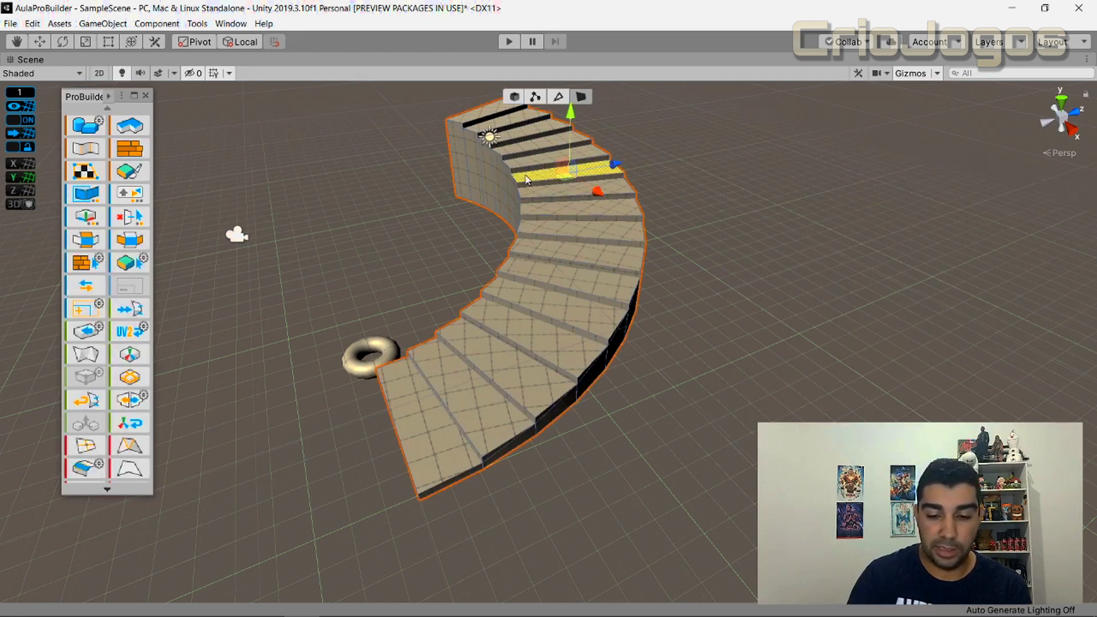
{"action": "left_click", "coordinate": [549, 309]}
{"action": "key", "text": "Delete"}
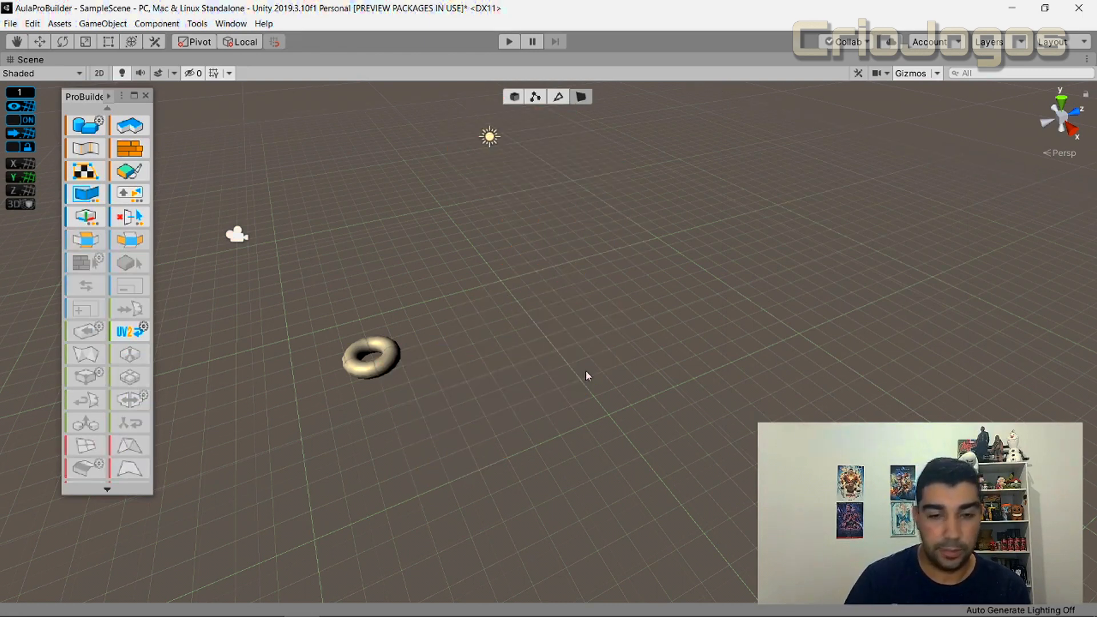
- Switch to object selection mode and delete the torus
{"action": "left_click", "coordinate": [515, 98]}
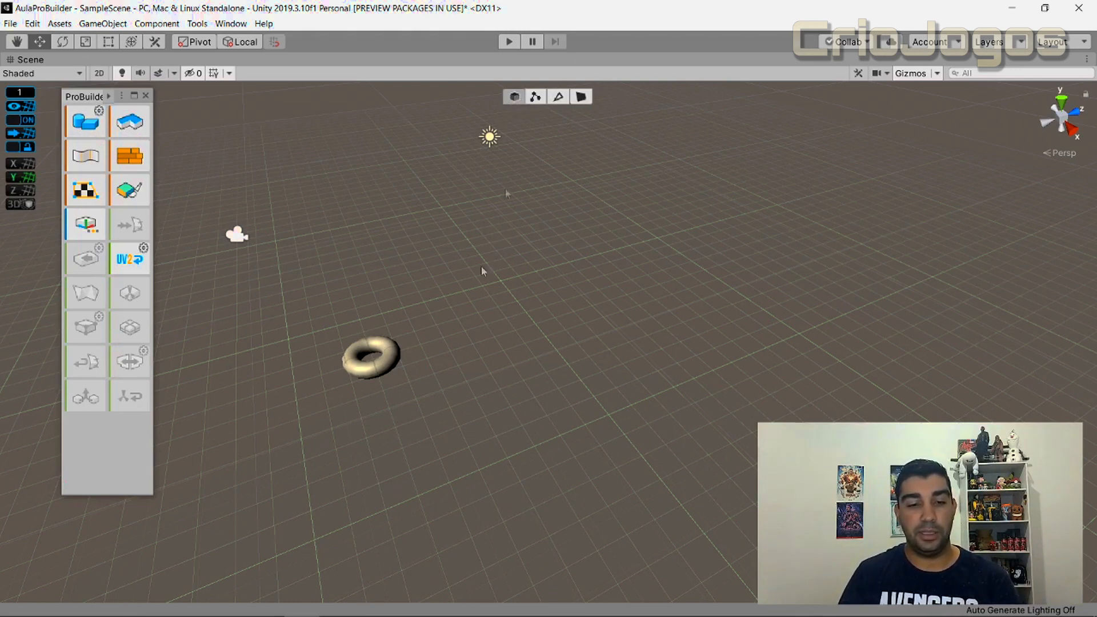
{"action": "left_click", "coordinate": [394, 361]}
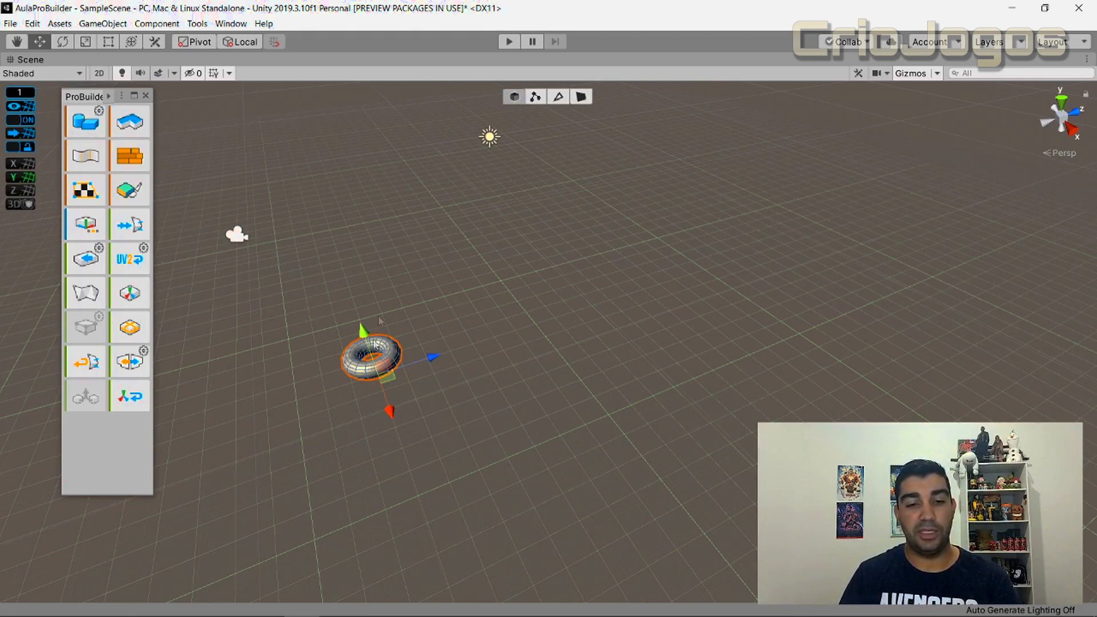
{"action": "left_click", "coordinate": [581, 97]}
{"action": "key", "text": "ctrl+a"}
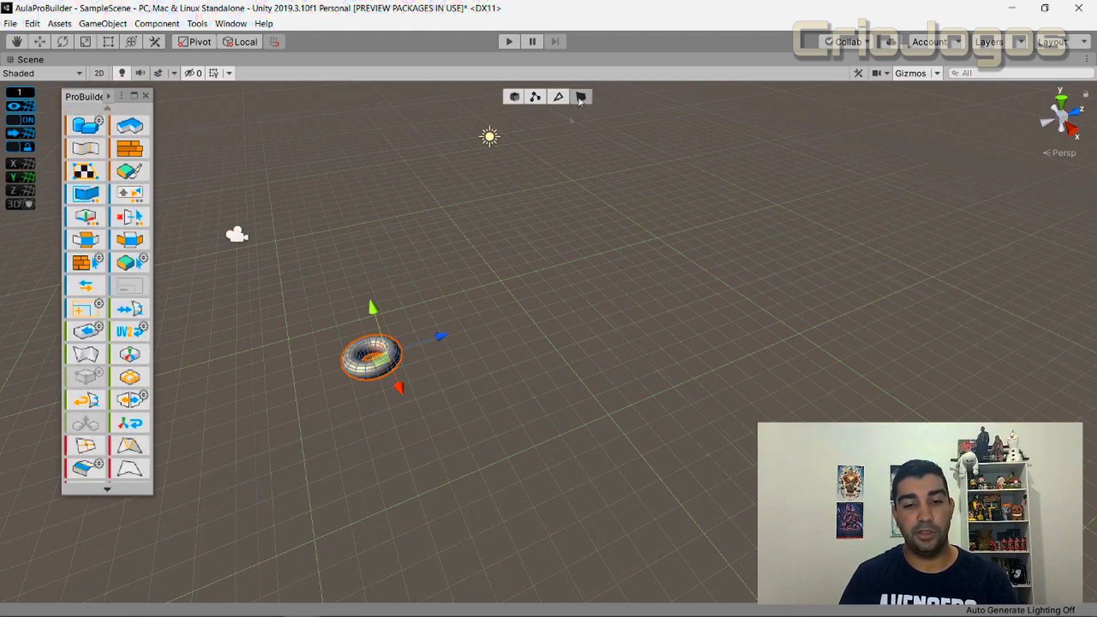
{"action": "left_click", "coordinate": [515, 97]}
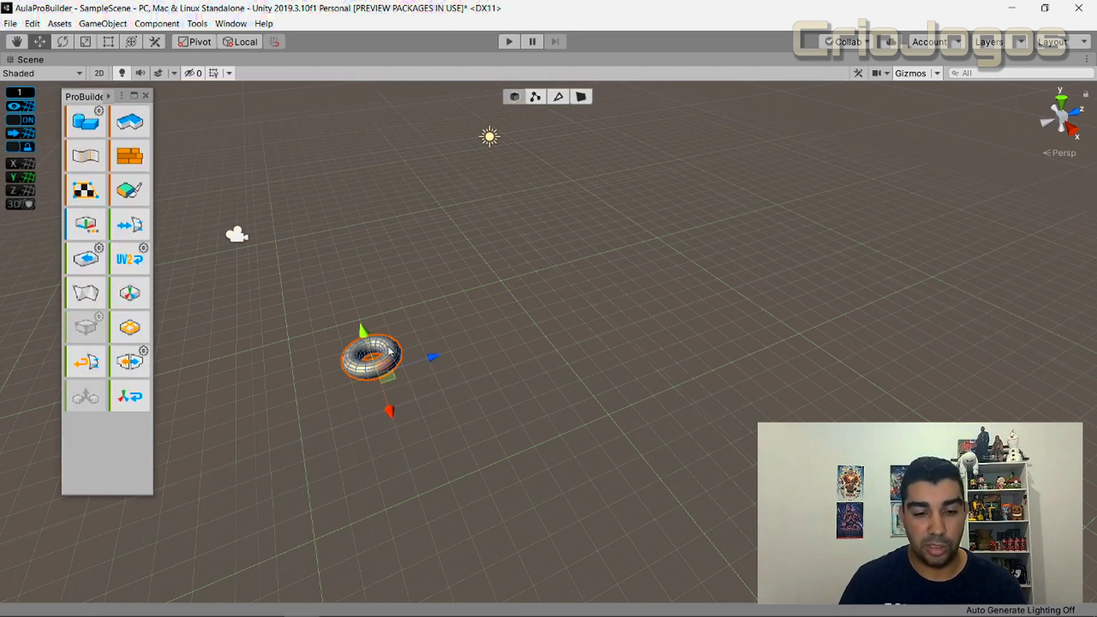
{"action": "key", "text": "Delete"}
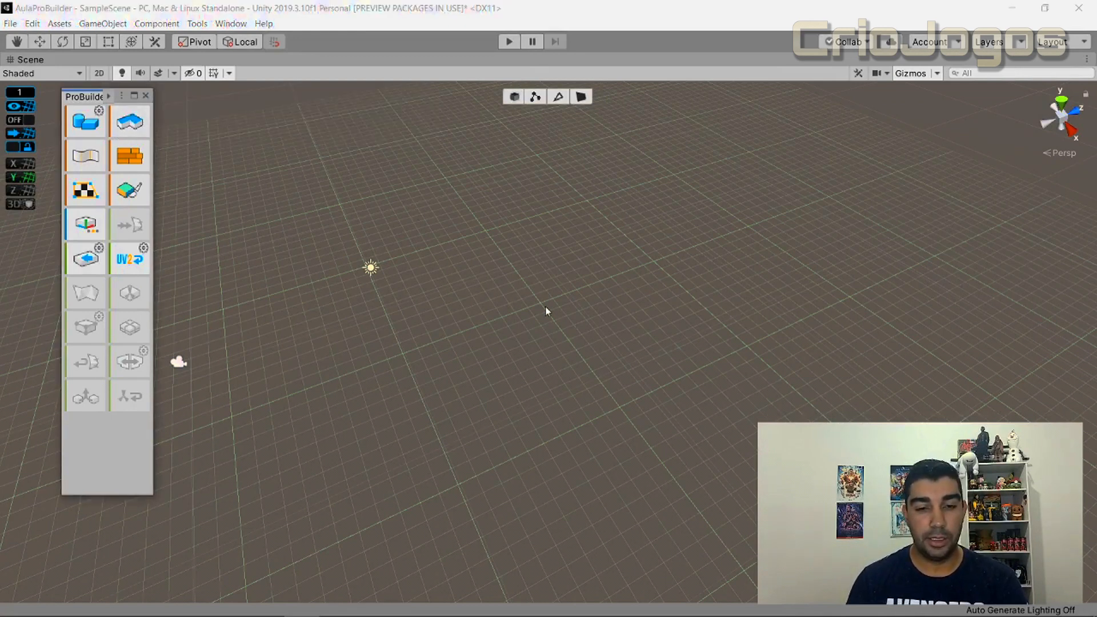
- Draw a five-point outline on the grid with the Poly Shape tool, extrude it into a low block and finish editing it
{"action": "scroll", "coordinate": [512, 293], "scroll_direction": "up", "scroll_amount": 3}
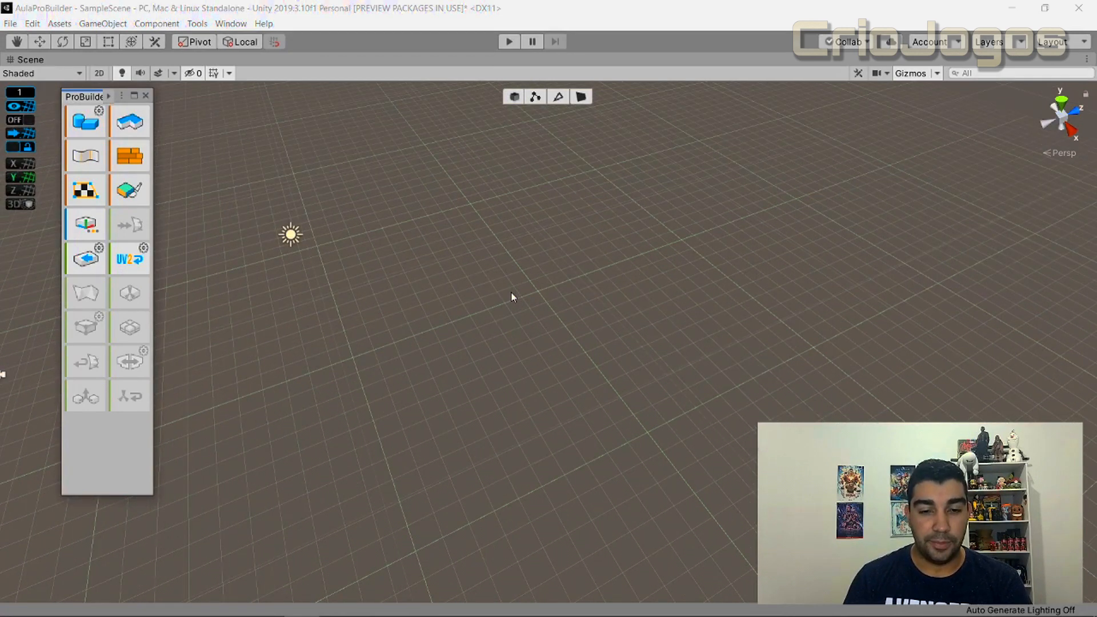
{"action": "scroll", "coordinate": [520, 304], "scroll_direction": "up", "scroll_amount": 2}
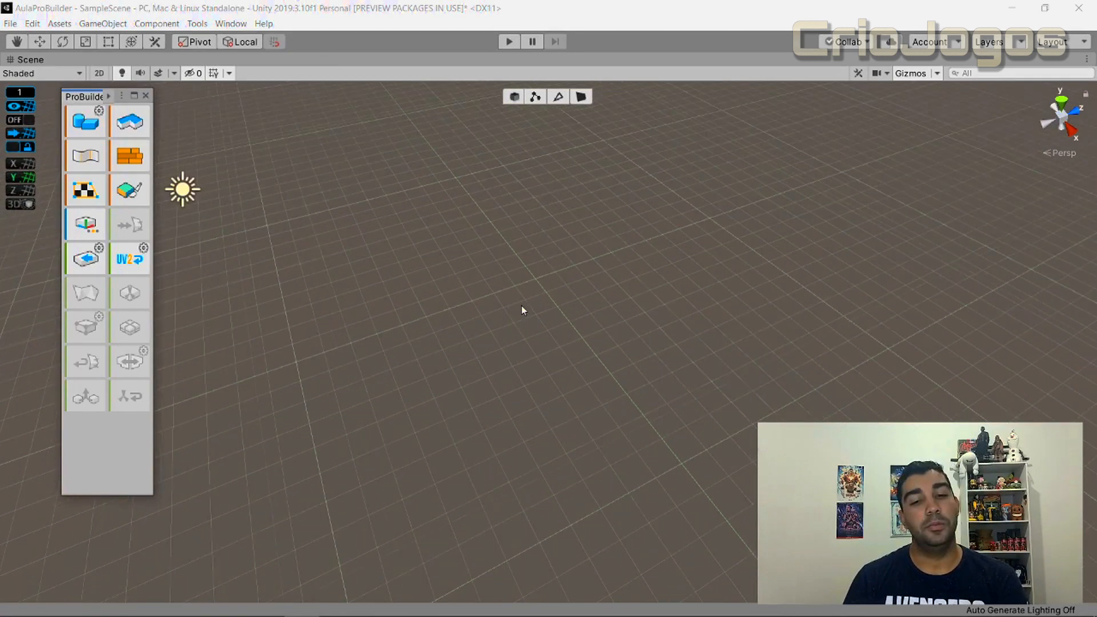
{"action": "left_click", "coordinate": [523, 300]}
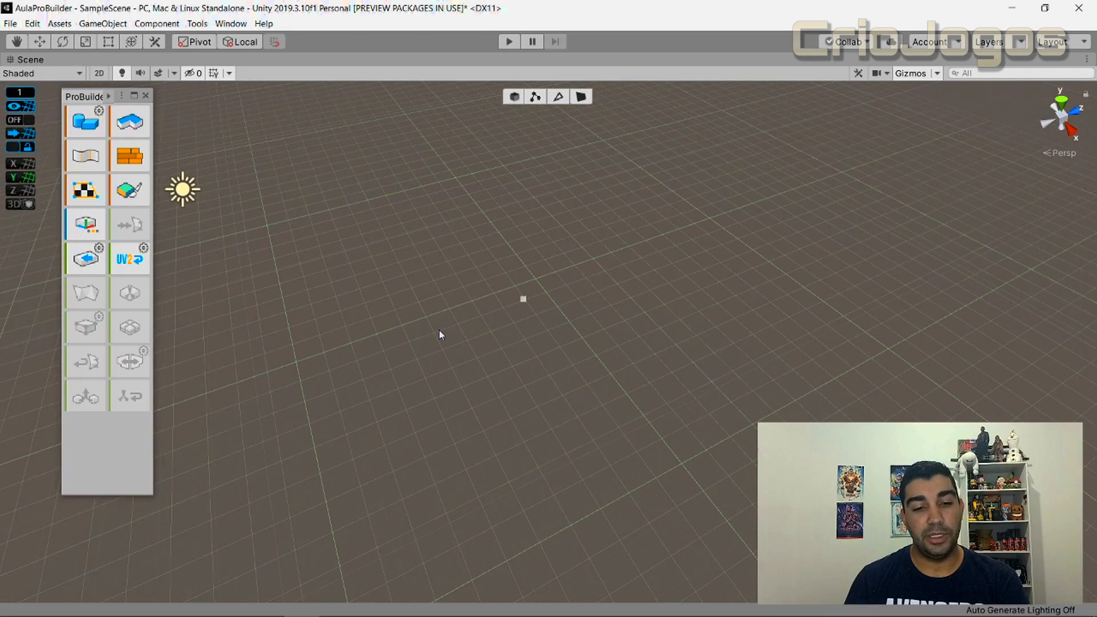
{"action": "left_click", "coordinate": [455, 444]}
{"action": "left_click", "coordinate": [564, 396]}
{"action": "left_click", "coordinate": [614, 372]}
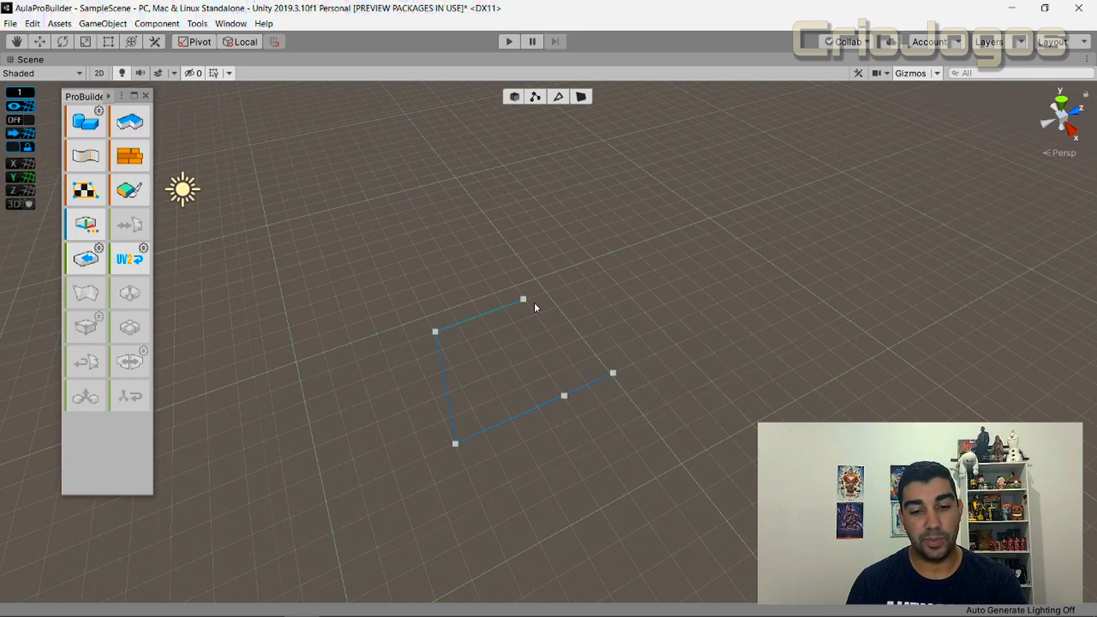
{"action": "left_click", "coordinate": [524, 300]}
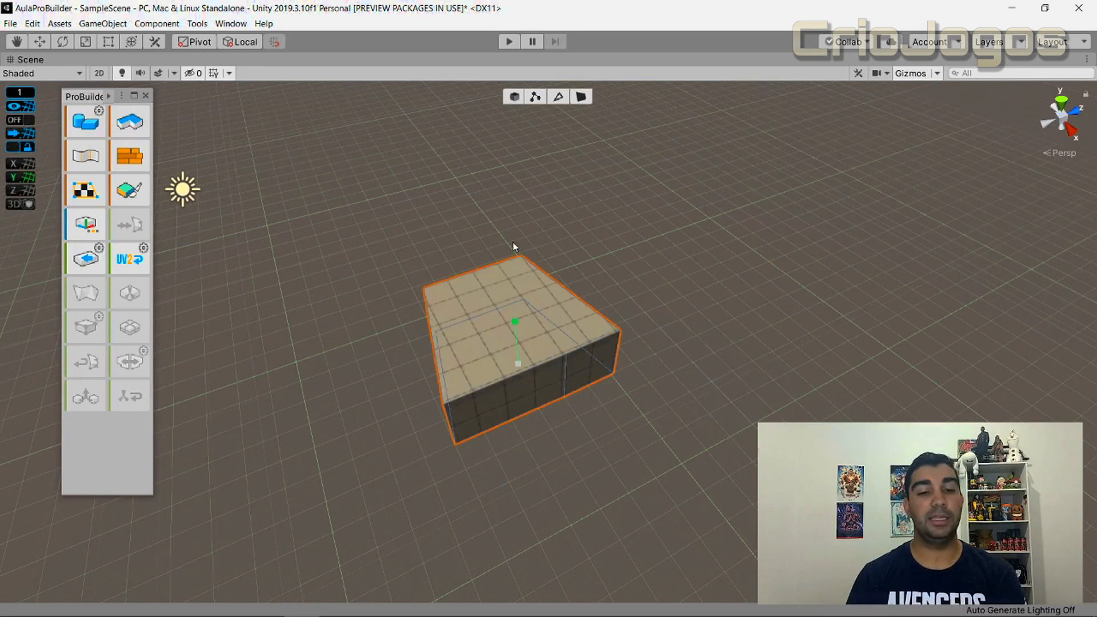
{"action": "middle_click_drag", "start_coordinate": [582, 476], "coordinate": [498, 468]}
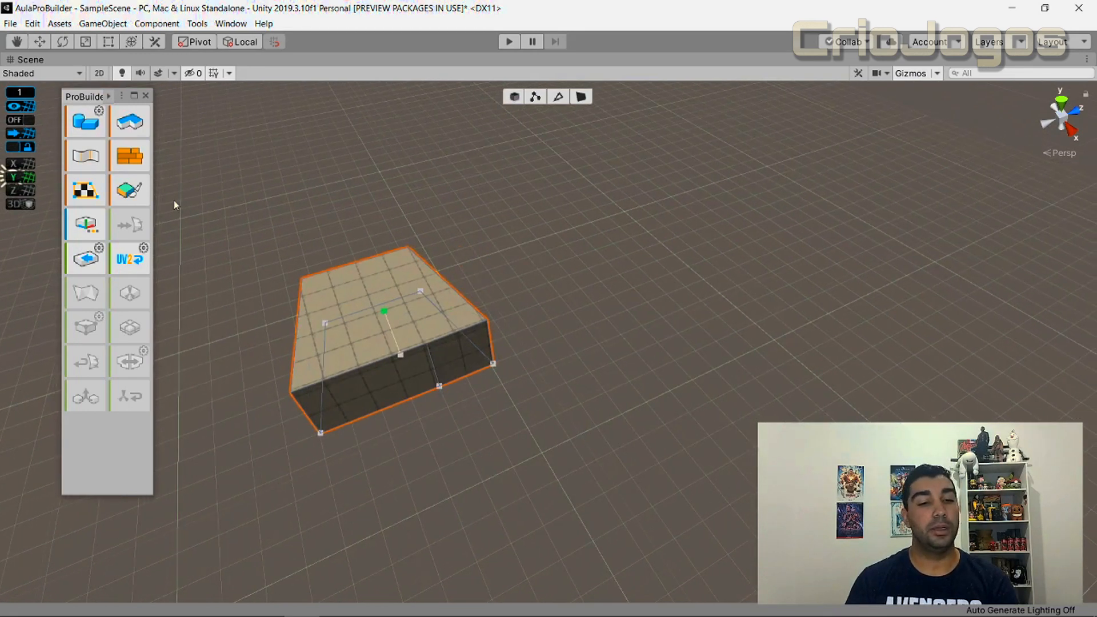
{"action": "left_click", "coordinate": [133, 123]}
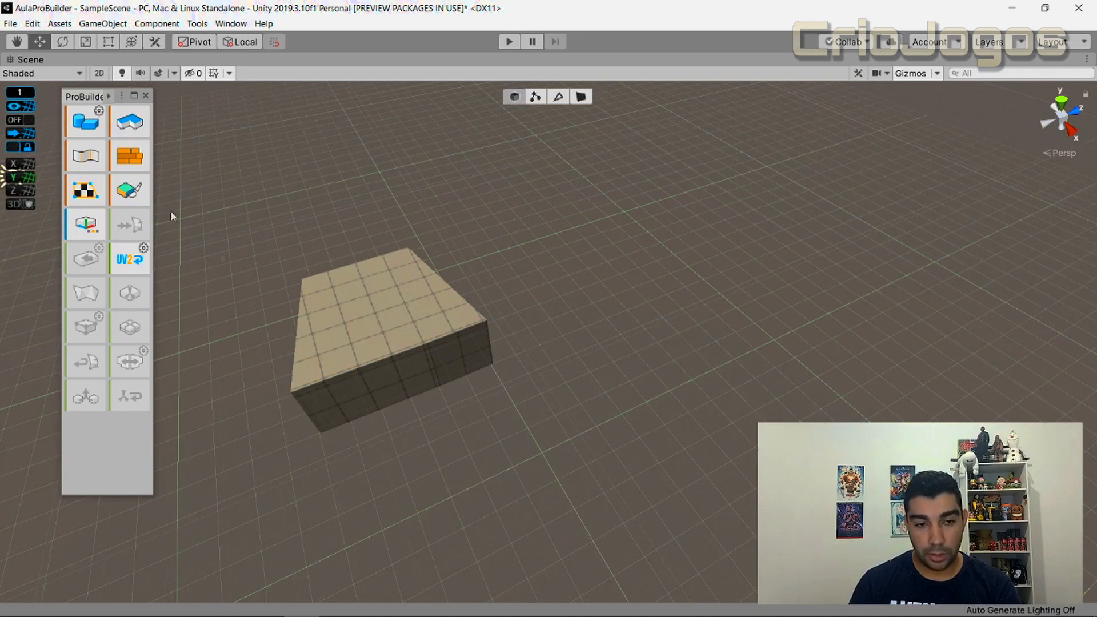
- Draw a four-point poly shape on the empty grid beside the first block and extrude it upward
{"action": "left_click", "coordinate": [136, 128]}
{"action": "left_click", "coordinate": [667, 328]}
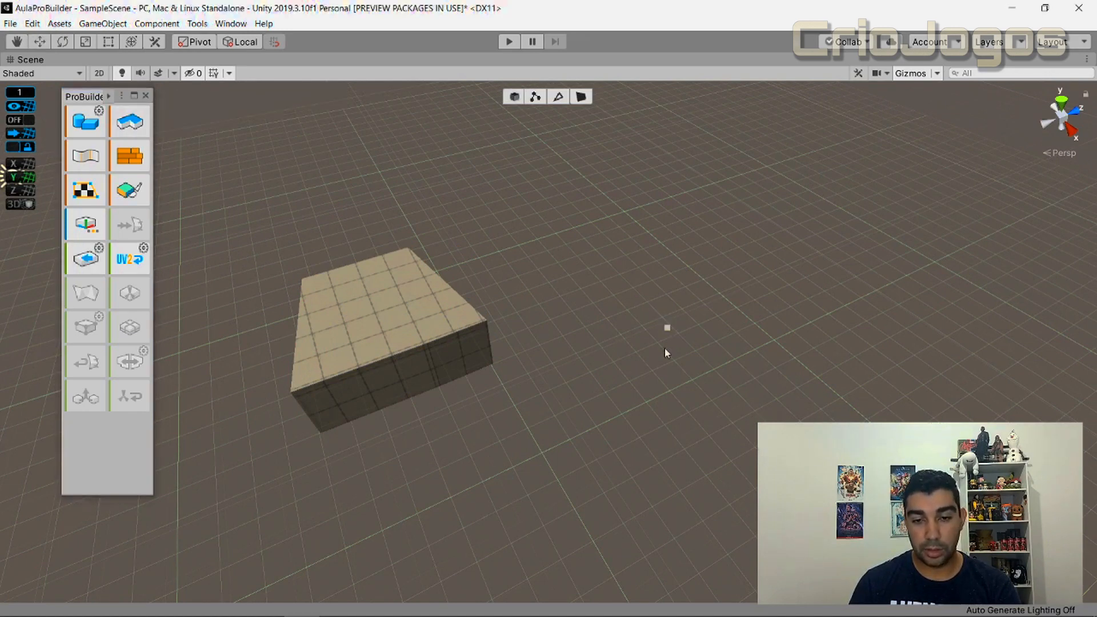
{"action": "left_click", "coordinate": [611, 359]}
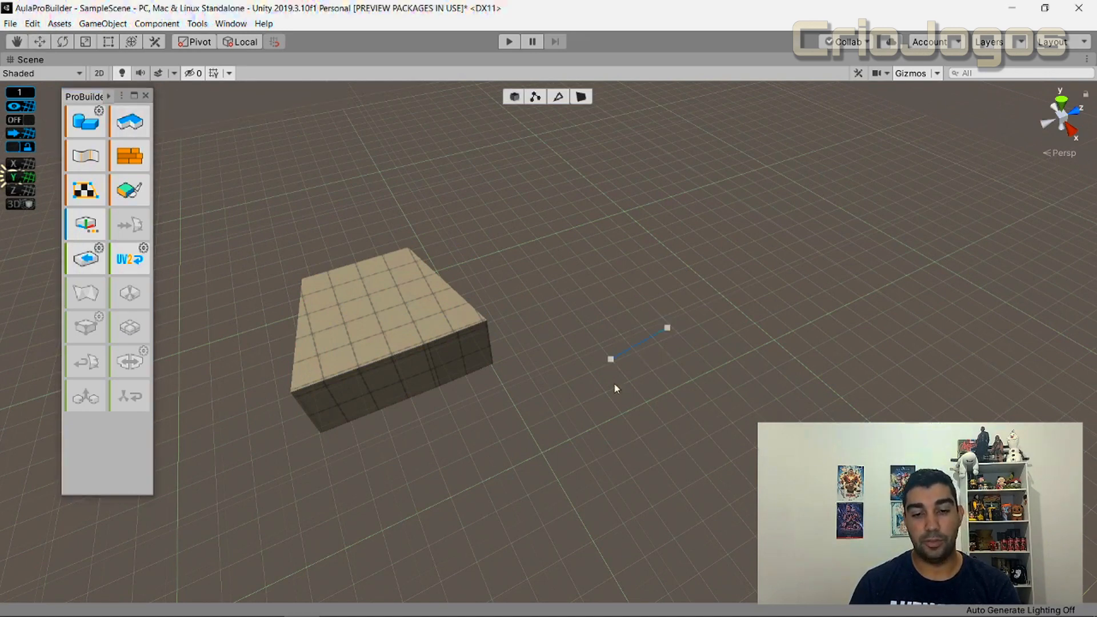
{"action": "left_click", "coordinate": [612, 408]}
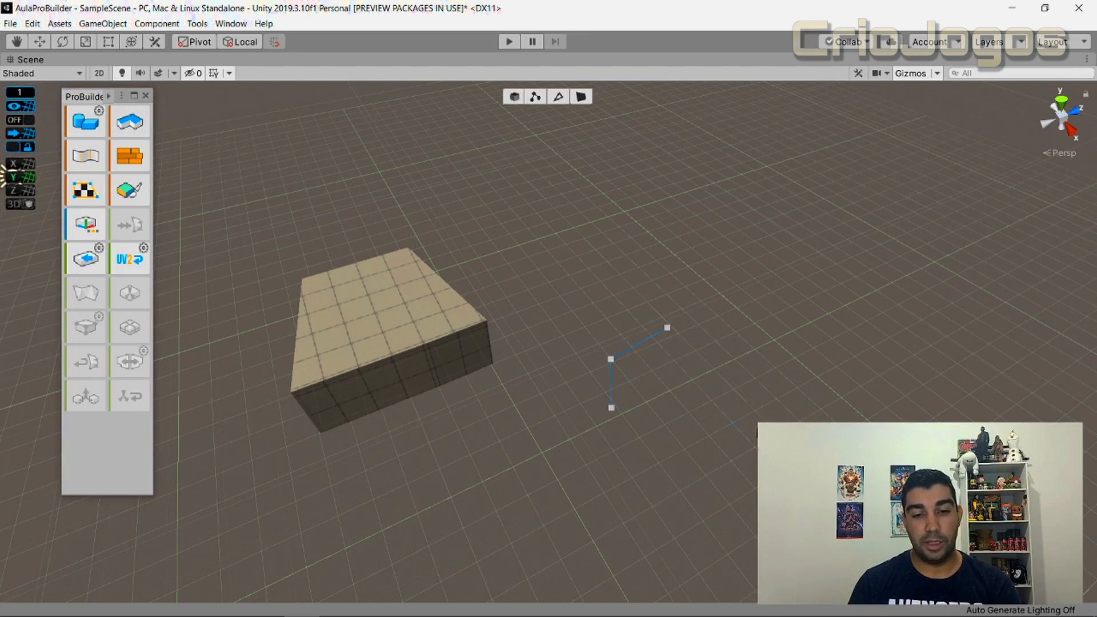
{"action": "left_click", "coordinate": [667, 329]}
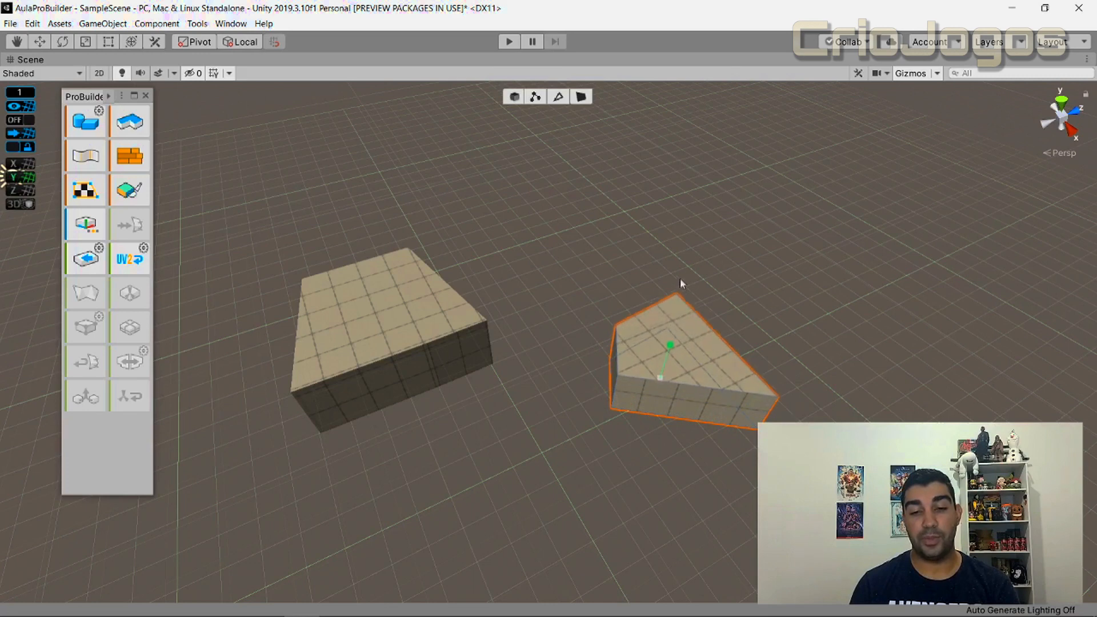
{"action": "left_click", "coordinate": [687, 239]}
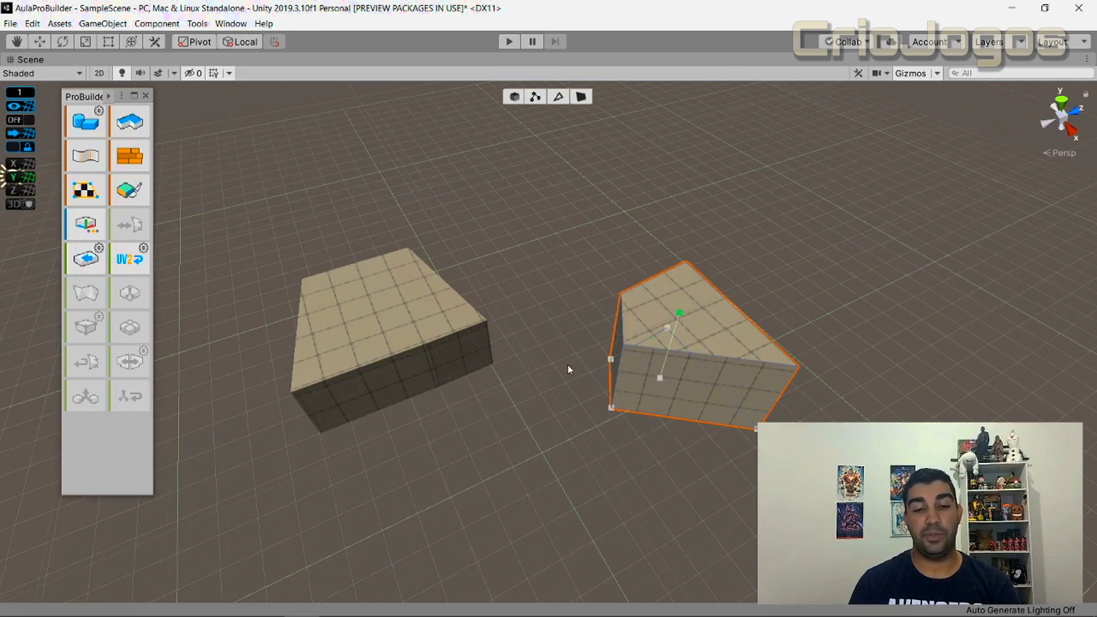
- Draw a six-point poly shape with a notch behind the two blocks, extrude it upward and leave shape editing
{"action": "left_click", "coordinate": [470, 234]}
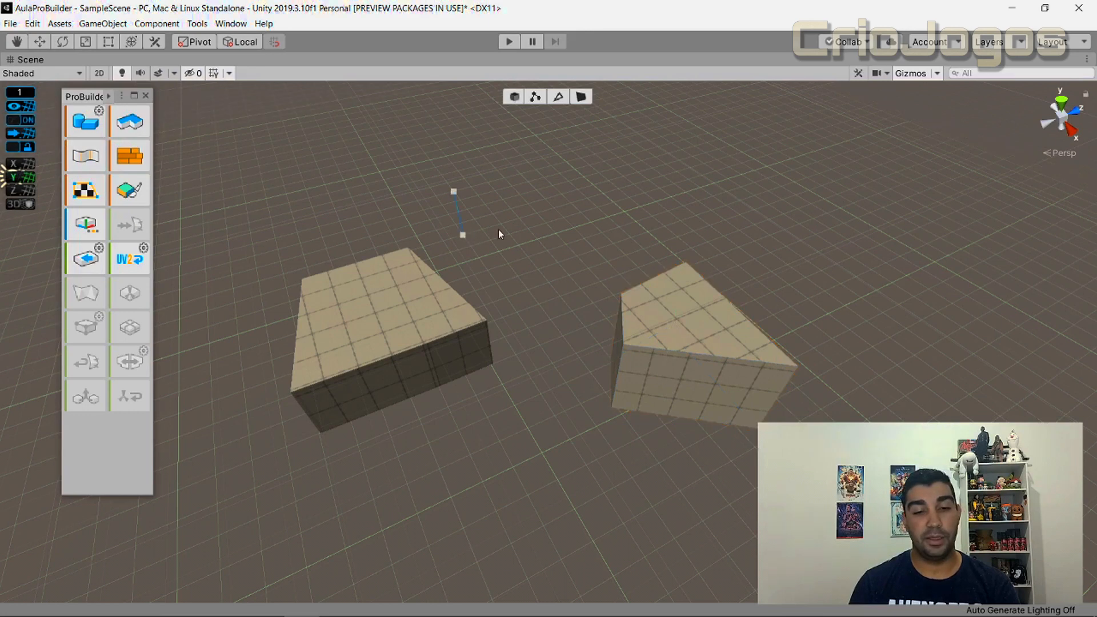
{"action": "left_click", "coordinate": [478, 195]}
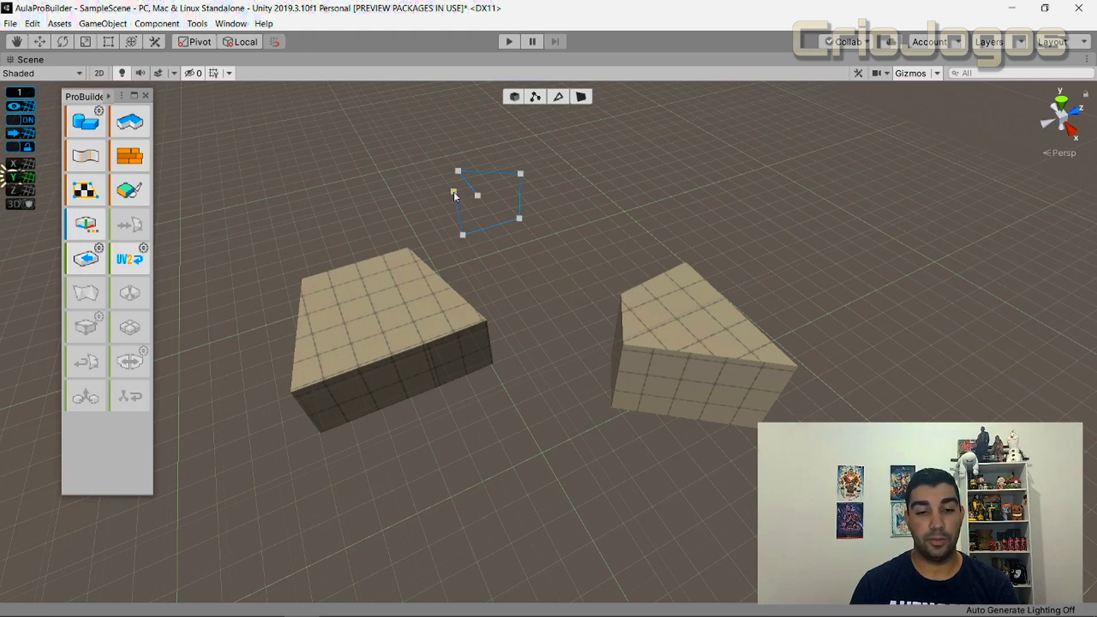
{"action": "left_click", "coordinate": [454, 193]}
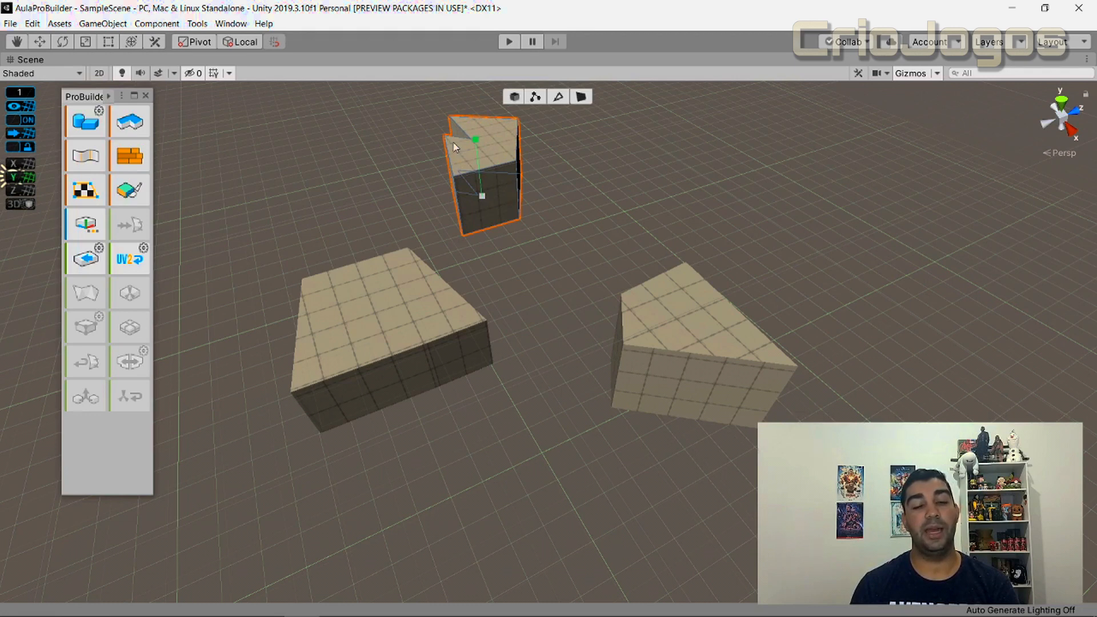
{"action": "left_click", "coordinate": [455, 147]}
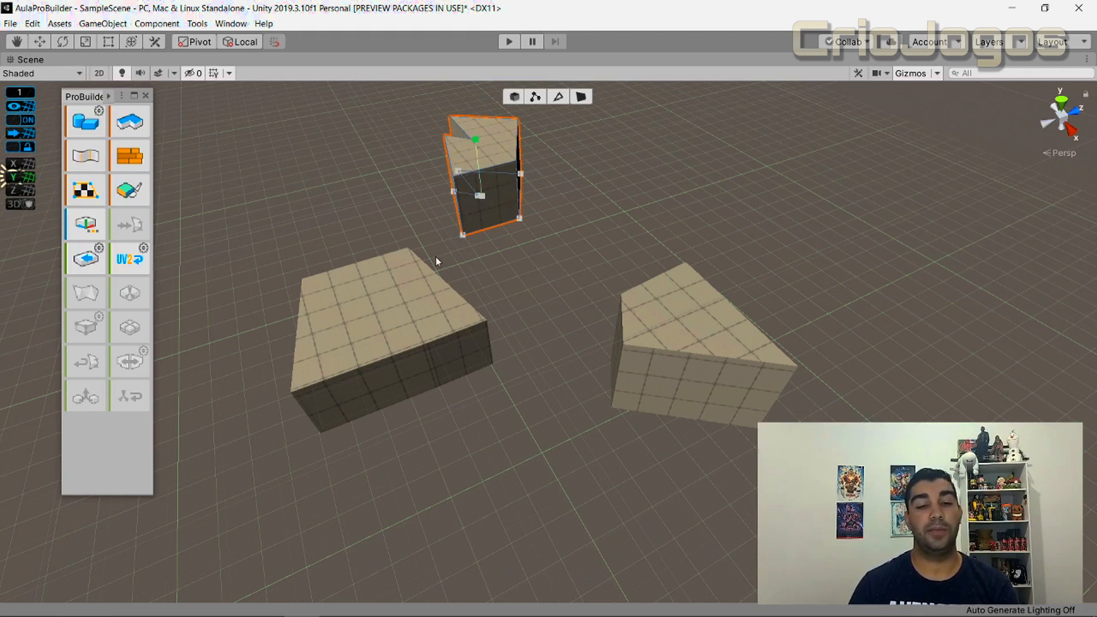
{"action": "scroll", "coordinate": [435, 261], "scroll_direction": "down", "scroll_amount": 2}
{"action": "middle_click_drag", "start_coordinate": [430, 246], "coordinate": [449, 284]}
{"action": "left_click", "coordinate": [572, 264]}
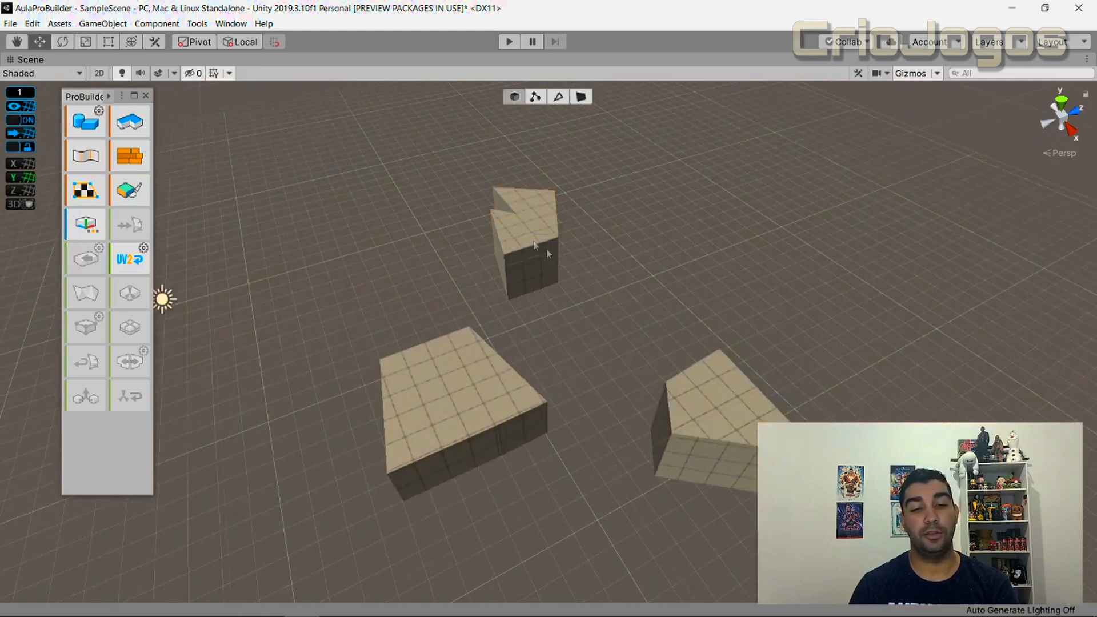
- Delete the three extruded poly shapes from the scene
{"action": "left_click", "coordinate": [528, 236]}
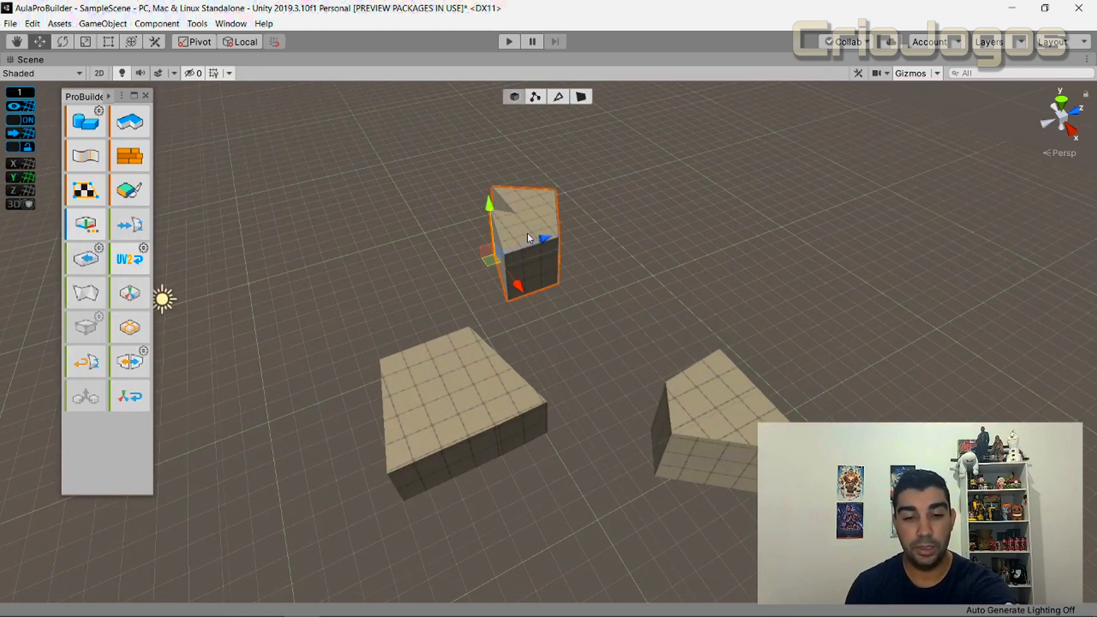
{"action": "key", "text": "Delete"}
{"action": "left_click", "coordinate": [481, 343]}
{"action": "key", "text": "Delete"}
{"action": "left_click", "coordinate": [744, 406]}
{"action": "key", "text": "Delete"}
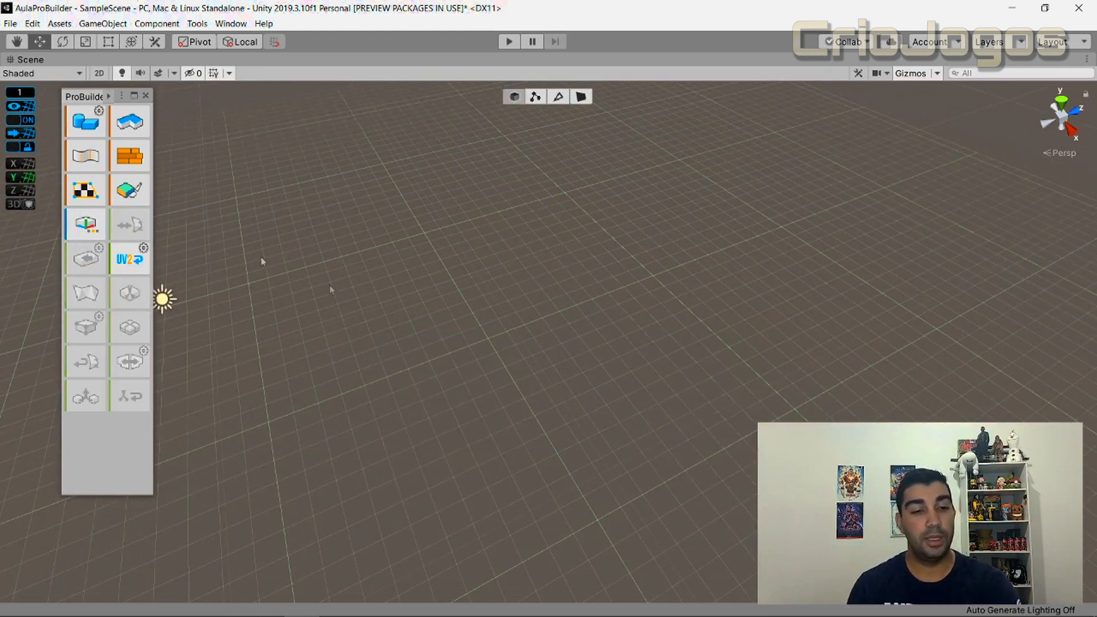
- Draw a large irregular nine-point poly shape, extrude it into a low block, and select the finished object
{"action": "left_click", "coordinate": [138, 121]}
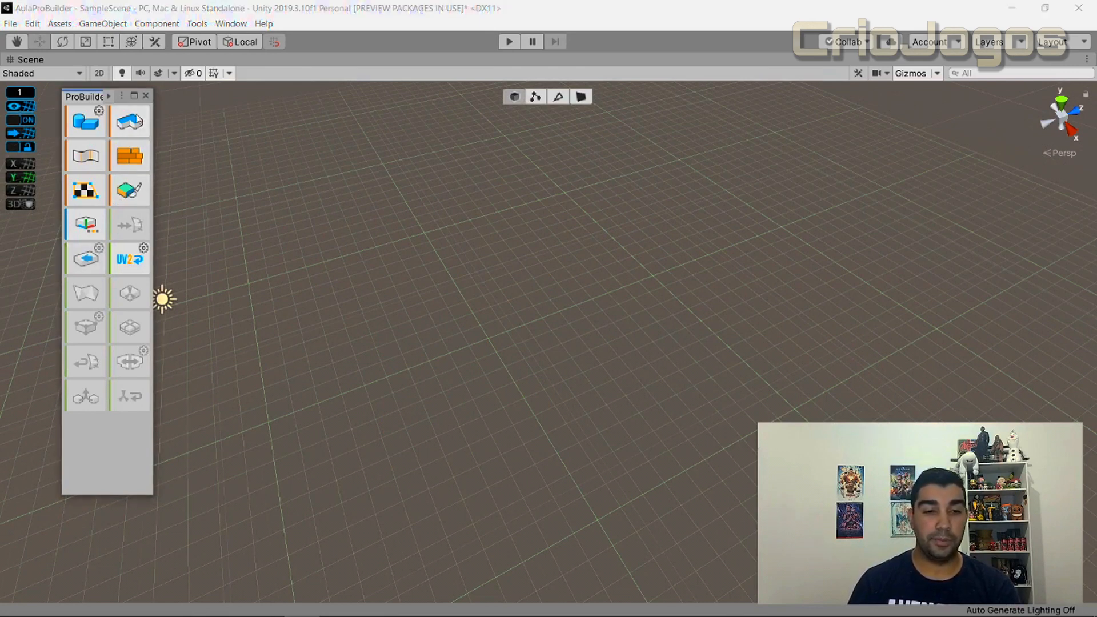
{"action": "left_click", "coordinate": [479, 466]}
{"action": "left_click", "coordinate": [452, 409]}
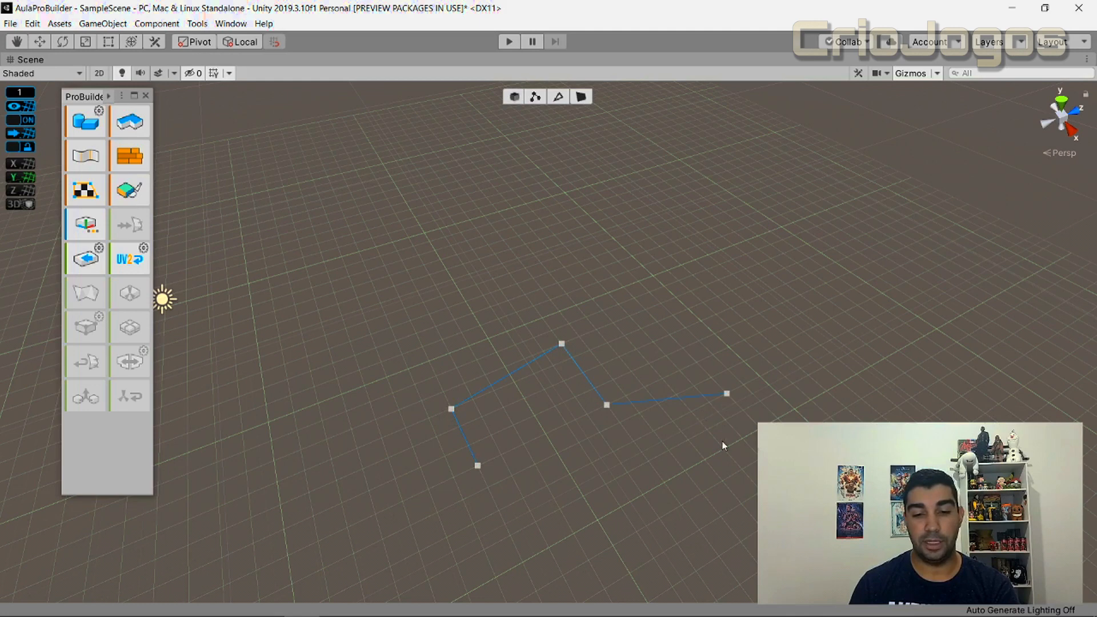
{"action": "left_click", "coordinate": [682, 505]}
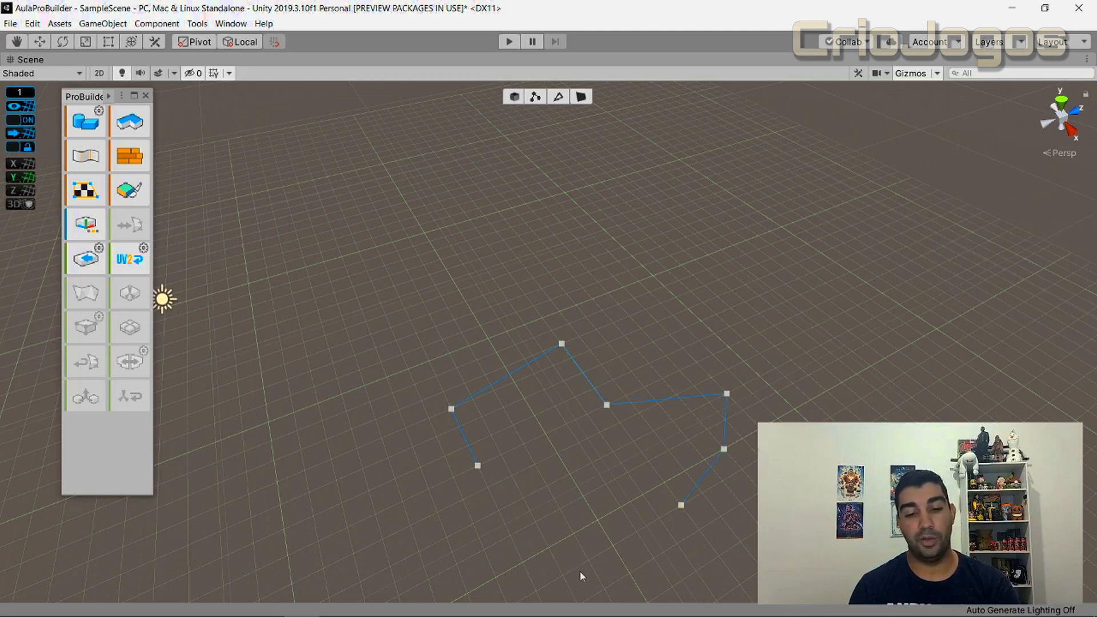
{"action": "left_click", "coordinate": [478, 466]}
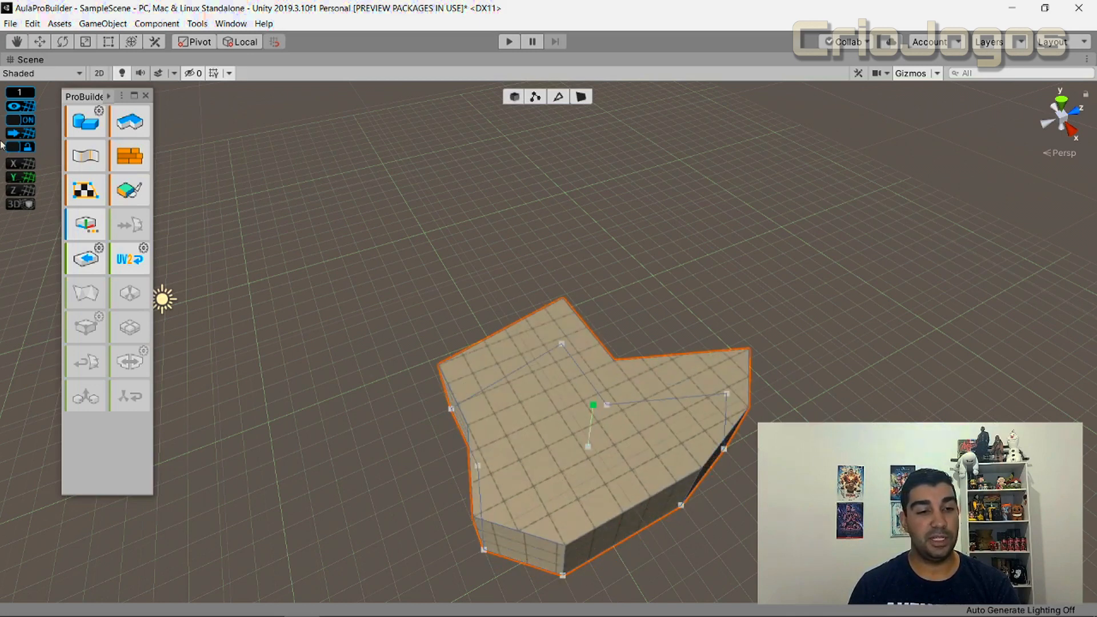
{"action": "left_click", "coordinate": [540, 365]}
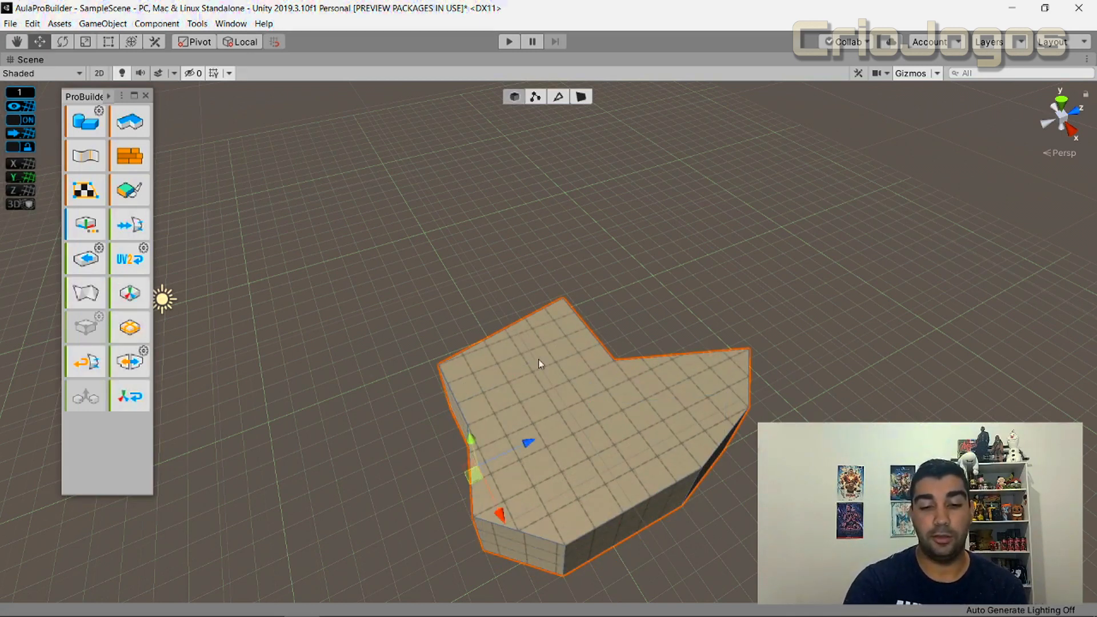
- Delete the irregular nine-point block from the scene and turn off grid snapping
{"action": "key", "text": "Delete"}
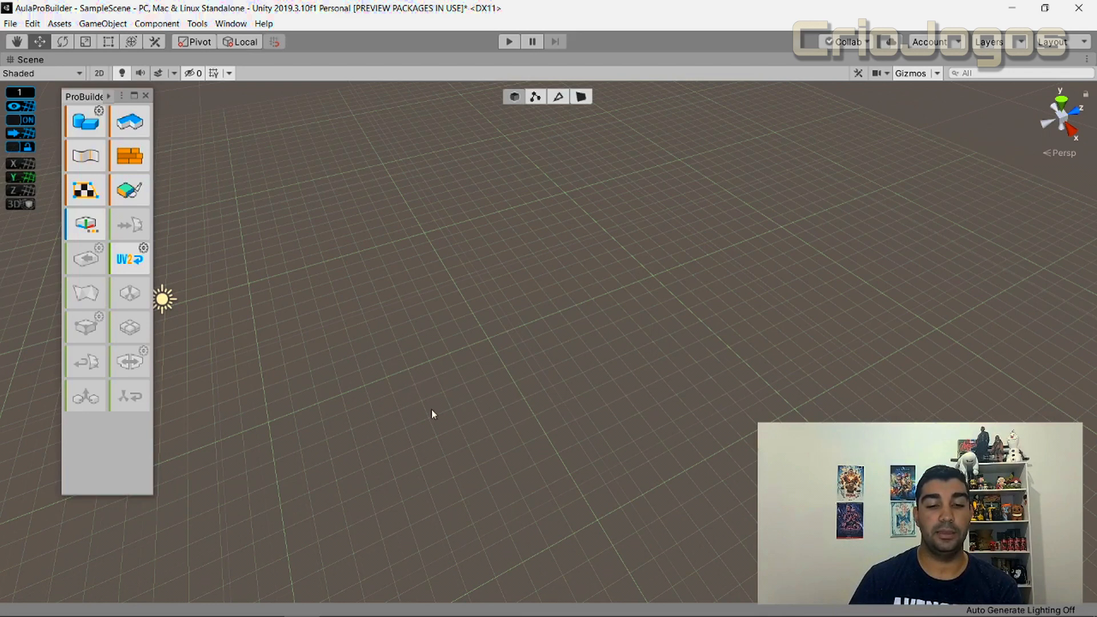
{"action": "left_click", "coordinate": [25, 123]}
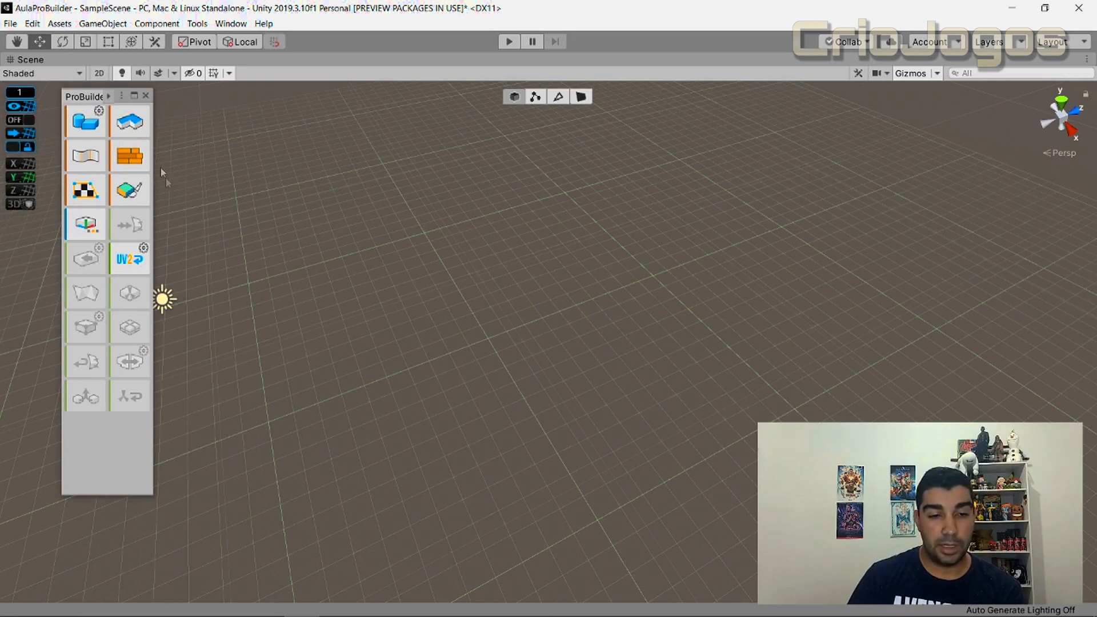
- Draw a curved half-heart outline with Poly Shape using many closely spaced points, and close it at its first point
{"action": "left_click", "coordinate": [141, 124]}
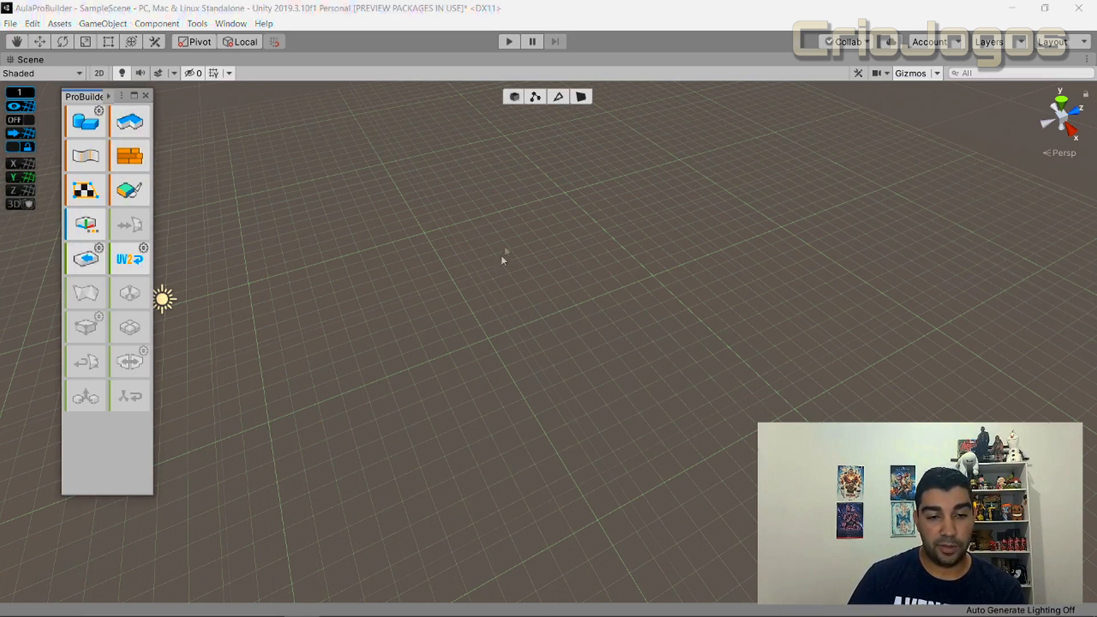
{"action": "left_click", "coordinate": [489, 276]}
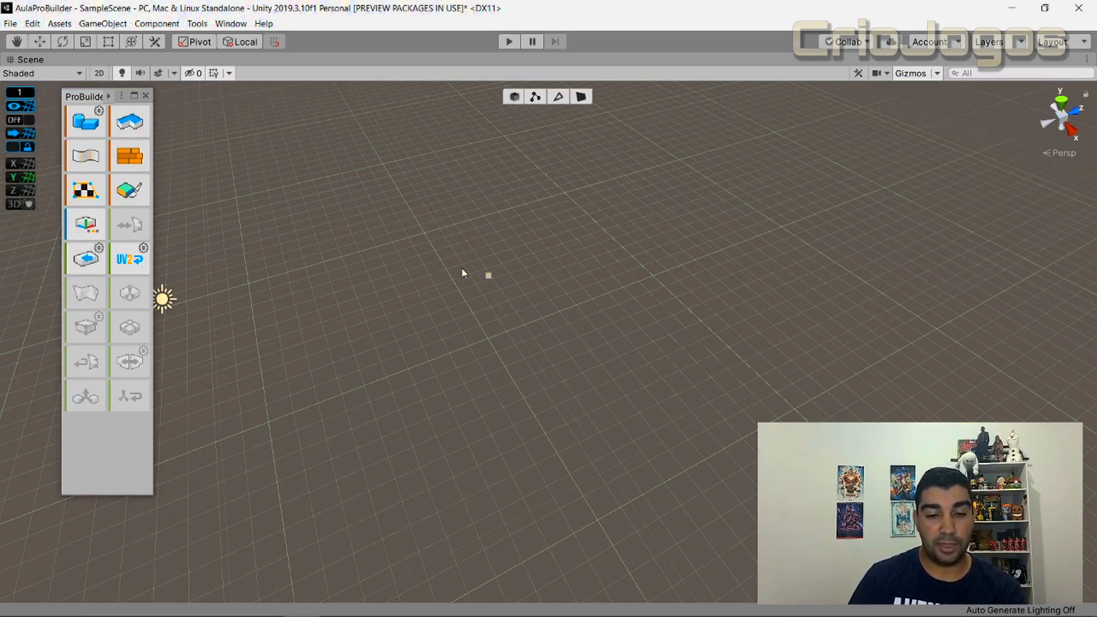
{"action": "scroll", "coordinate": [466, 280], "scroll_direction": "up", "scroll_amount": 3}
{"action": "middle_click_drag", "start_coordinate": [547, 292], "coordinate": [546, 355]}
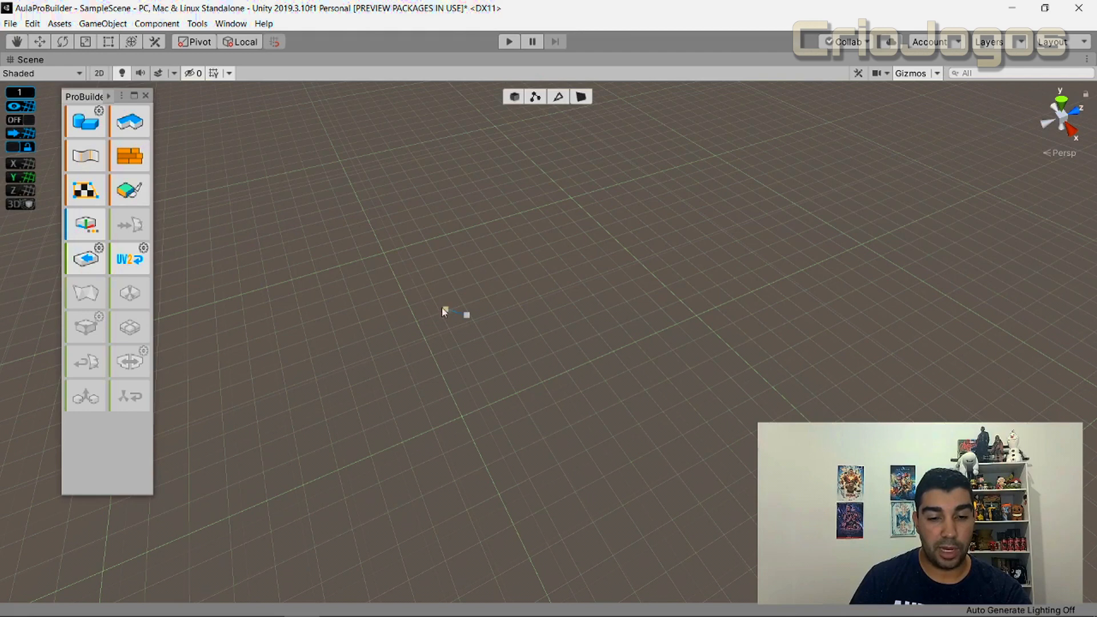
{"action": "left_click", "coordinate": [419, 308]}
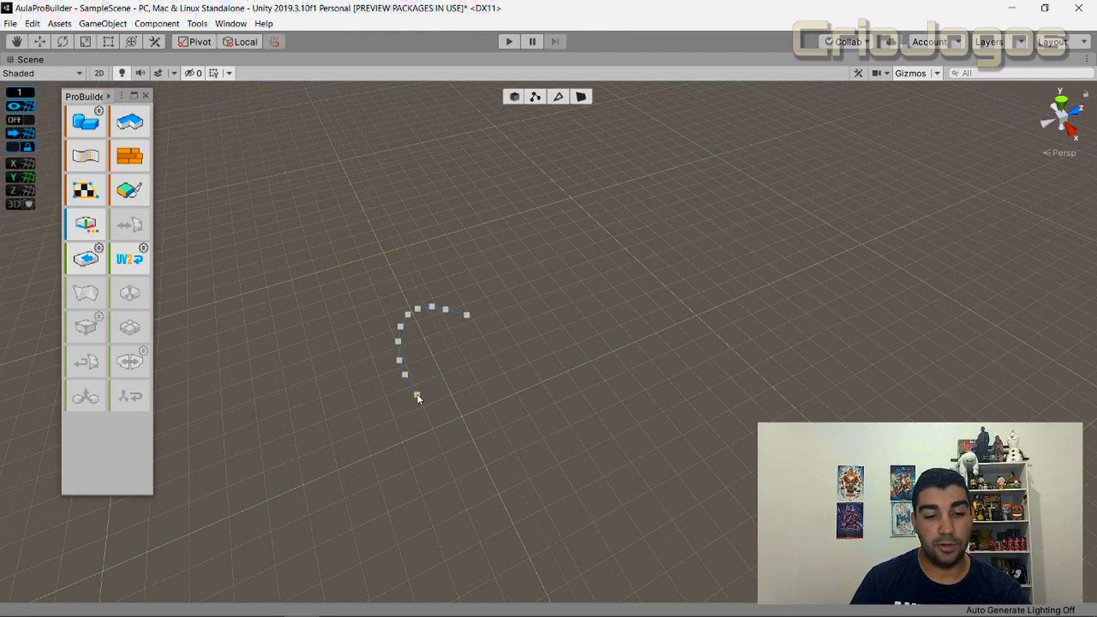
{"action": "left_click", "coordinate": [462, 410]}
{"action": "left_click", "coordinate": [480, 414]}
{"action": "left_click", "coordinate": [498, 418]}
{"action": "left_click", "coordinate": [510, 423]}
{"action": "left_click", "coordinate": [524, 431]}
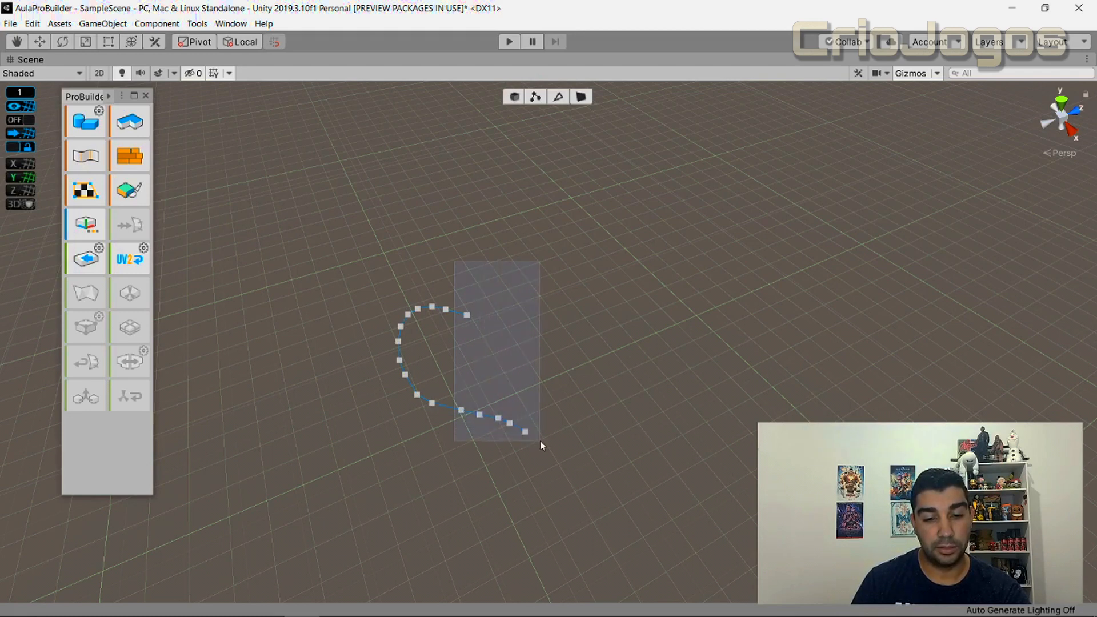
{"action": "left_click", "coordinate": [545, 444]}
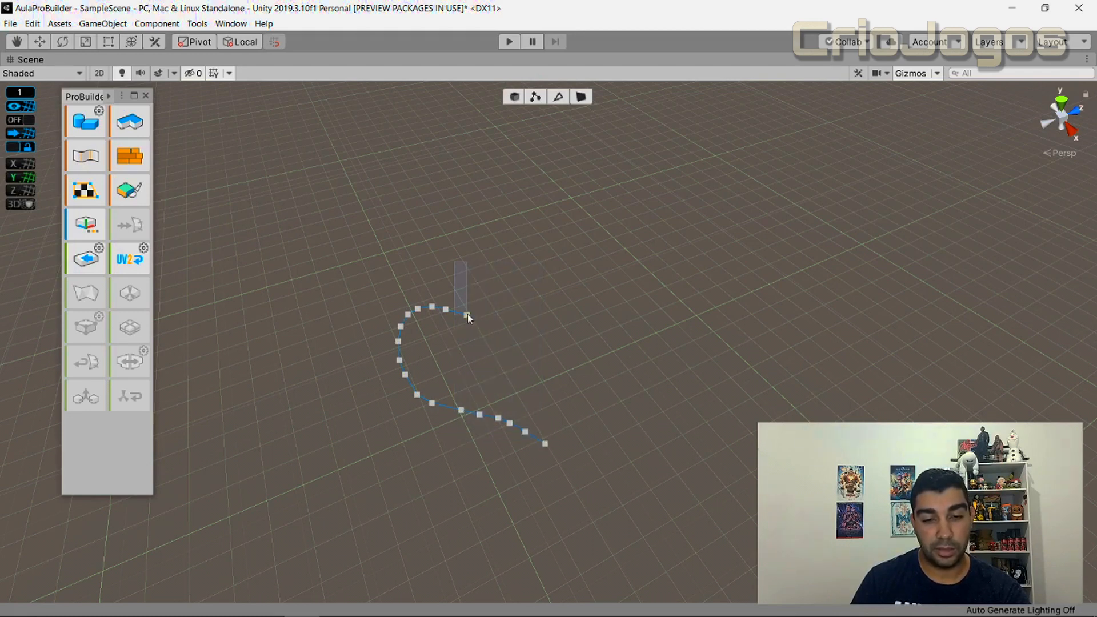
{"action": "left_click", "coordinate": [467, 314]}
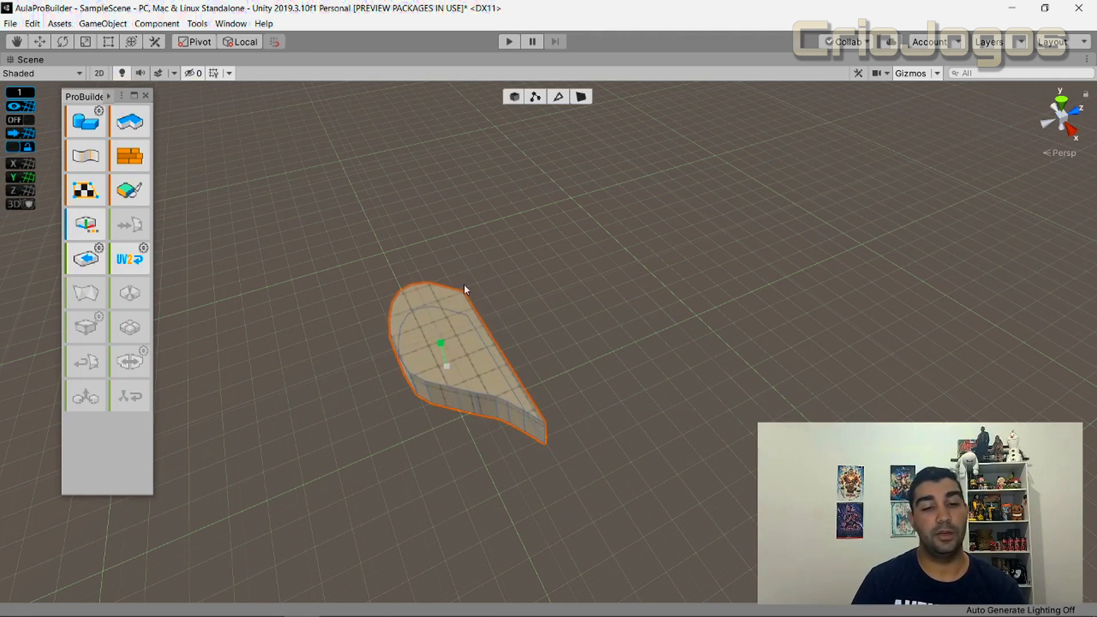
- Extrude the half-heart outline into a low block and leave shape editing
{"action": "left_click", "coordinate": [464, 285]}
{"action": "scroll", "coordinate": [698, 389], "scroll_direction": "down", "scroll_amount": 2}
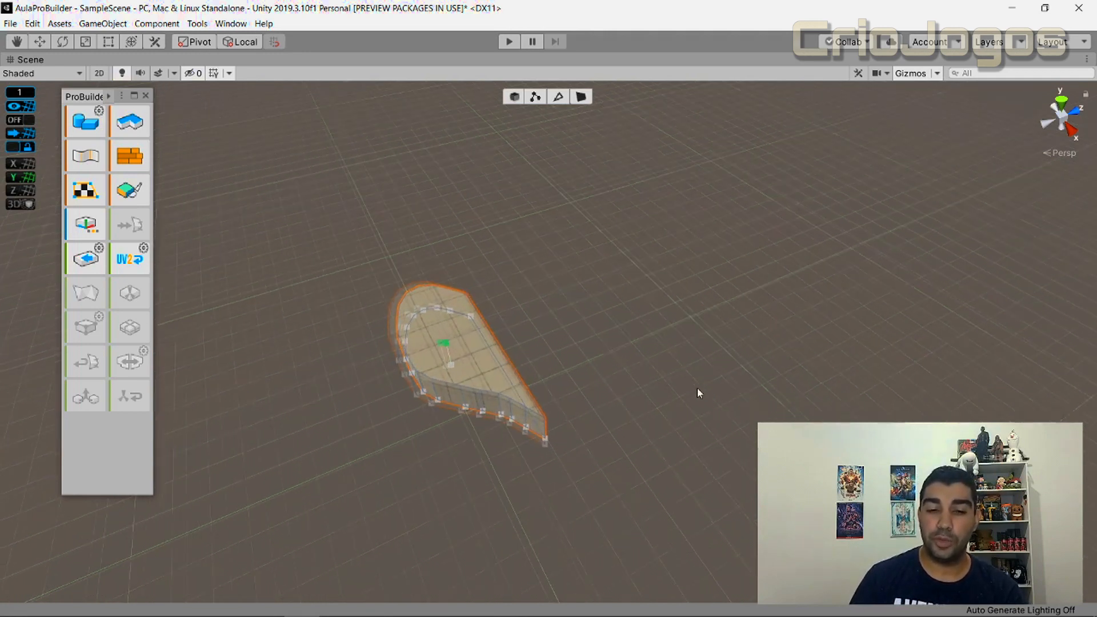
{"action": "scroll", "coordinate": [698, 390], "scroll_direction": "up", "scroll_amount": 3}
{"action": "mouse_move", "coordinate": [687, 423]}
{"action": "middle_mouse_down"}
{"action": "mouse_move", "coordinate": [620, 448]}
{"action": "mouse_move", "coordinate": [698, 408]}
{"action": "middle_mouse_up"}
{"action": "right_click_drag", "start_coordinate": [696, 426], "coordinate": [605, 475]}
{"action": "middle_click_drag", "start_coordinate": [678, 387], "coordinate": [597, 432]}
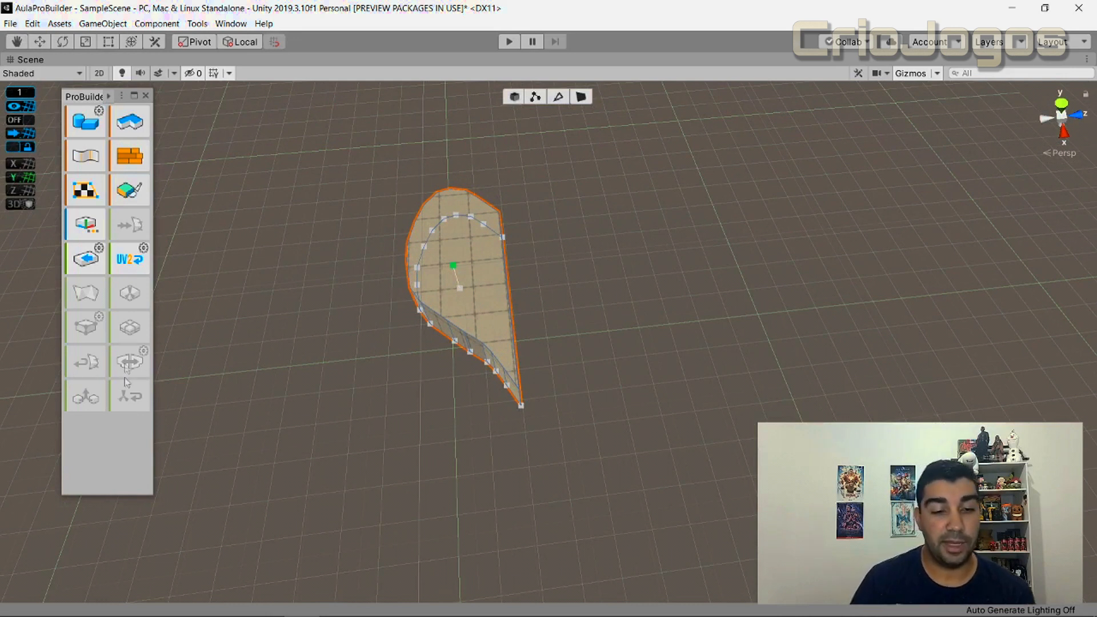
{"action": "left_click", "coordinate": [515, 98]}
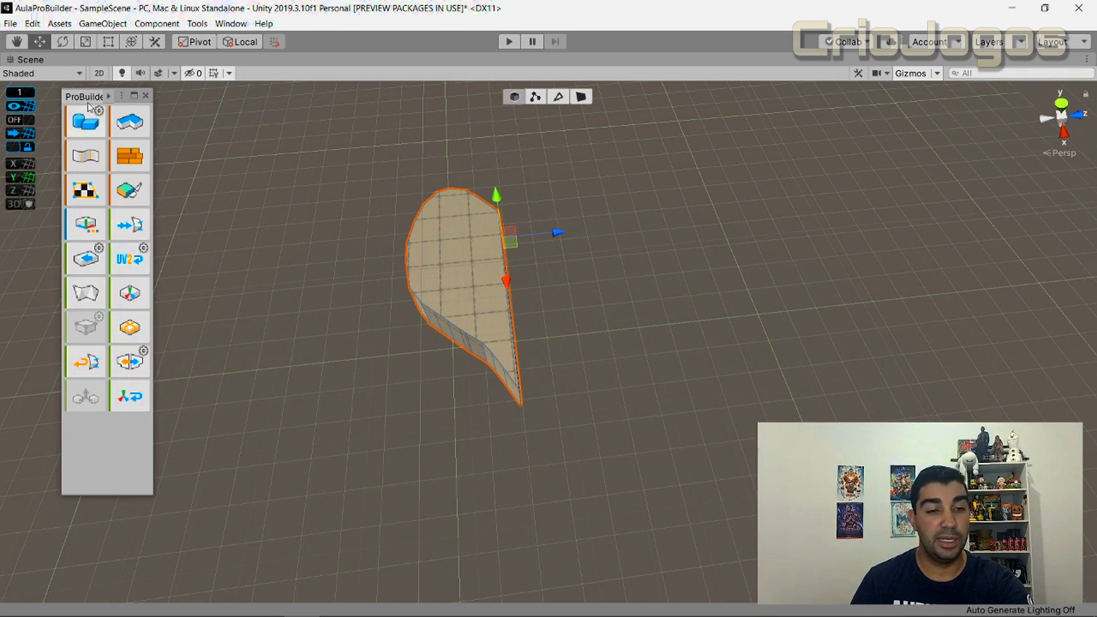
- Open the Mirror options for the half-heart and place their window clear of the shape
{"action": "key", "text": "alt"}
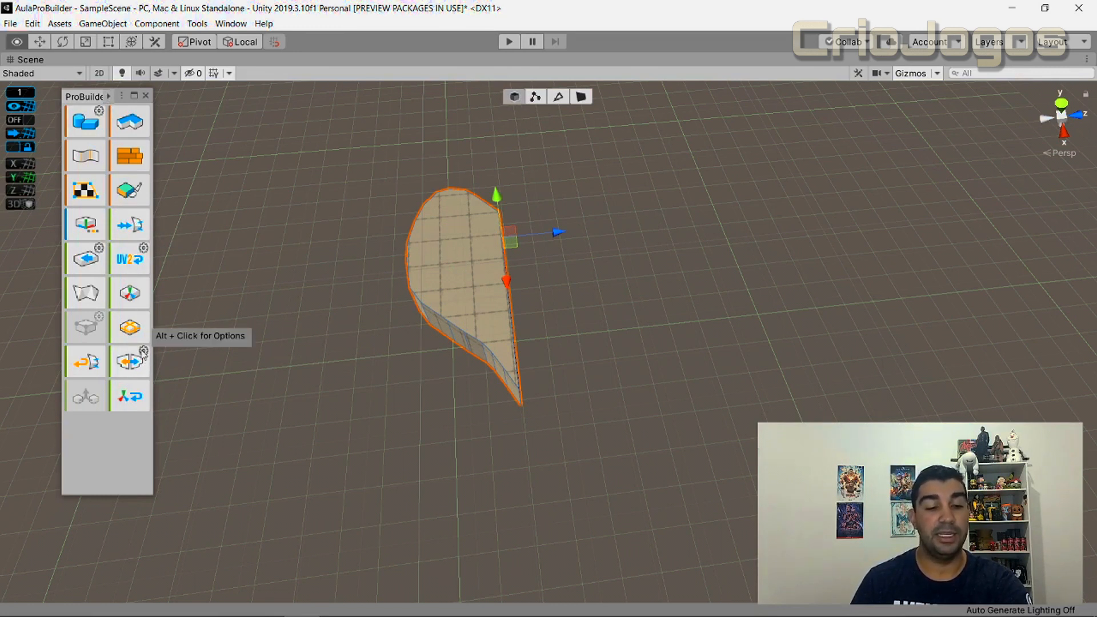
{"action": "left_click", "coordinate": [143, 354], "text": "alt"}
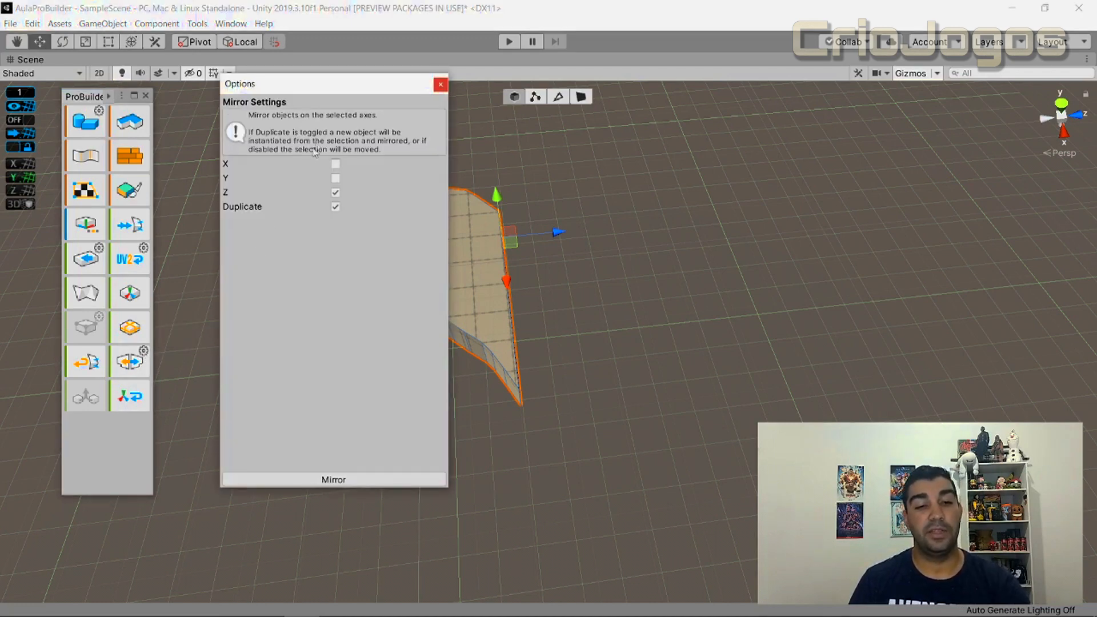
{"action": "left_click_drag", "start_coordinate": [341, 92], "coordinate": [260, 127]}
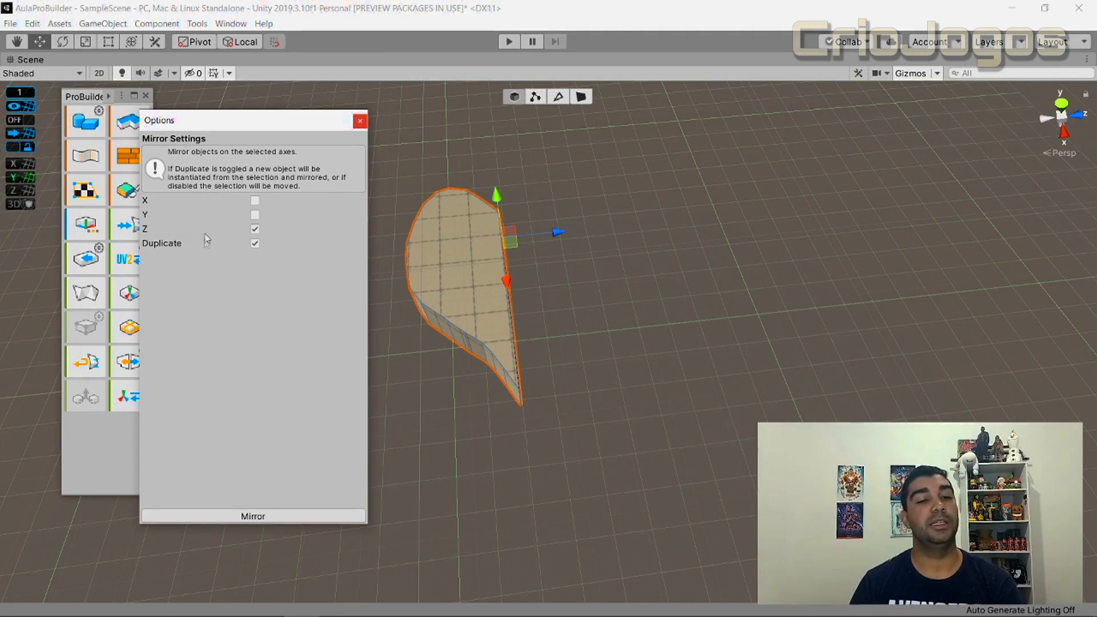
{"action": "left_click_drag", "start_coordinate": [221, 127], "coordinate": [239, 103]}
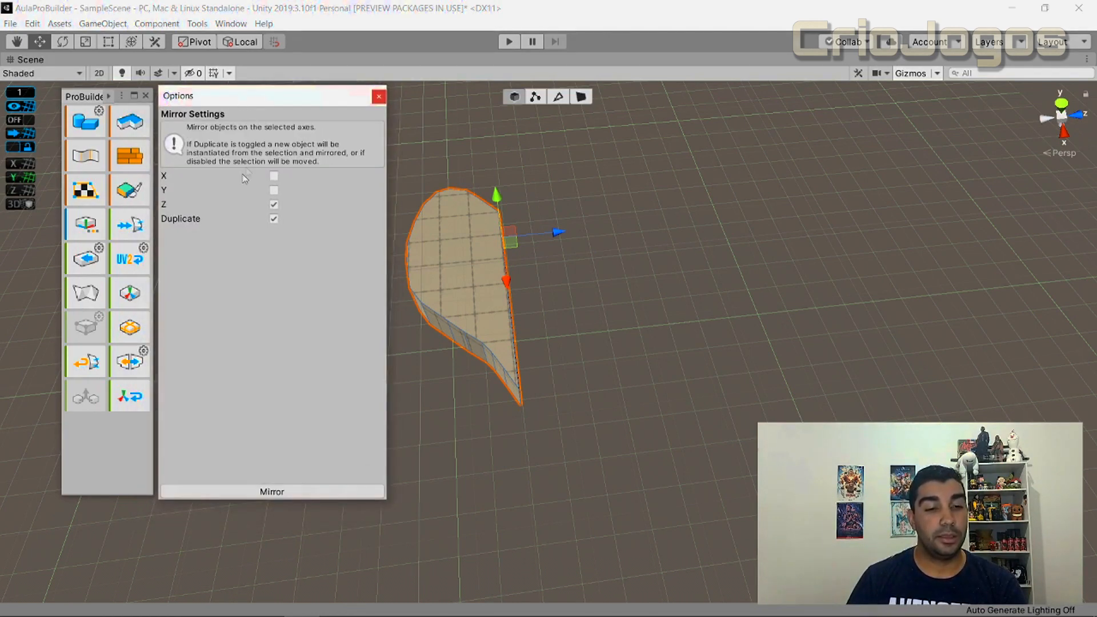
- Mirror the half-heart on the Z axis with Duplicate disabled, and mirror it back to its original side
{"action": "left_click", "coordinate": [273, 221]}
{"action": "left_click", "coordinate": [274, 219]}
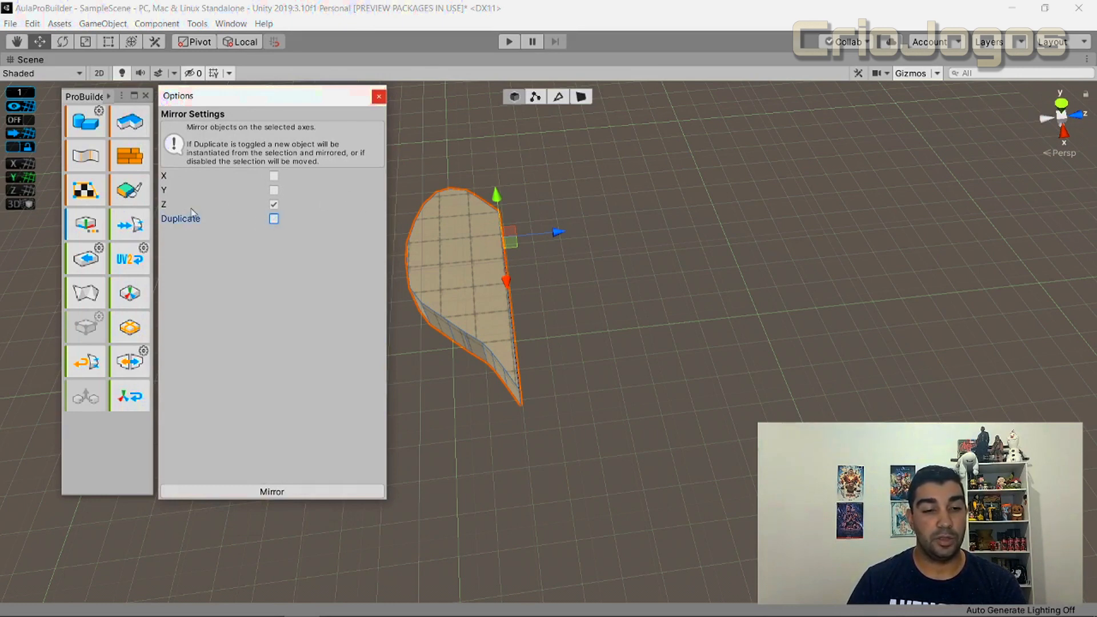
{"action": "left_click", "coordinate": [315, 493]}
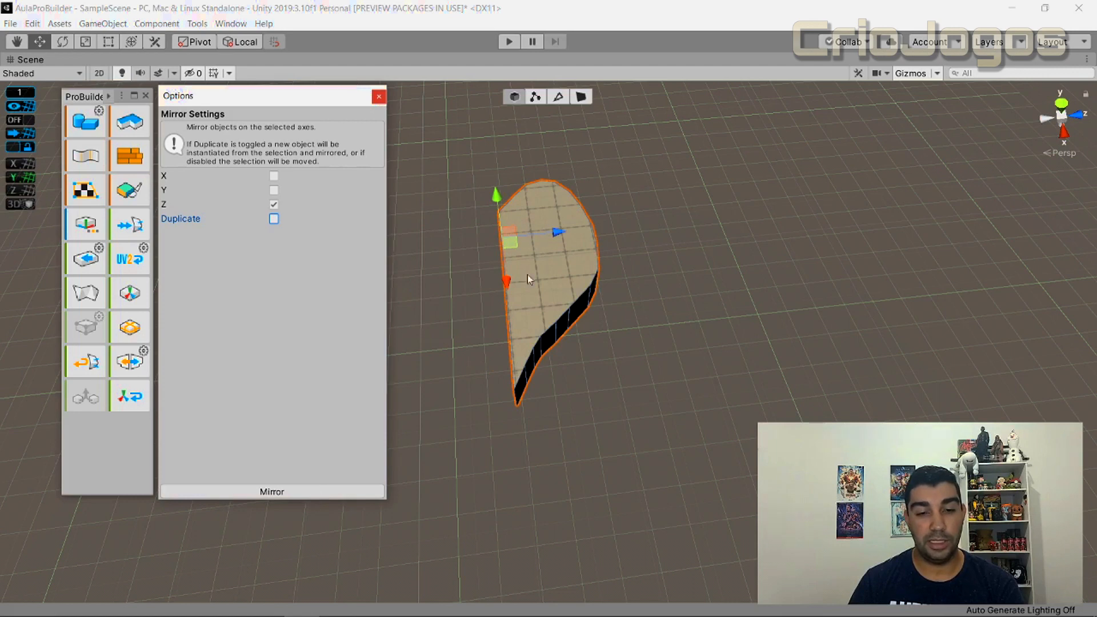
{"action": "left_click", "coordinate": [297, 489]}
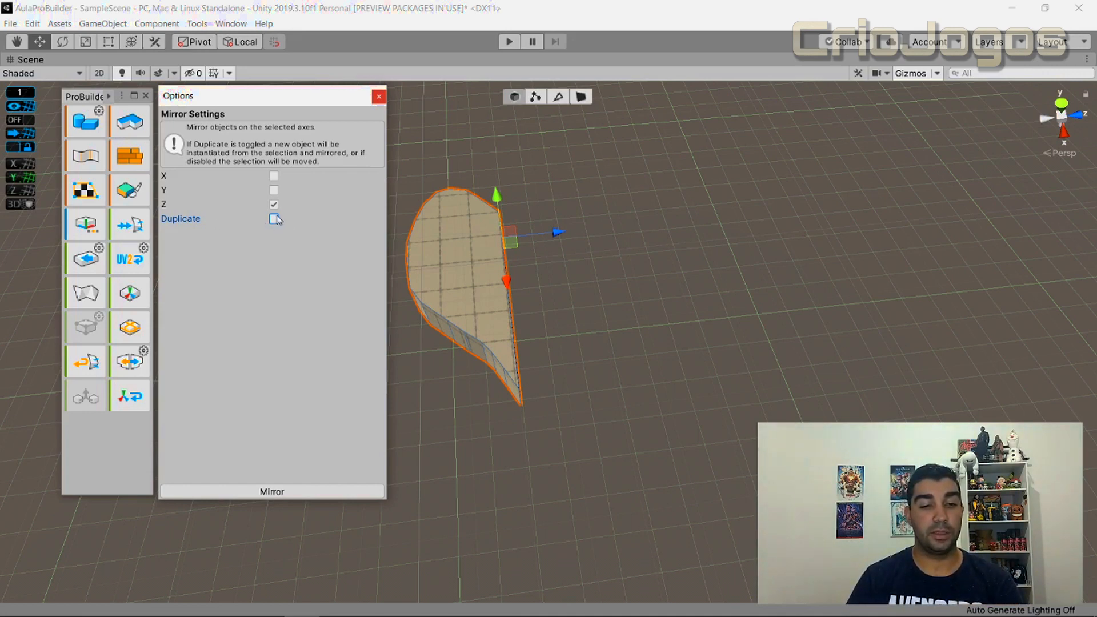
- Mirror the half-heart on the Z axis with Duplicate enabled to complete the heart, close the options and clear the selection
{"action": "left_click", "coordinate": [280, 493]}
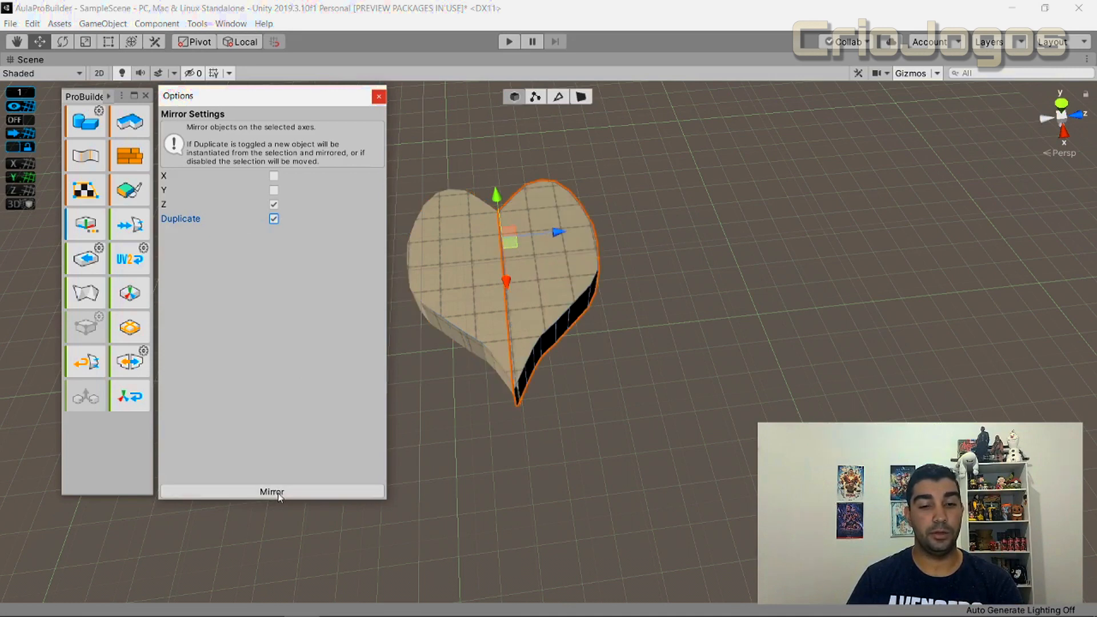
{"action": "left_click", "coordinate": [380, 96]}
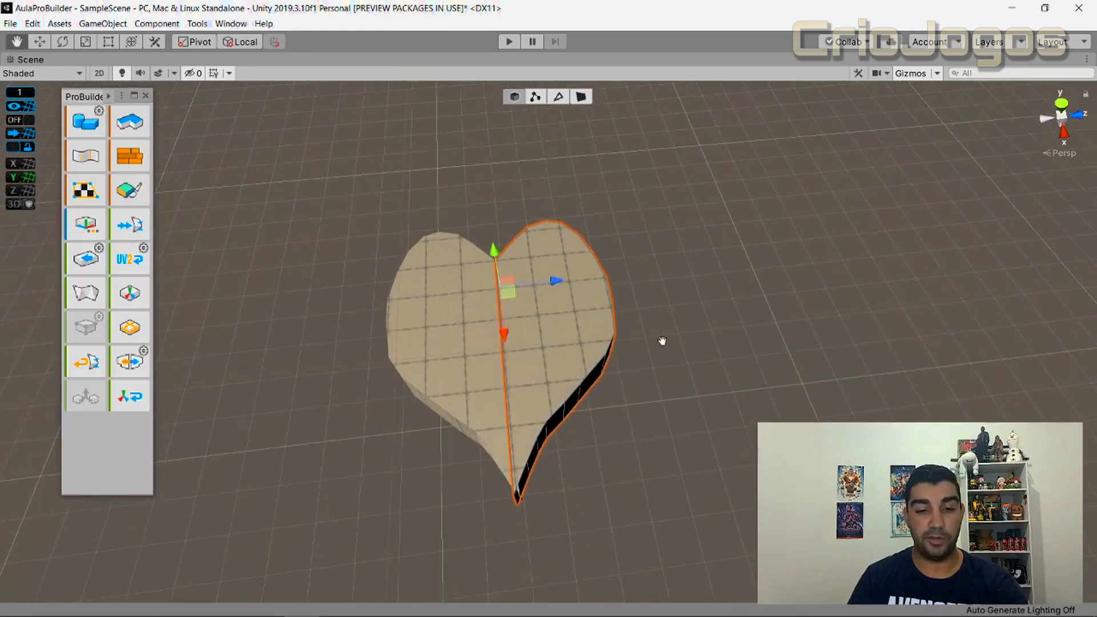
{"action": "right_click_drag", "start_coordinate": [689, 252], "coordinate": [702, 323]}
{"action": "middle_click_drag", "start_coordinate": [710, 276], "coordinate": [639, 346]}
{"action": "left_click", "coordinate": [638, 343]}
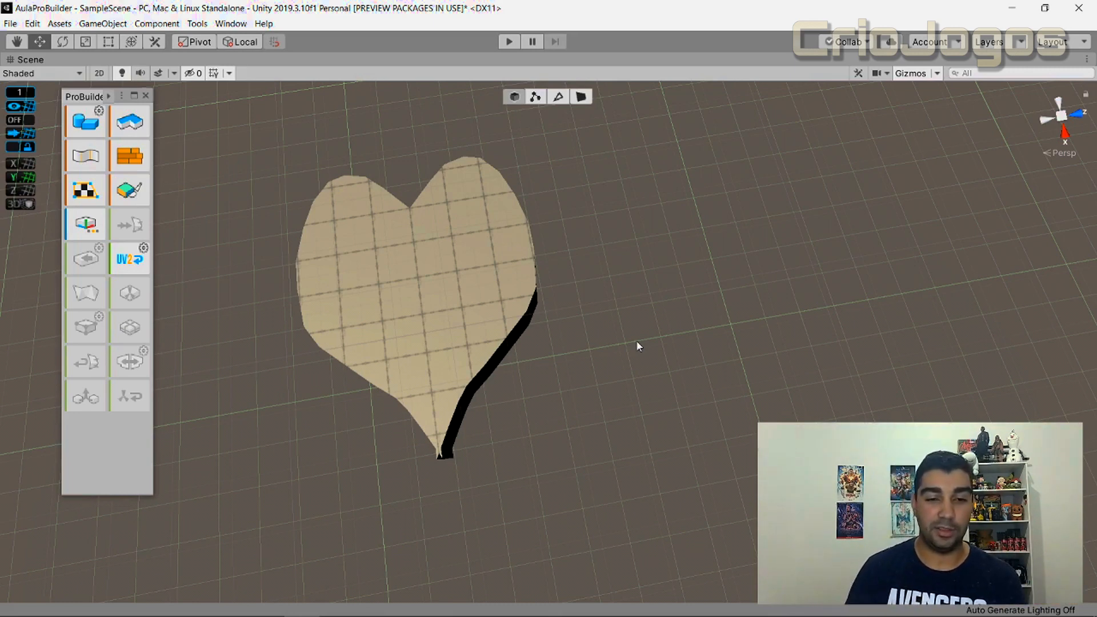
- Select the mirrored half of the heart
{"action": "scroll", "coordinate": [637, 343], "scroll_direction": "up", "scroll_amount": 4}
{"action": "scroll", "coordinate": [637, 343], "scroll_direction": "down", "scroll_amount": 4}
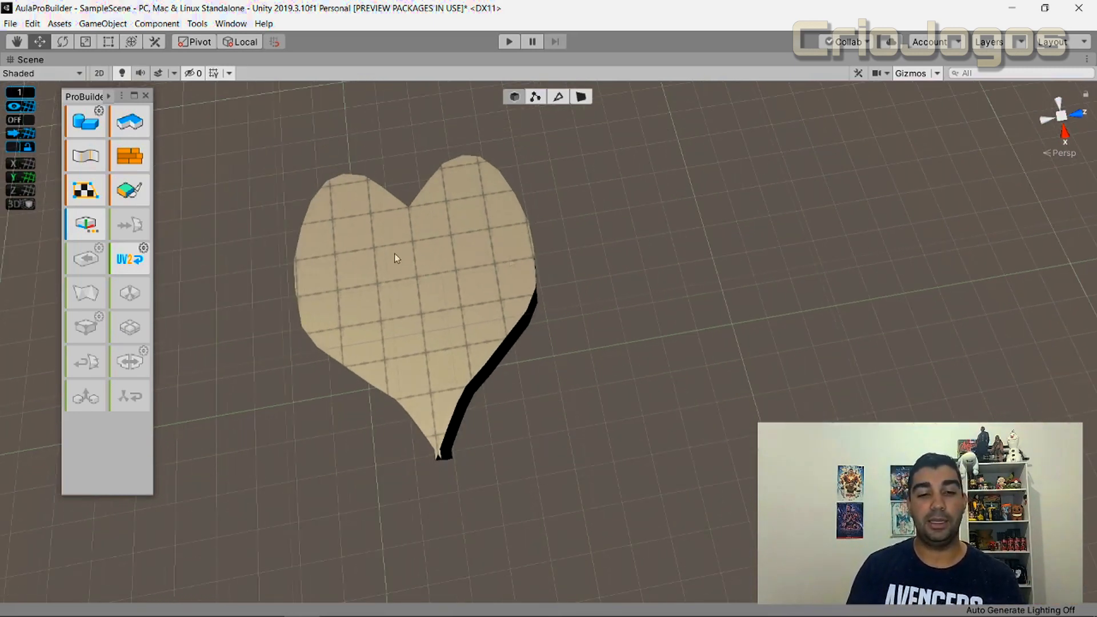
{"action": "scroll", "coordinate": [547, 354], "scroll_direction": "down", "scroll_amount": 1}
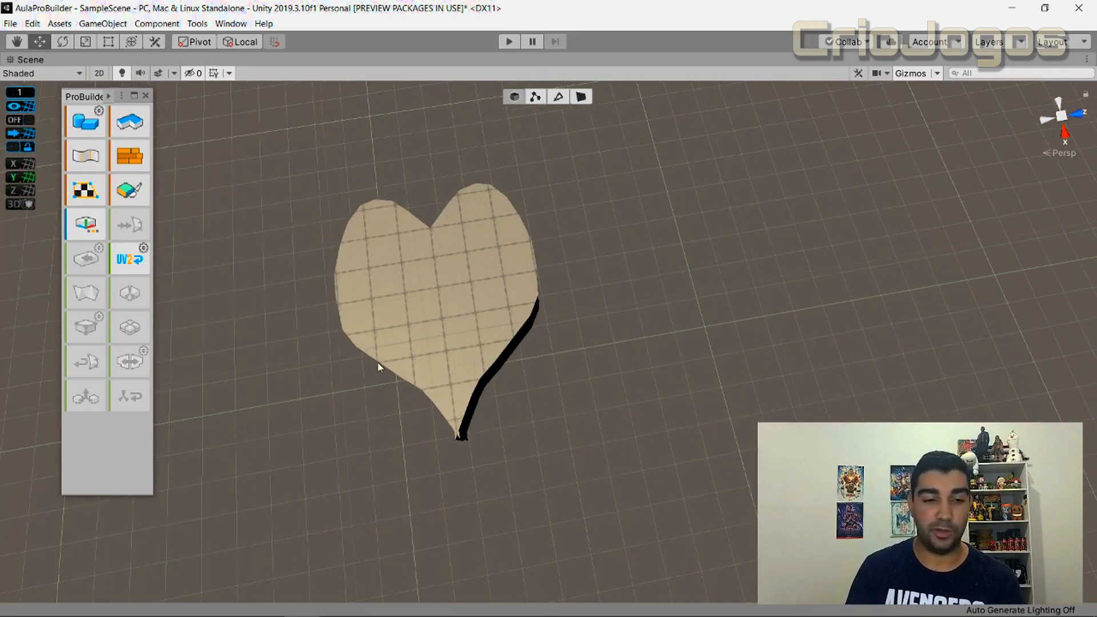
{"action": "middle_click_drag", "start_coordinate": [348, 381], "coordinate": [384, 368]}
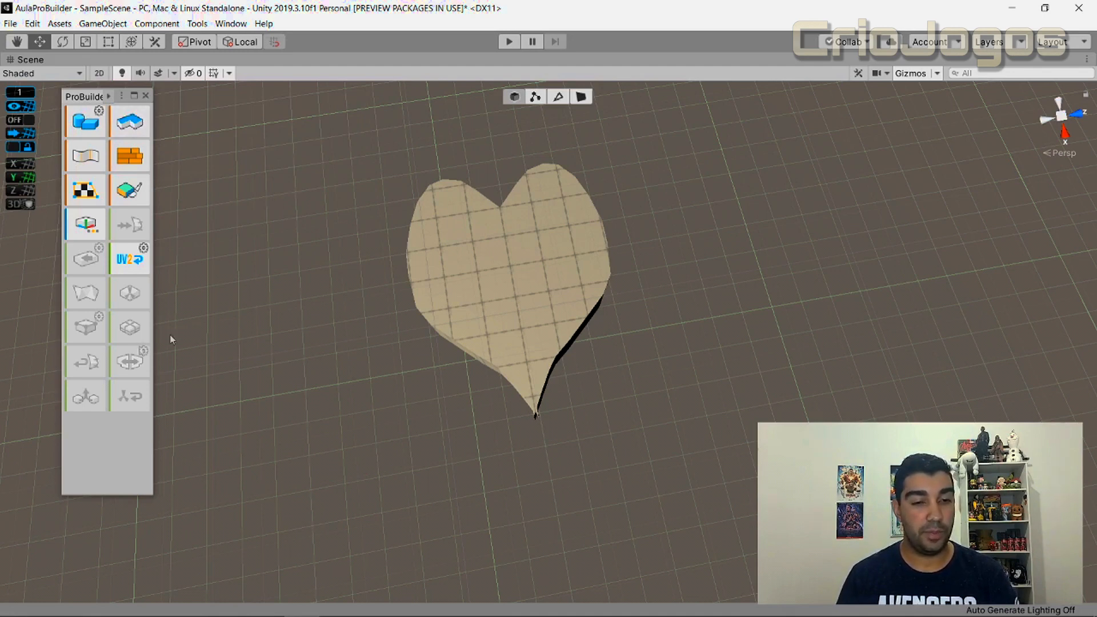
{"action": "left_click", "coordinate": [528, 223]}
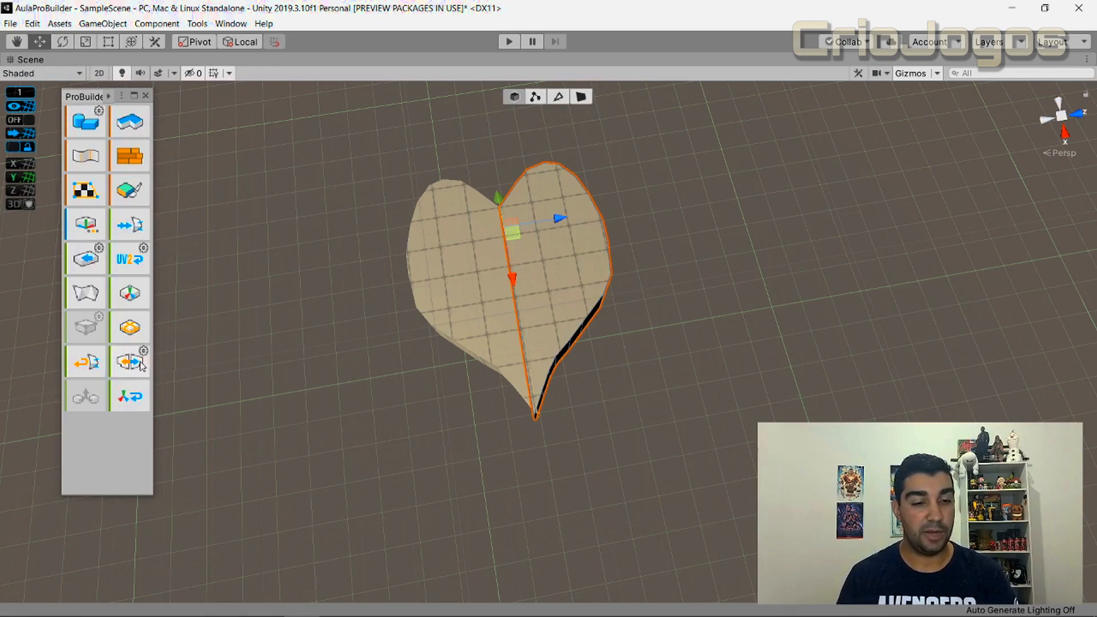